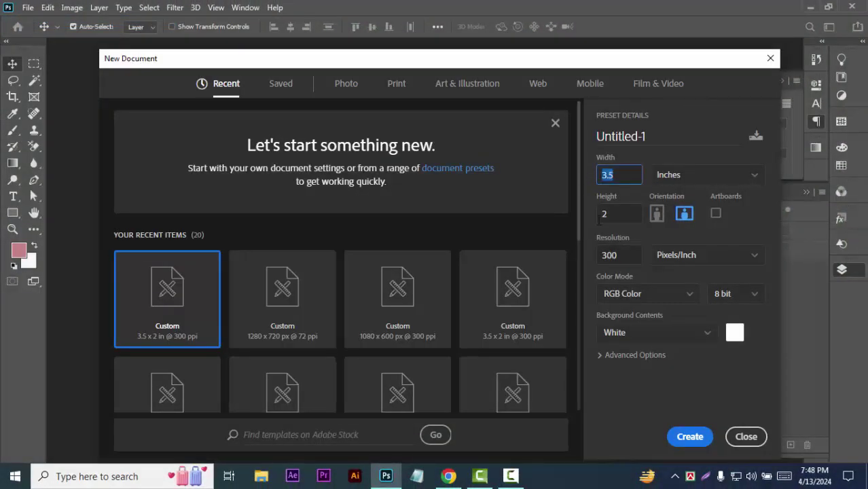
Step: Create a 3.5 × 2 inch, 300 ppi document (1050 × 600 px) and zoom out to view it
click(610, 215)
click(689, 436)
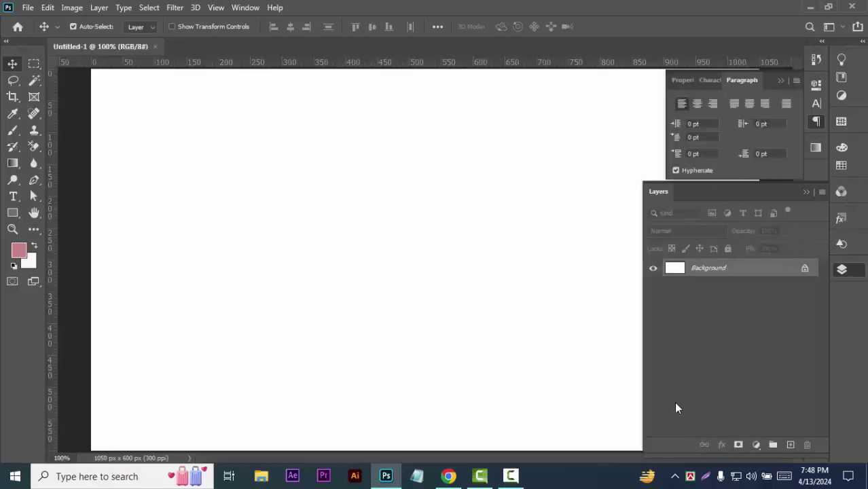
key(ctrl+minus)
key(ctrl+minus)
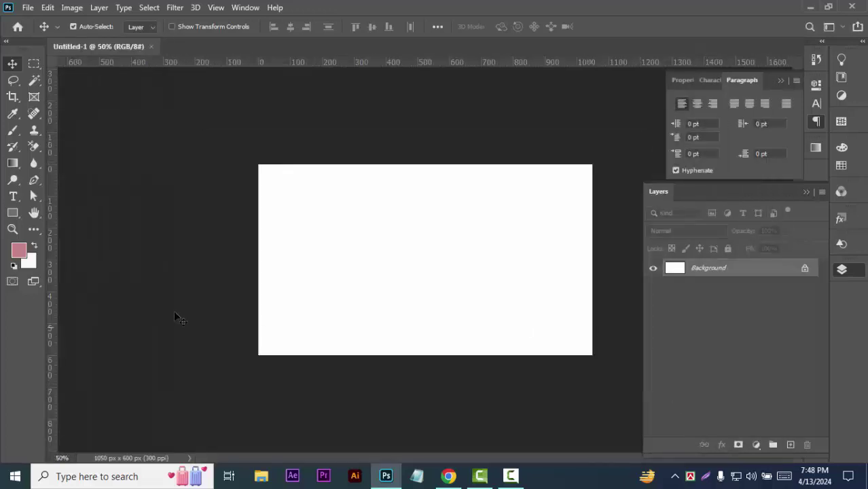
Step: Start a New Guide Layout and set its top margin to 40 px
click(214, 7)
click(223, 378)
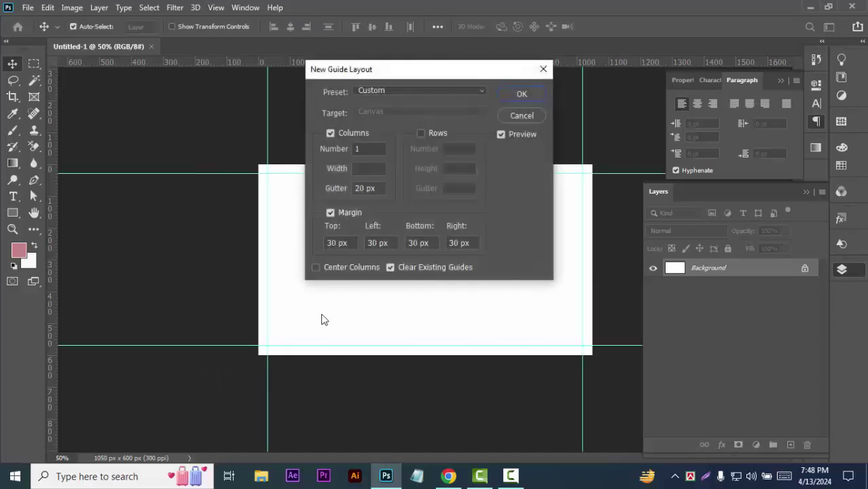
double_click(343, 241)
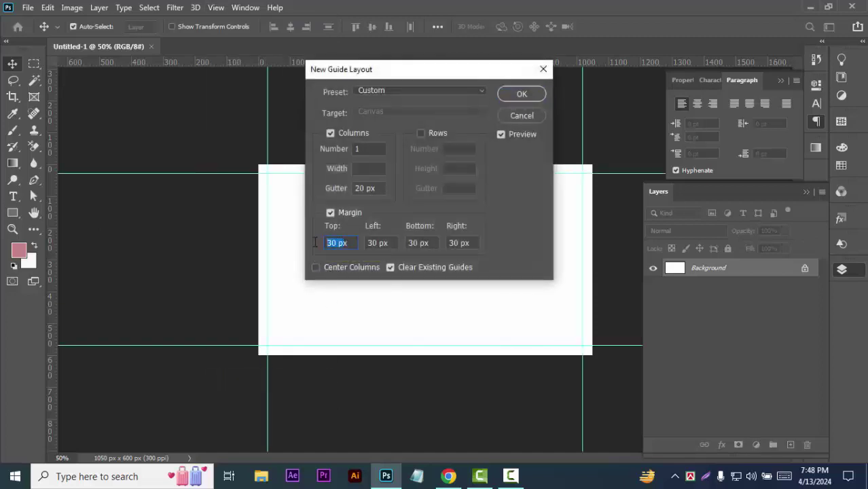
text(40x)
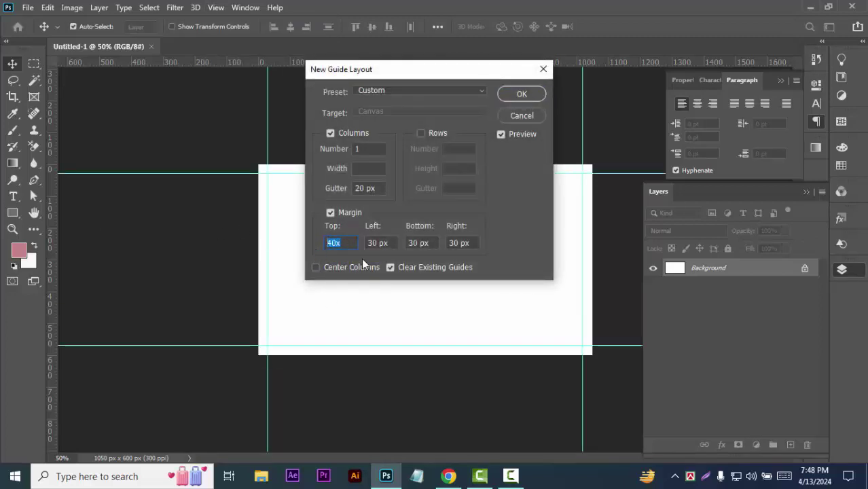
key(Tab)
click(417, 200)
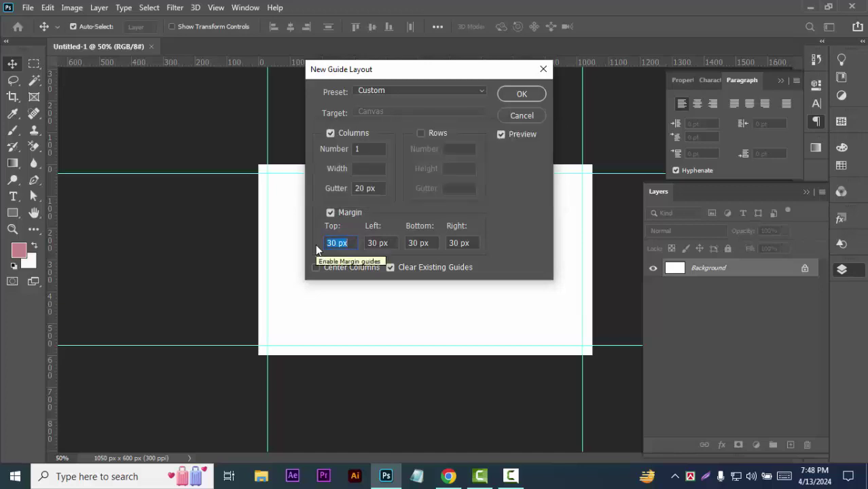
text(40)
Step: Set the left, bottom and right margins to 40 px and apply the guide layout
click(392, 243)
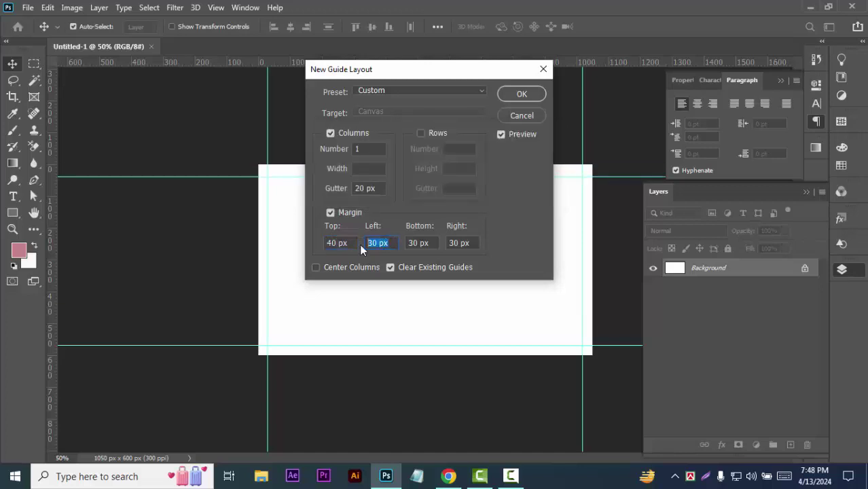
key(Return)
text(40)
key(Tab)
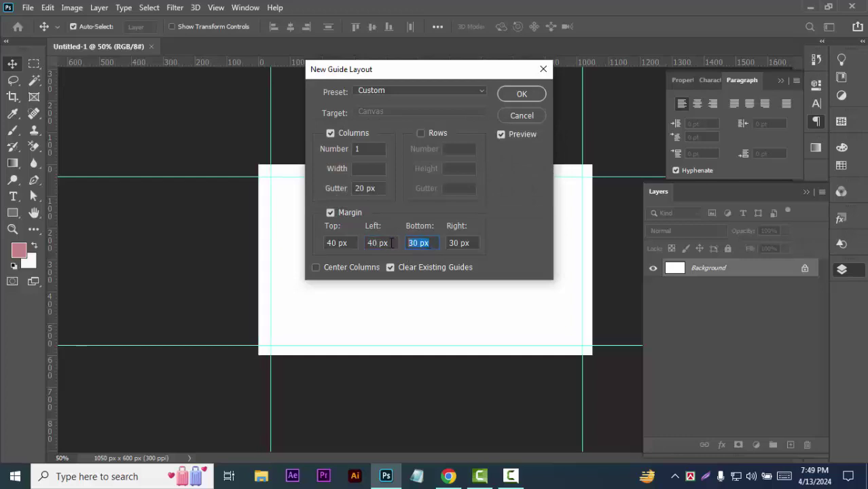
text(40)
drag(469, 245, 444, 243)
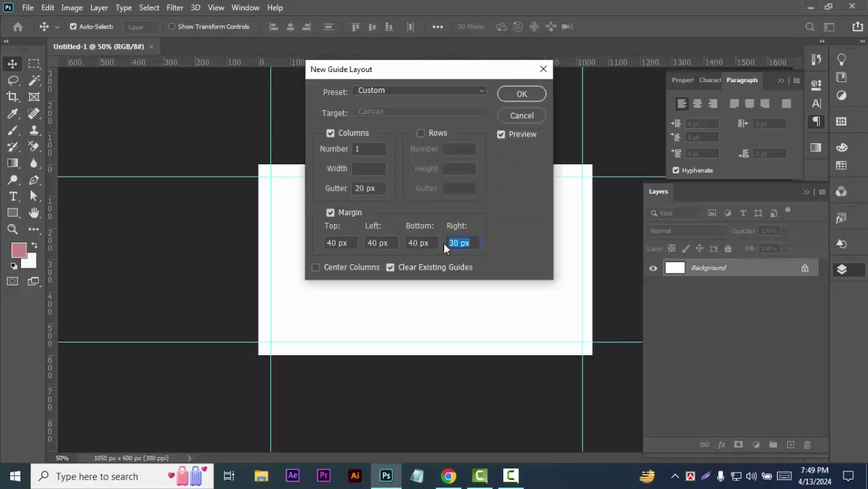
text(40)
click(514, 95)
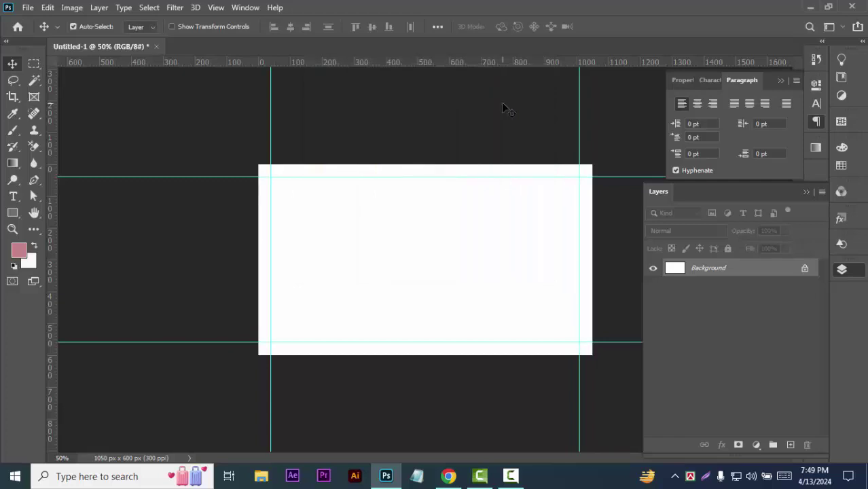
Step: Create a 50 × 50 px helper square with the Rectangle tool
key(u)
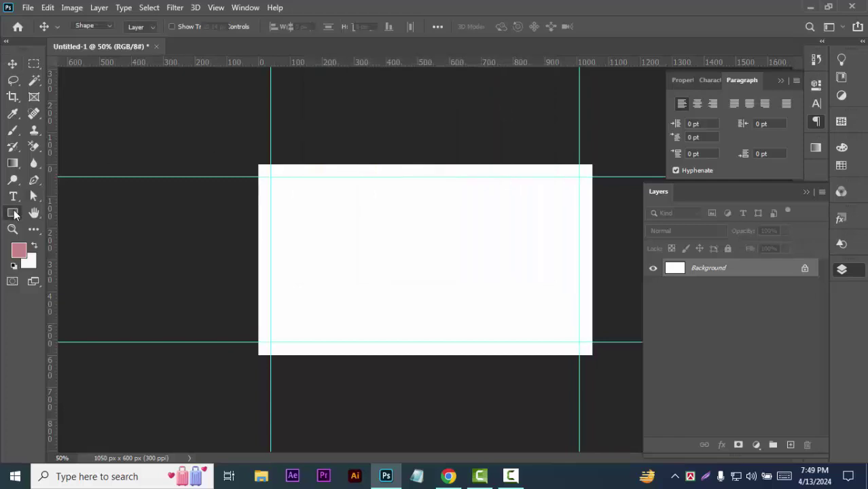
click(422, 218)
drag(420, 138, 360, 136)
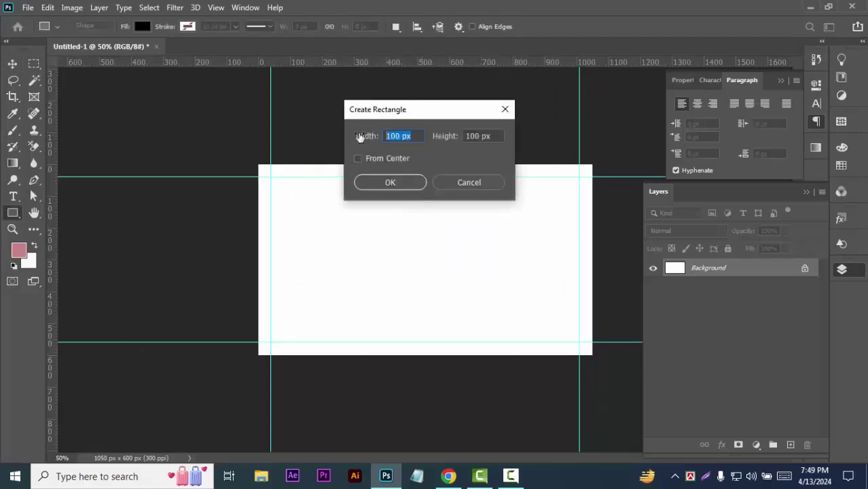
text(50)
drag(485, 136, 452, 140)
text(50)
click(381, 189)
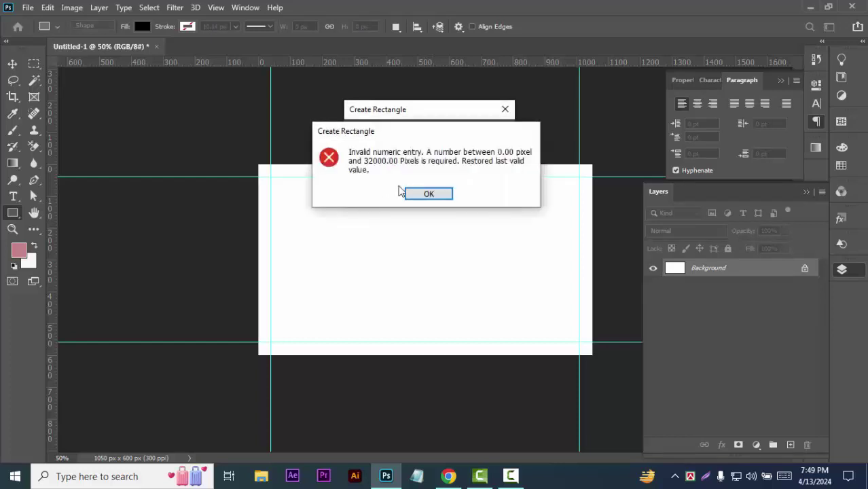
key(Return)
text(50)
click(391, 182)
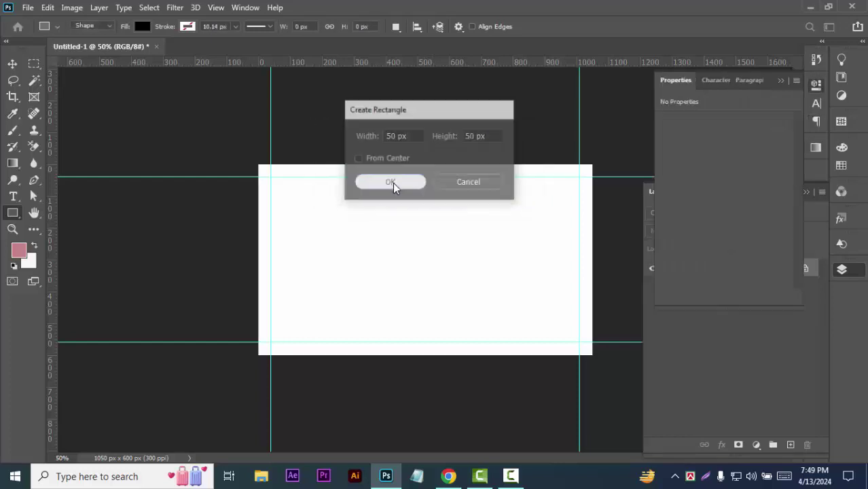
Step: Snap the square to each margin, add guides at its inner edges, then delete Rectangle 1
click(12, 63)
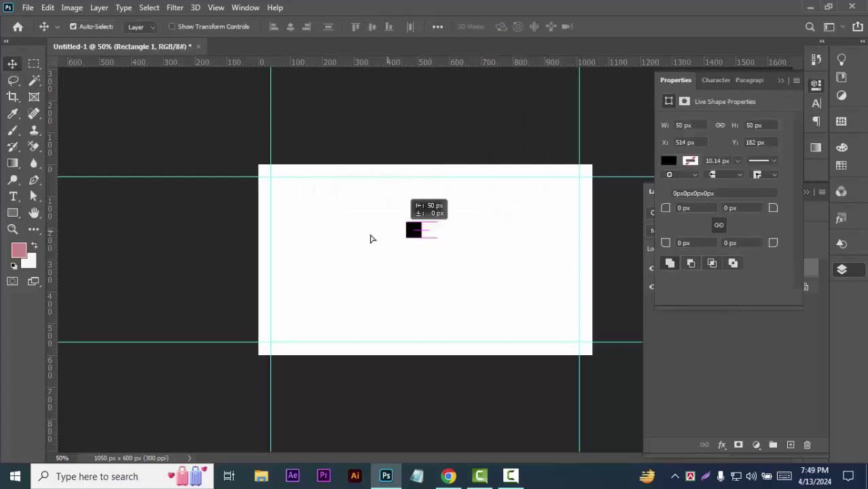
drag(431, 231, 279, 247)
drag(51, 317, 286, 309)
drag(279, 245, 572, 260)
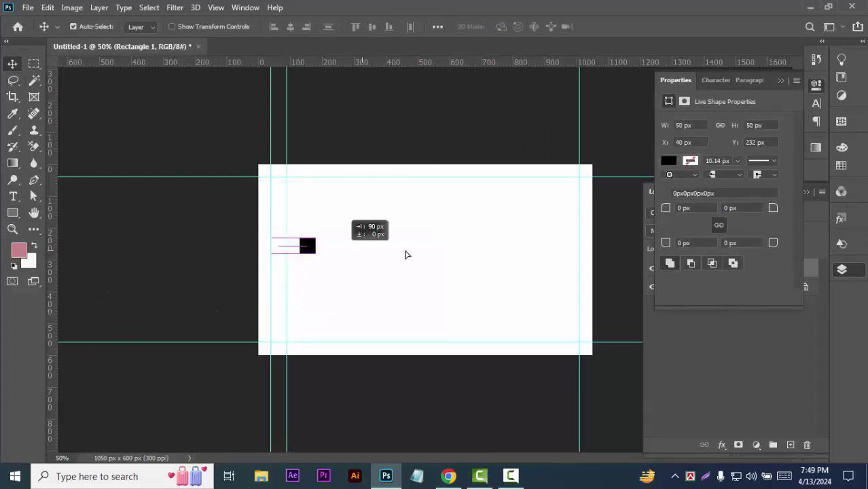
drag(51, 310, 563, 311)
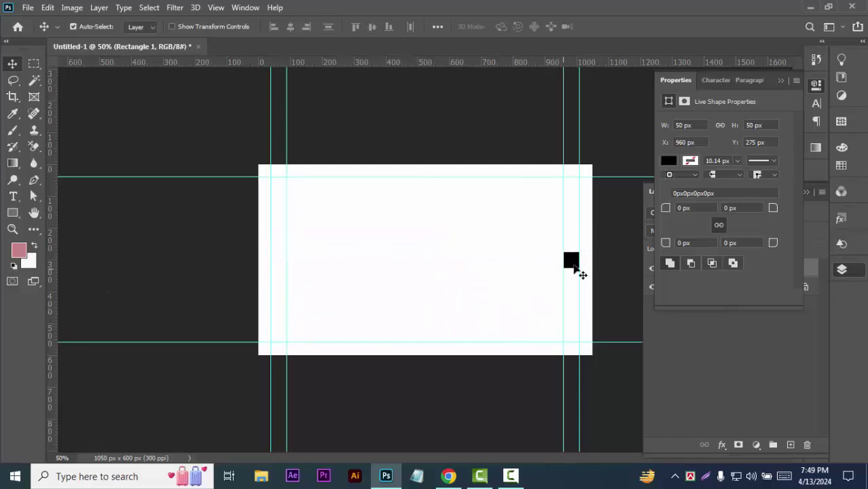
drag(574, 268, 428, 192)
mouse_move(407, 65)
mouse_down()
mouse_move(432, 192)
mouse_move(430, 339)
mouse_up()
drag(445, 66, 438, 327)
click(769, 362)
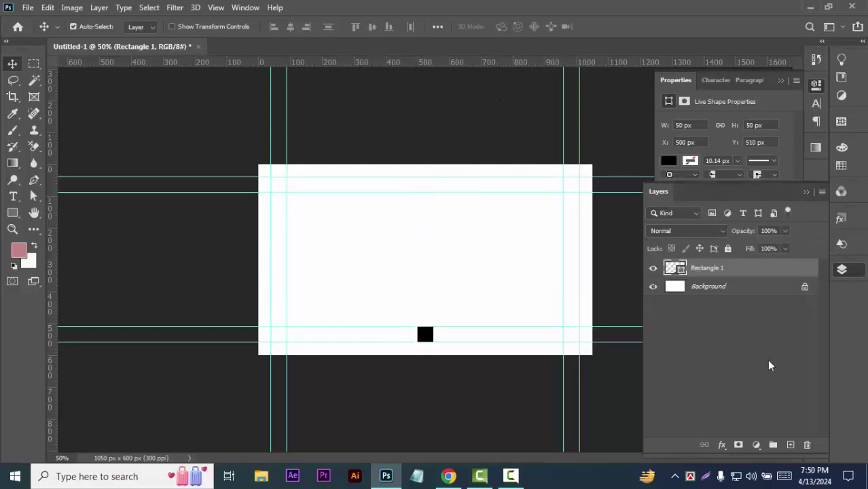
click(807, 445)
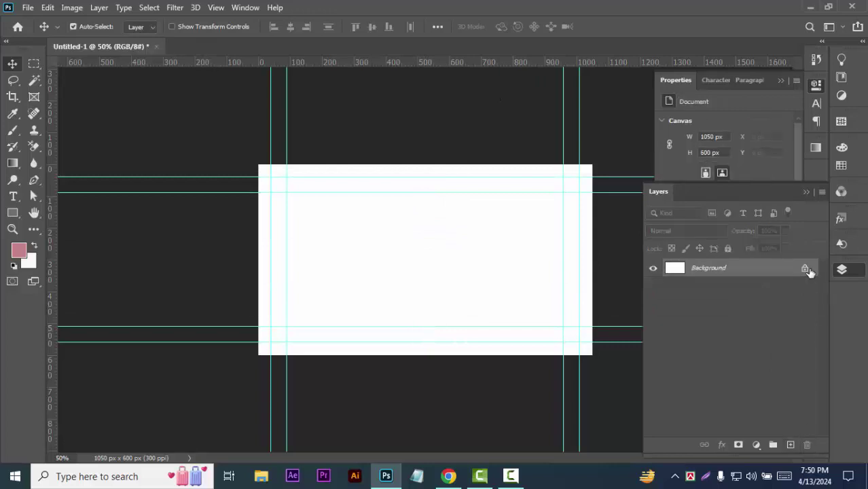
Step: Draw a closed Pen shape with an S-curved left edge over the card's right side
click(34, 180)
click(379, 144)
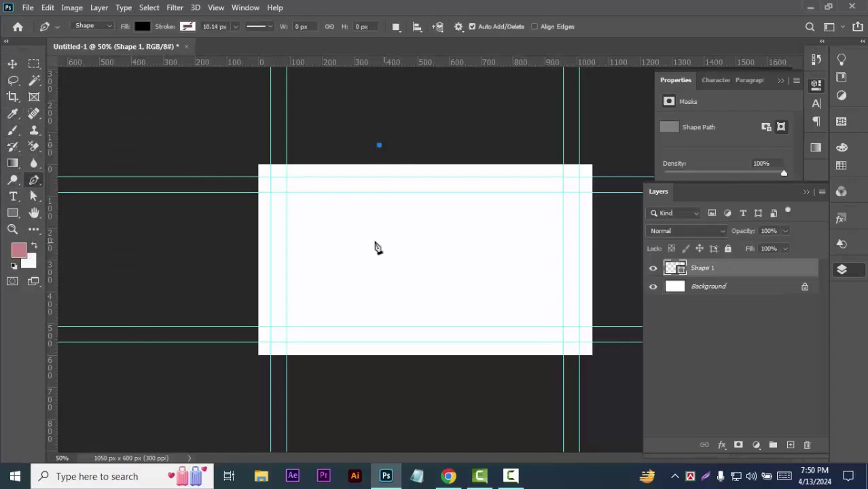
drag(385, 242, 414, 291)
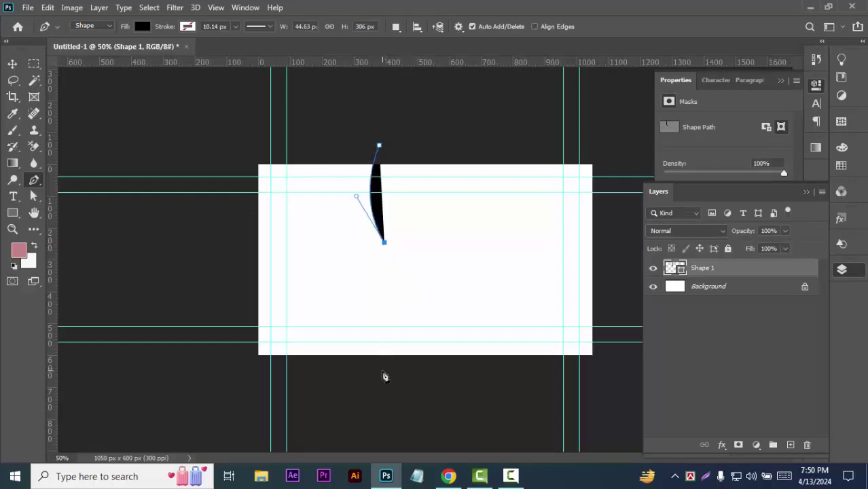
drag(383, 371, 345, 445)
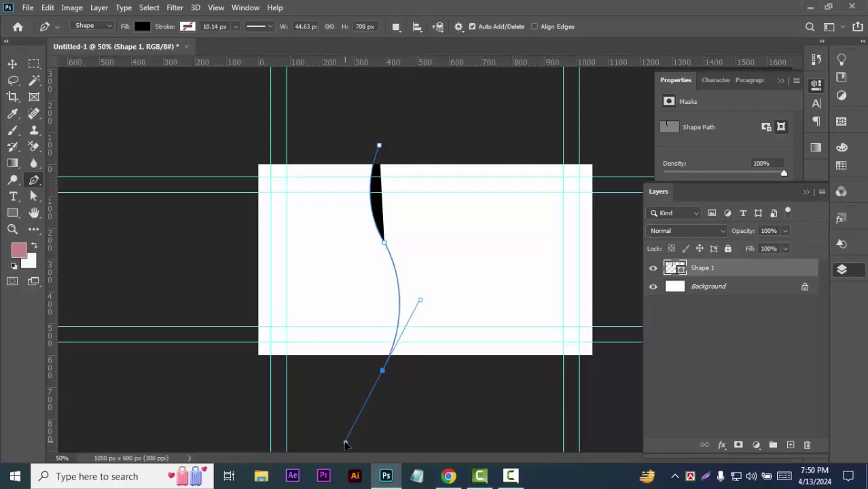
click(382, 370)
click(607, 374)
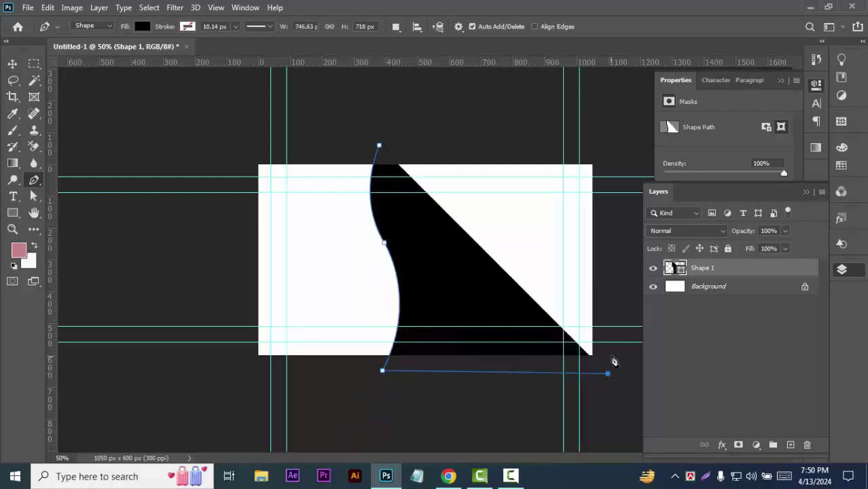
click(615, 140)
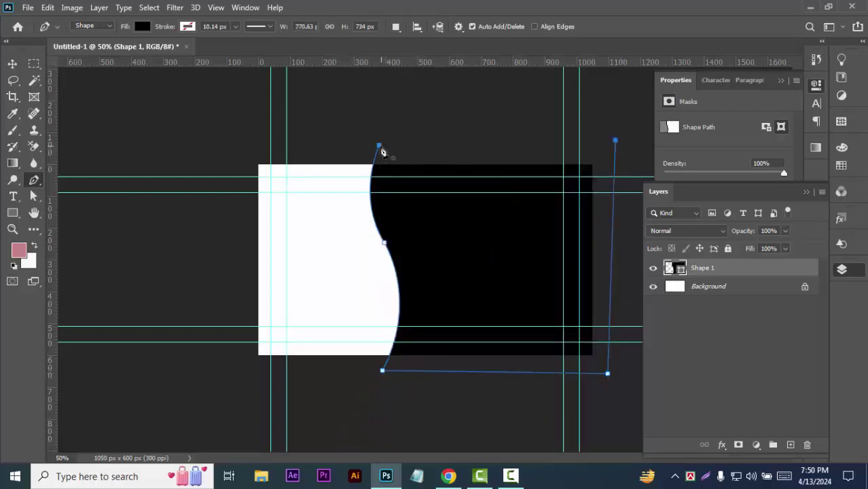
click(381, 148)
key(v)
click(148, 131)
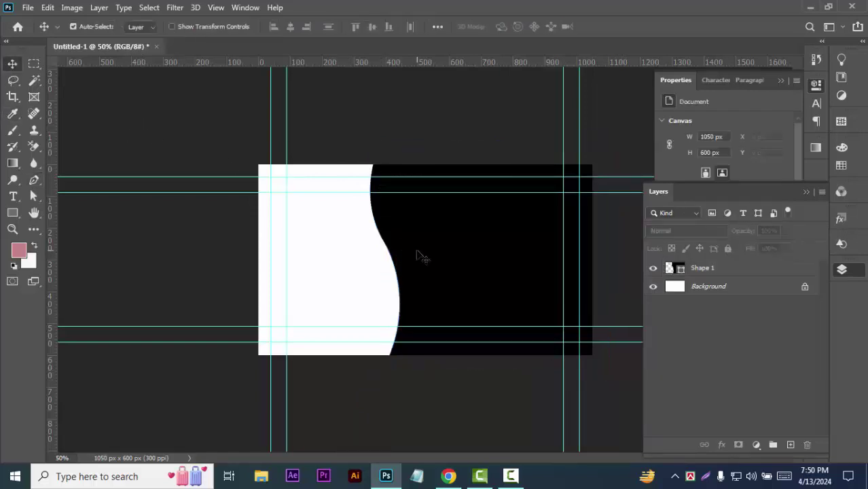
click(421, 257)
Step: Nudge Shape 1 right, apply a blue gradient preset, and open the Gradient Editor
drag(419, 256, 425, 254)
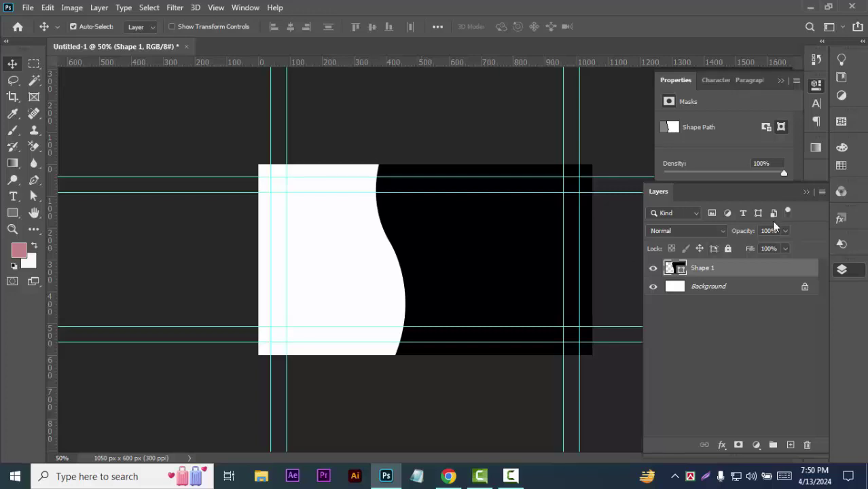
click(816, 148)
click(676, 164)
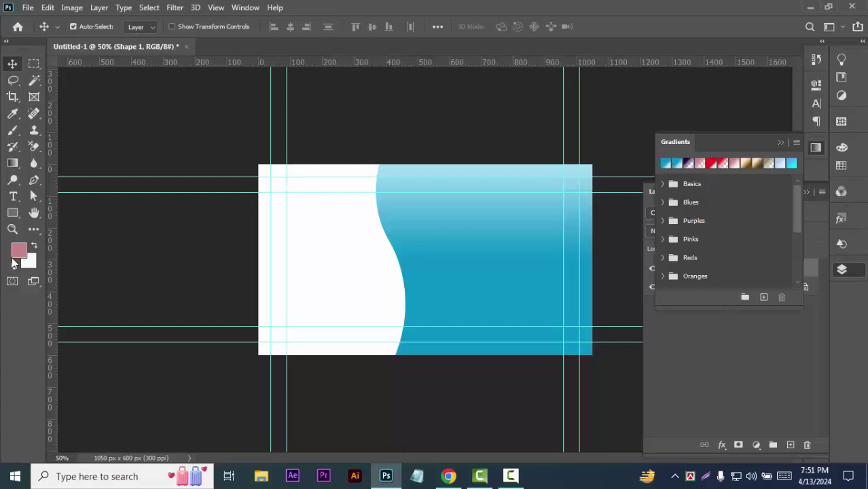
click(13, 164)
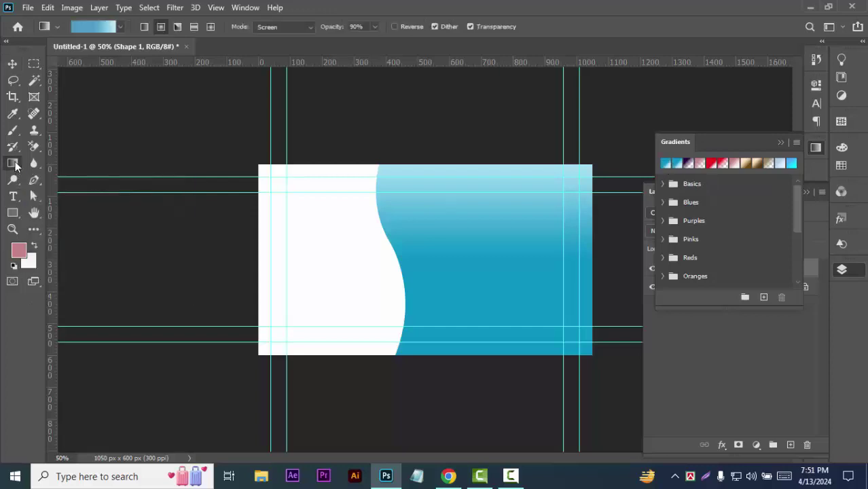
click(90, 26)
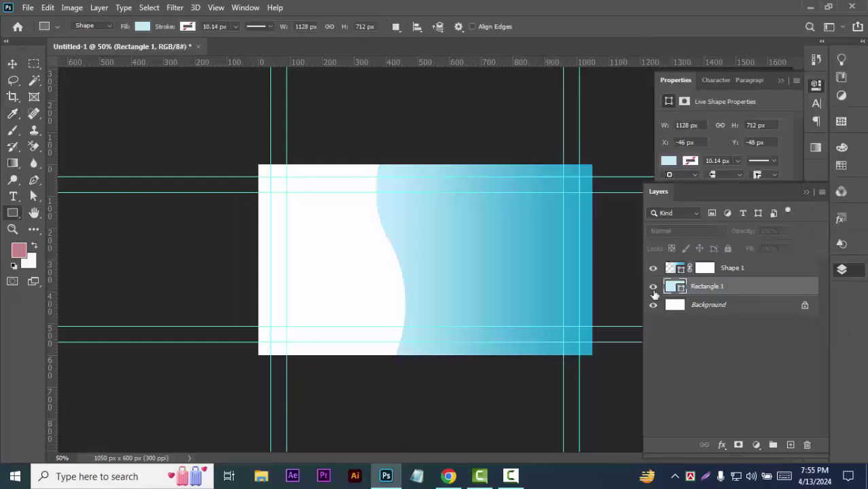
Step: Open the wave's Gradient Fill settings, leaving the gradient direction unreversed
click(652, 286)
click(653, 286)
double_click(679, 269)
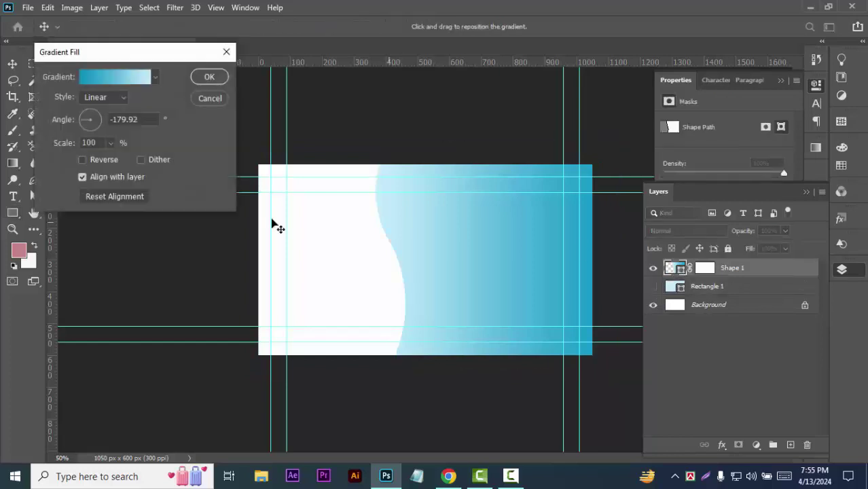
click(83, 160)
click(83, 160)
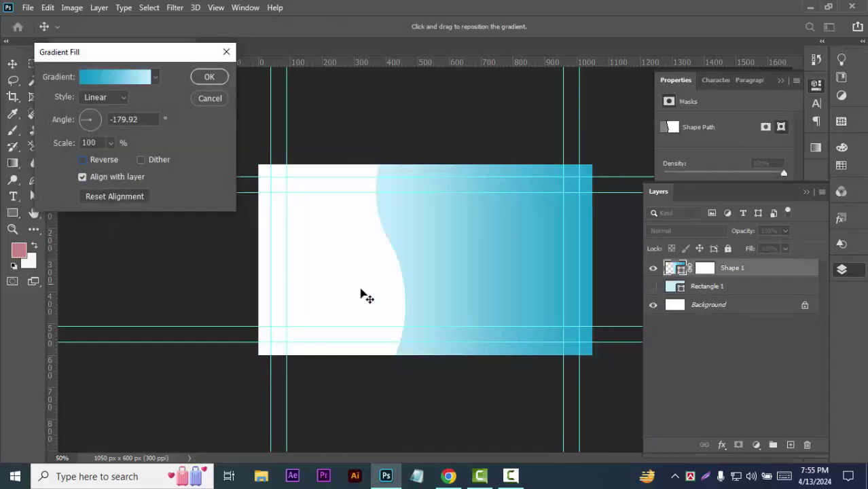
Step: Move the right gradient stop to 94% and set it to a light blue sampled from the card
click(107, 79)
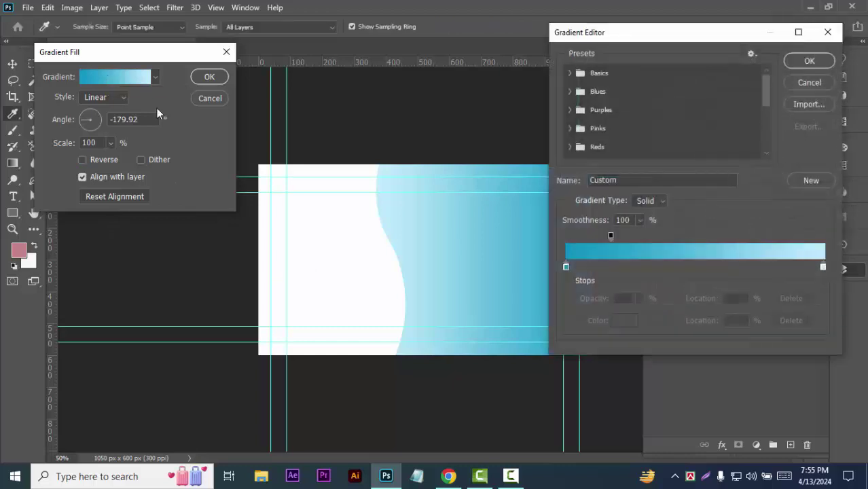
mouse_move(823, 267)
mouse_down()
mouse_move(715, 269)
mouse_move(807, 268)
mouse_up()
double_click(807, 268)
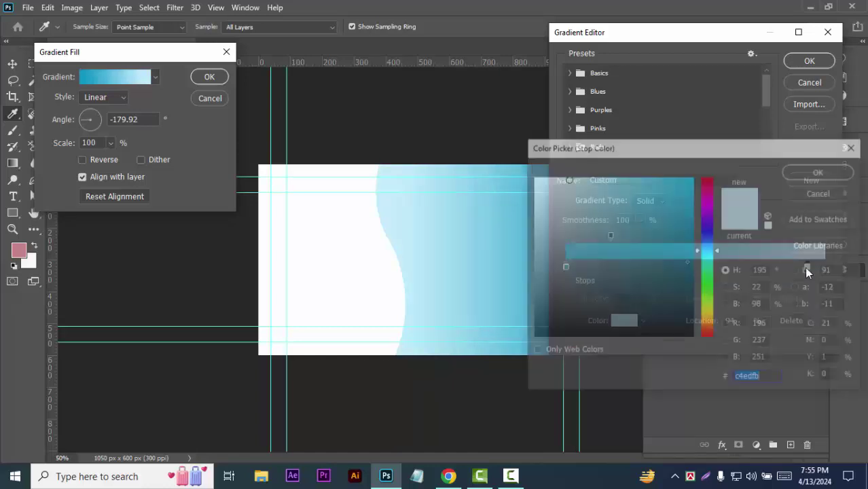
click(531, 178)
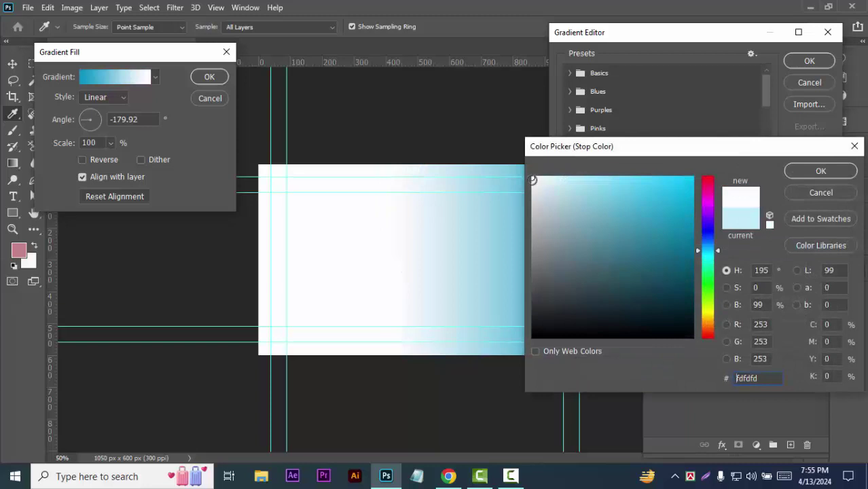
click(810, 171)
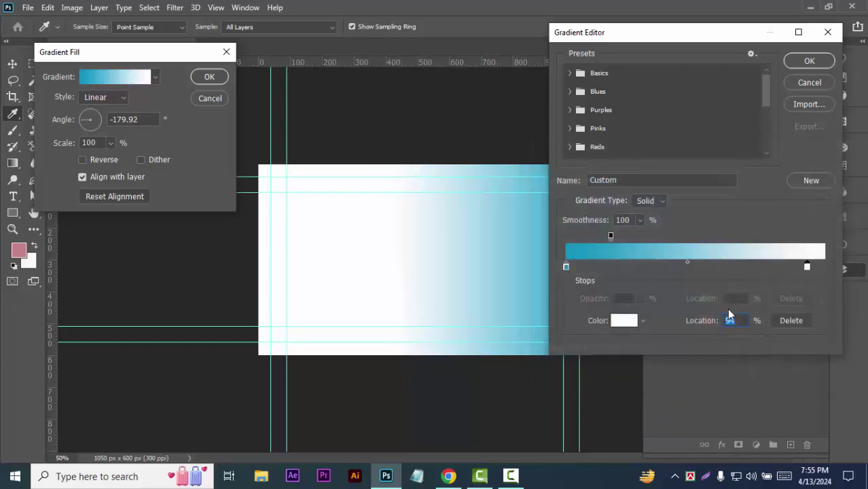
click(437, 288)
click(808, 63)
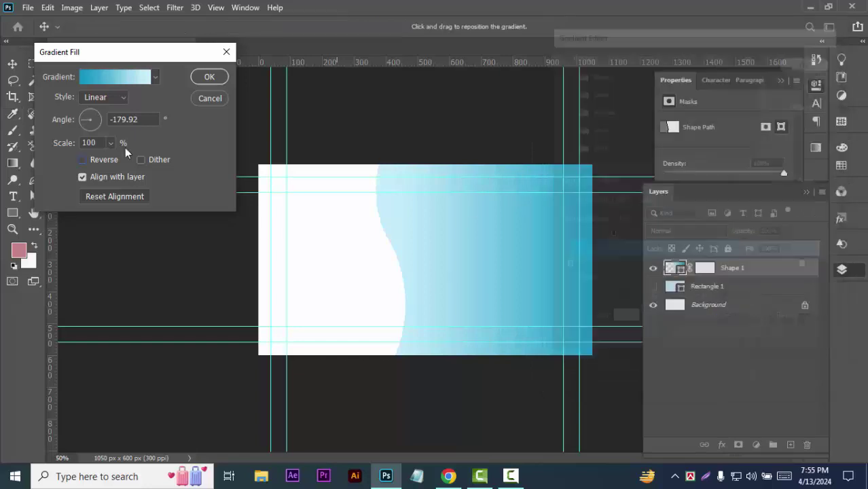
click(209, 76)
key(u)
click(361, 395)
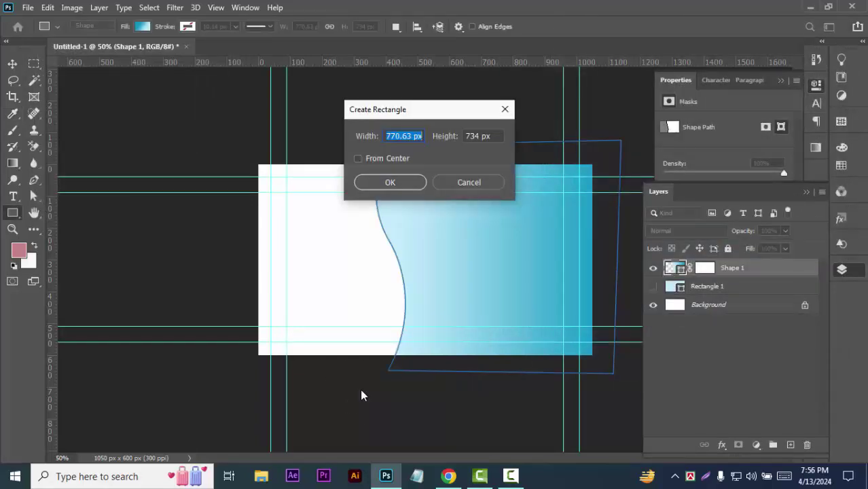
Step: Delete Shape 1's empty layer mask and duplicate it as Shape 1 copy
click(469, 182)
click(12, 63)
click(199, 277)
click(693, 270)
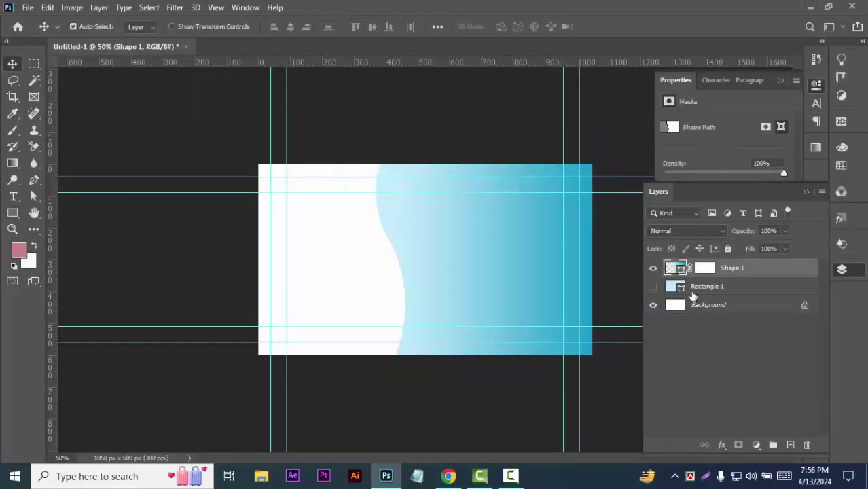
click(653, 287)
right_click(706, 269)
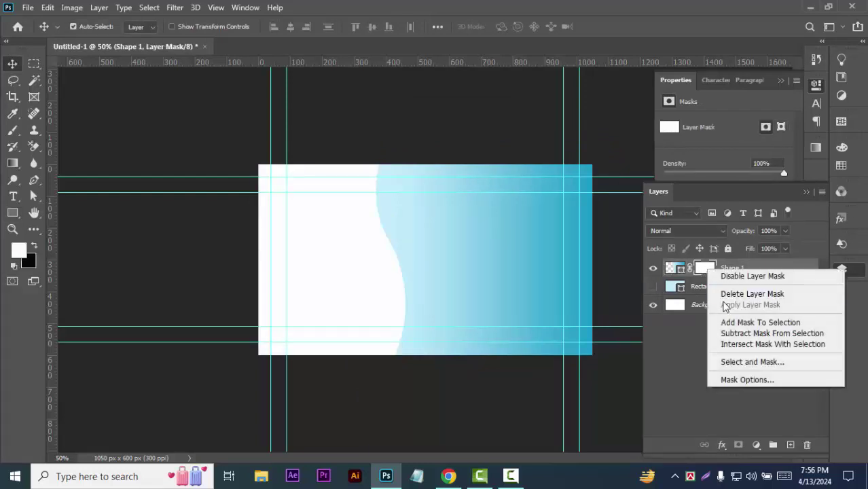
click(725, 290)
drag(751, 270, 790, 444)
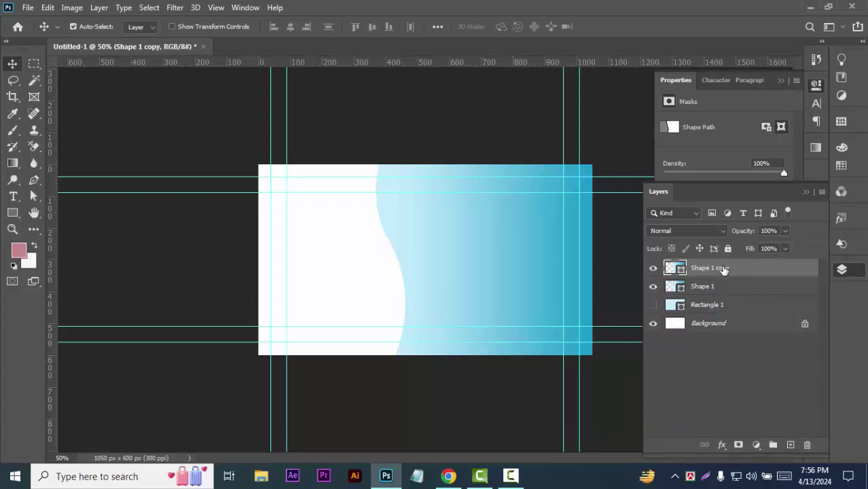
Step: Scale the original Shape 1 to about 102.44% and rotate it −3.99°
click(717, 292)
key(ctrl+t)
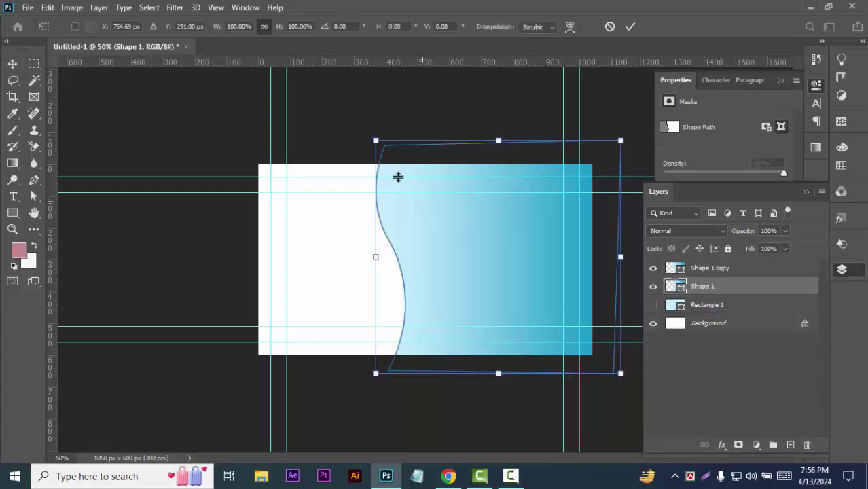
drag(375, 140, 373, 137)
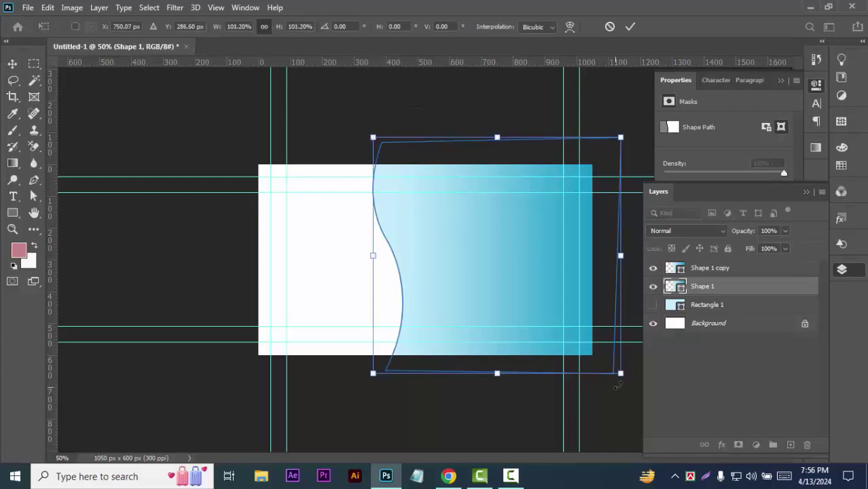
drag(616, 383, 628, 373)
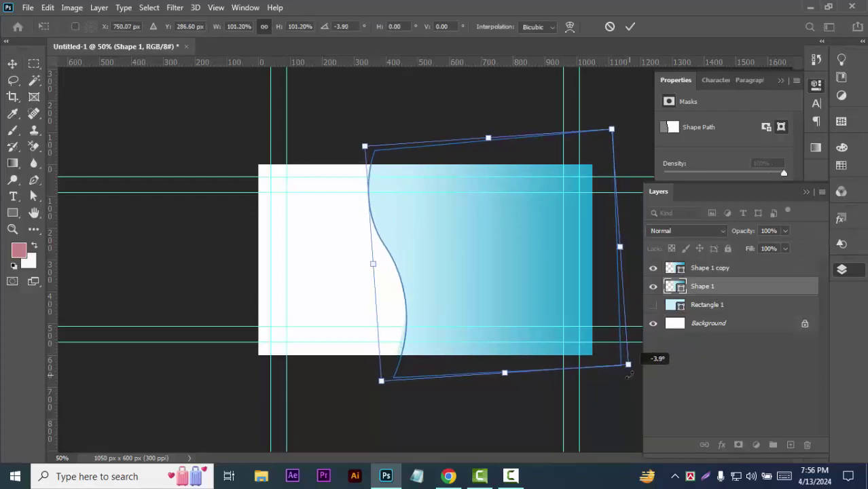
drag(364, 146, 359, 138)
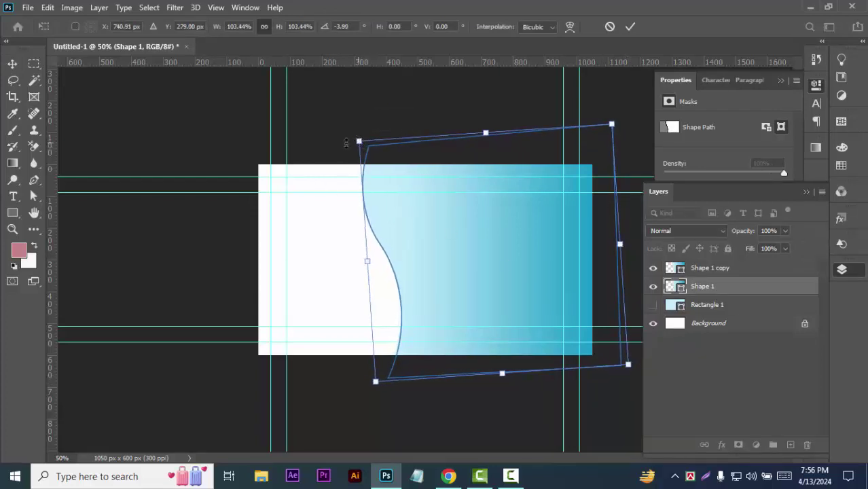
key(Return)
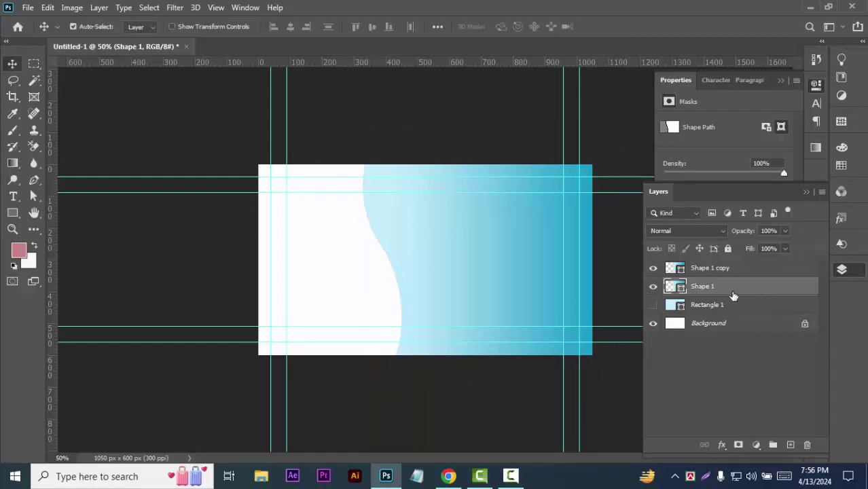
Step: Reverse Shape 1's gradient for a teal band along the curve, then duplicate it as Shape 1 copy 2
double_click(679, 289)
click(83, 160)
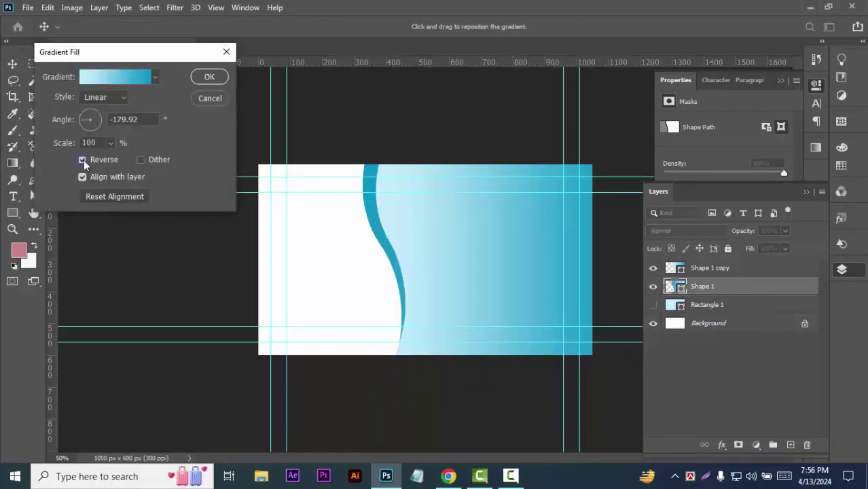
click(208, 79)
drag(736, 289, 790, 444)
click(730, 307)
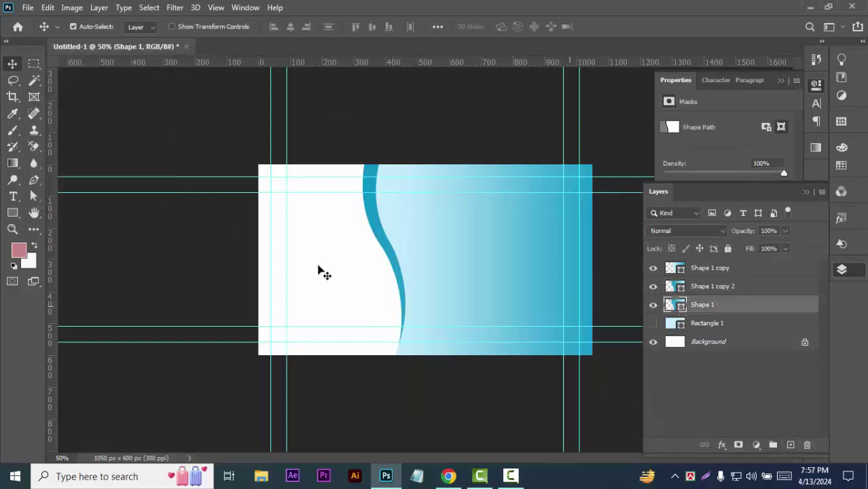
double_click(682, 312)
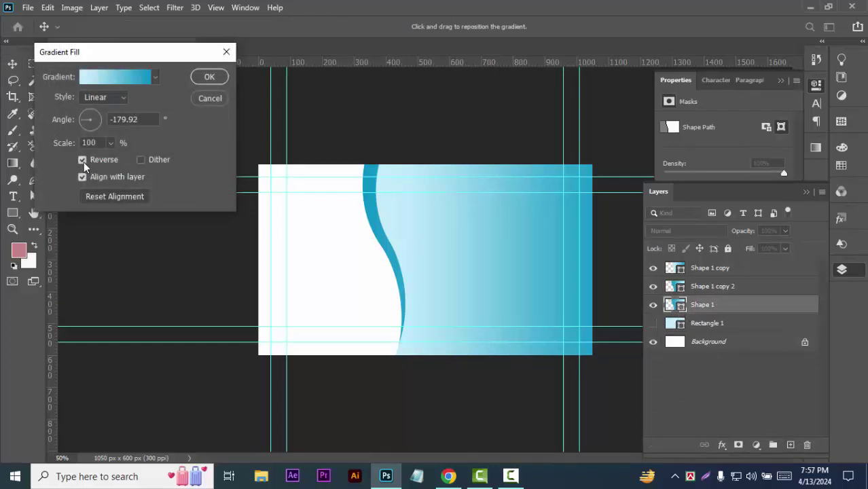
click(211, 100)
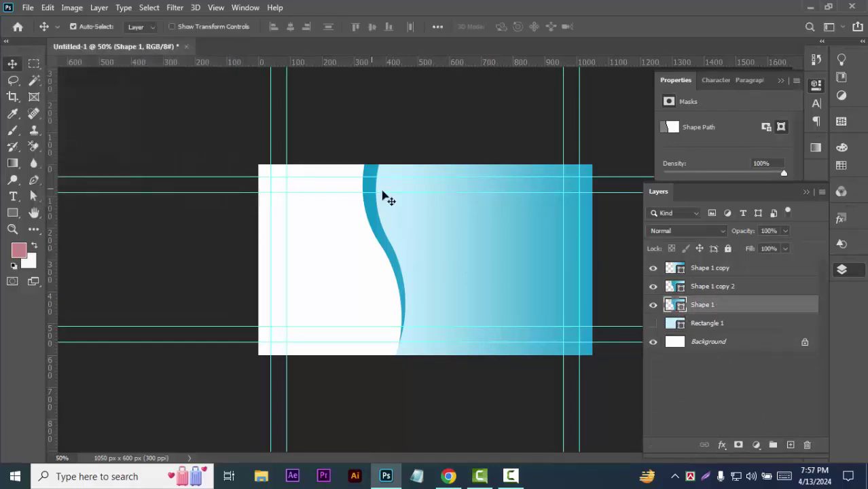
Step: Rotate the bottom Shape 1 to about −3.7°, scale it to 104.65%, and untick Reverse
key(ctrl+t)
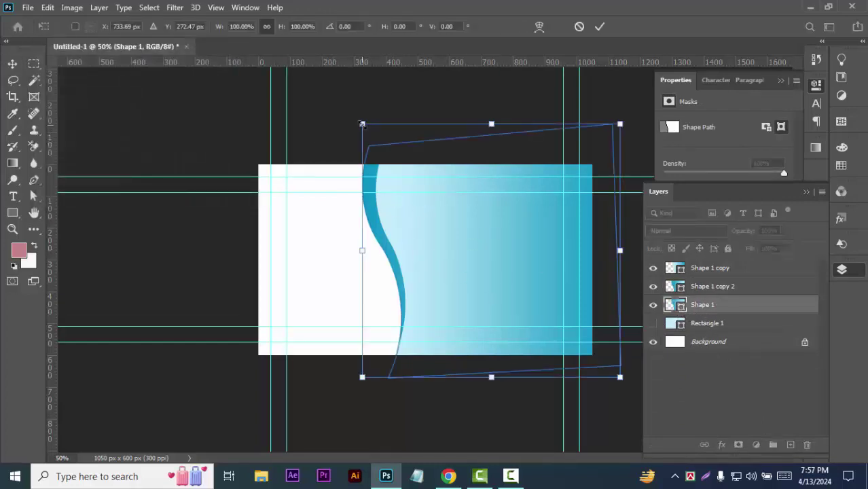
drag(619, 388, 628, 379)
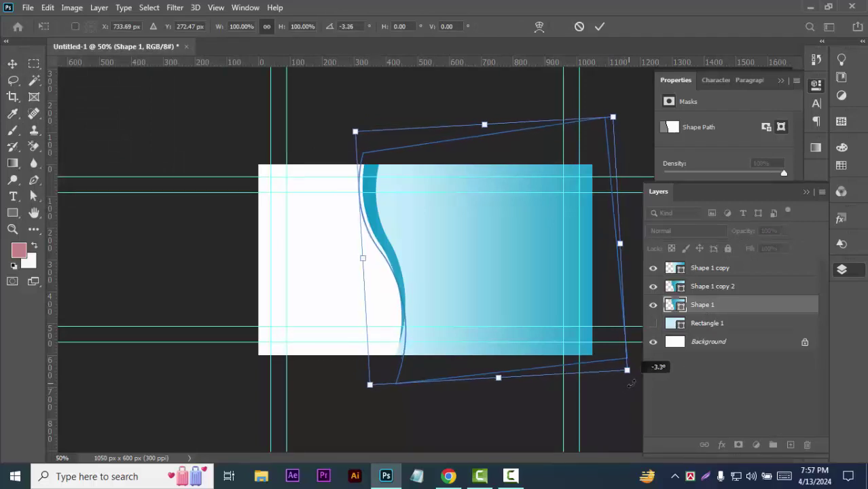
drag(354, 132, 342, 122)
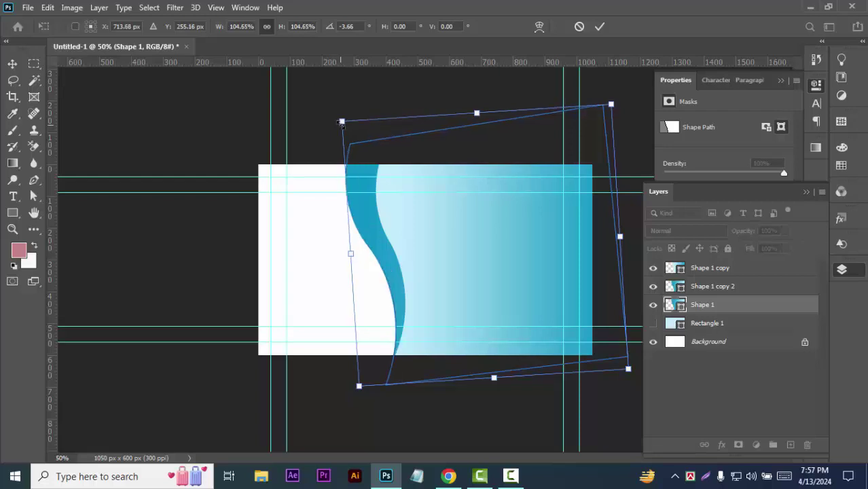
double_click(680, 306)
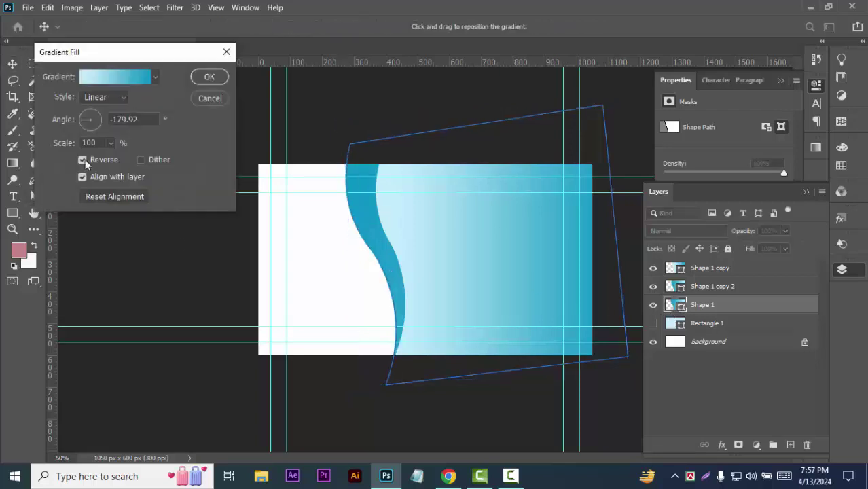
click(82, 159)
click(209, 77)
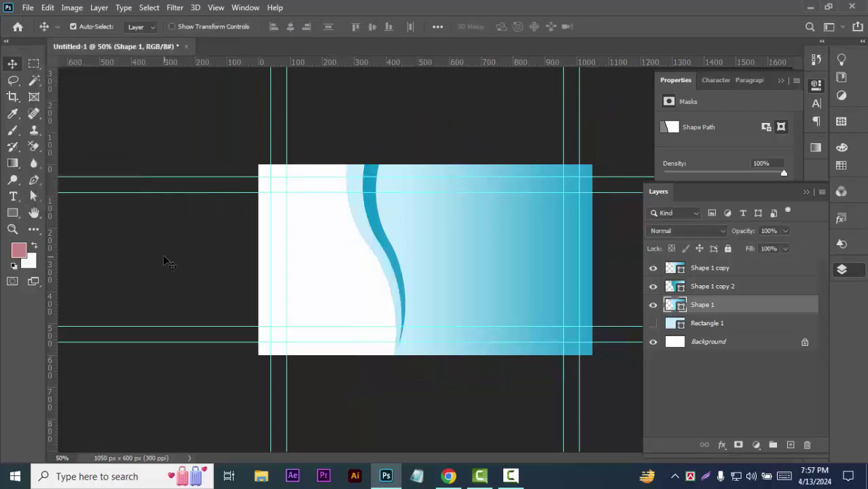
Step: Nudge the bottom wave about 12 px right with the arrow keys
click(226, 388)
click(384, 277)
key(ctrl+t)
key(Right)
key(Right)
key(Right)
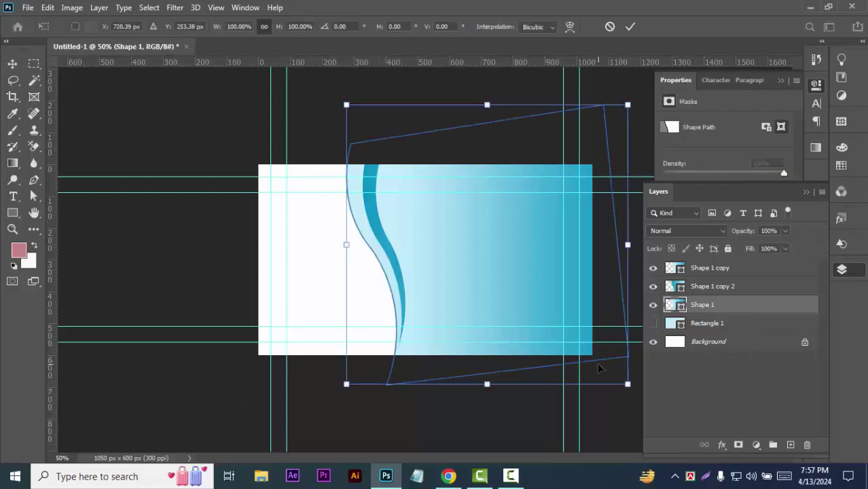
key(Right)
key(Right)
key(Right)
key(Right)
key(Right)
key(Right)
key(Right)
key(Right)
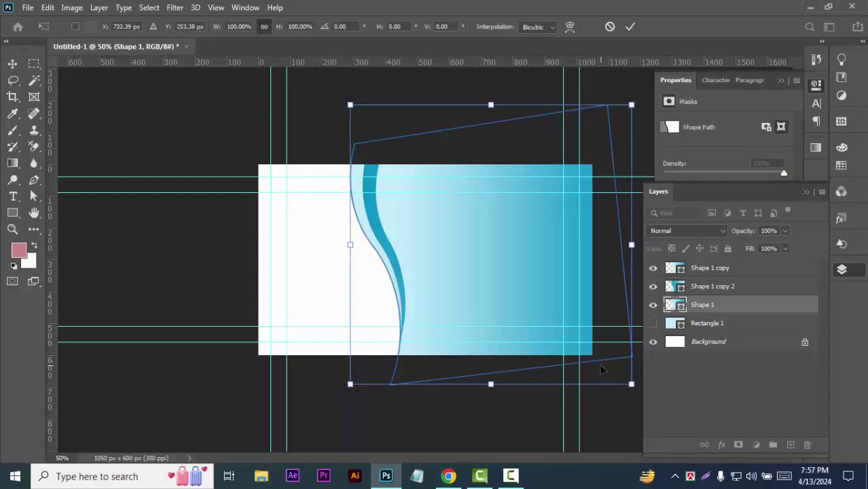
key(Right)
key(Right)
key(Return)
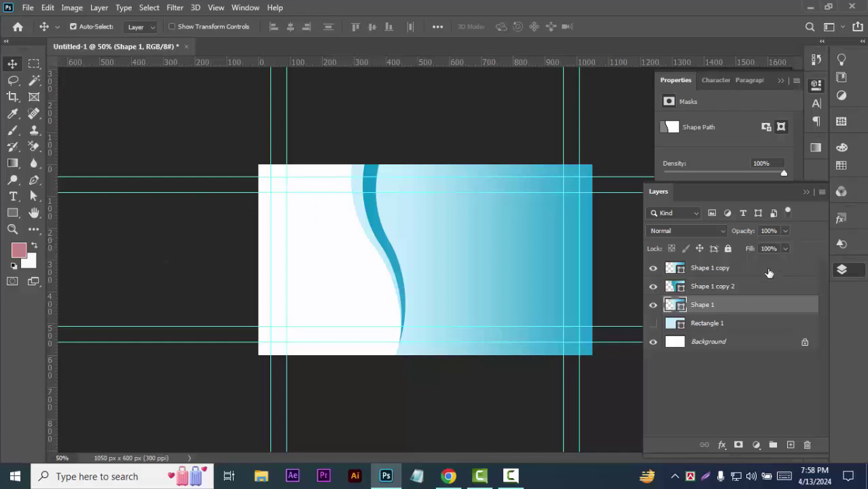
Step: Nudge the three wave layers slightly right together, then deselect them
click(768, 272)
shift+click(771, 305)
key(shift+Right)
key(shift+Right)
key(shift+Right)
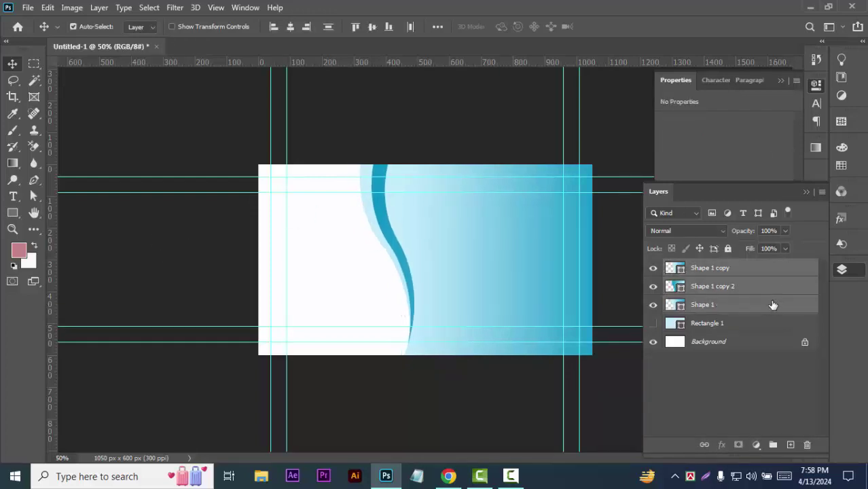
click(374, 104)
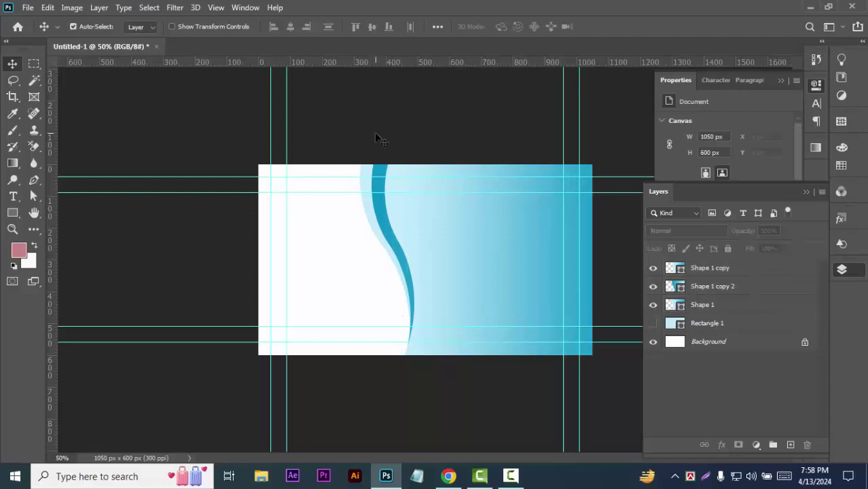
Step: Show and select Rectangle 1, checking its layer style and fill colour without changes
click(654, 325)
click(716, 326)
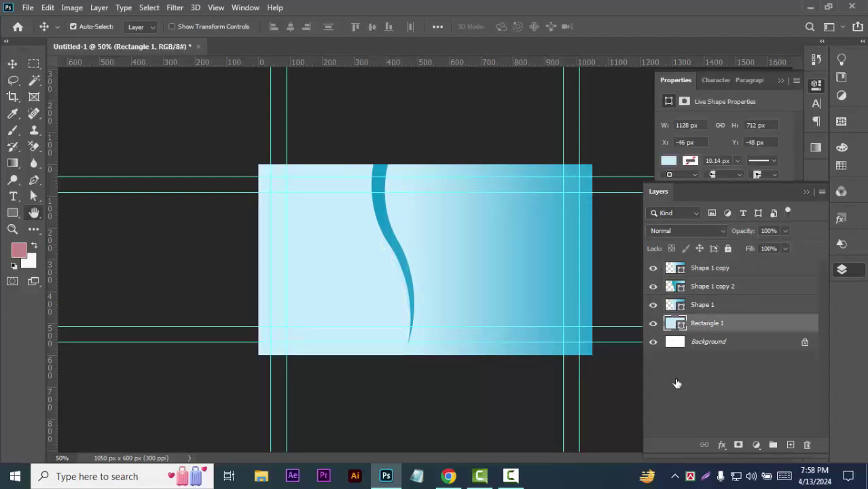
double_click(747, 323)
click(703, 197)
double_click(681, 328)
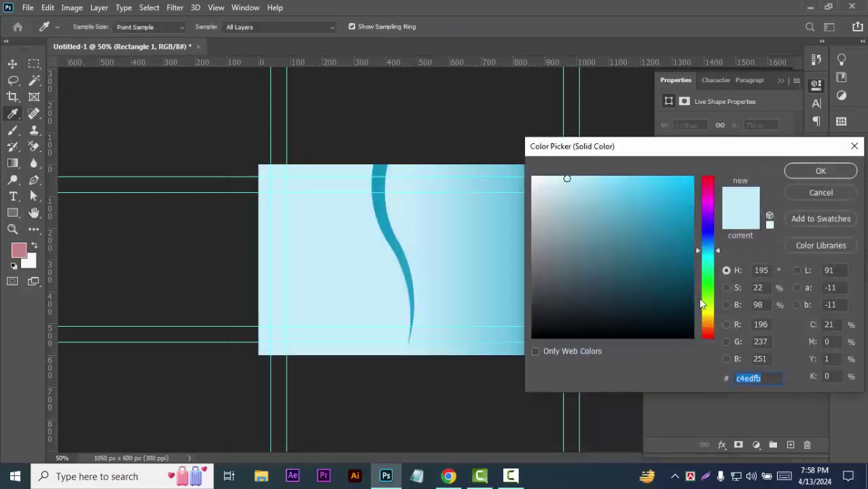
key(Escape)
double_click(674, 325)
click(820, 193)
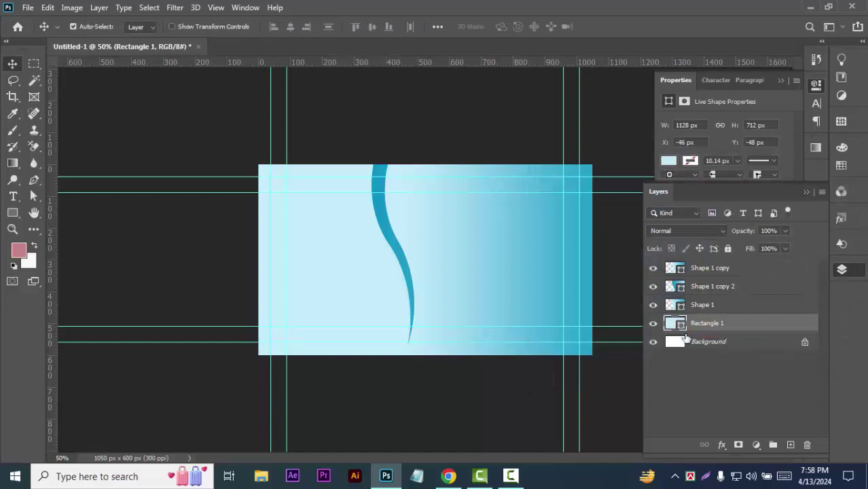
Step: Try a Gradient fill layer, cancel it, and slide the light blue rectangle left
click(756, 445)
click(768, 237)
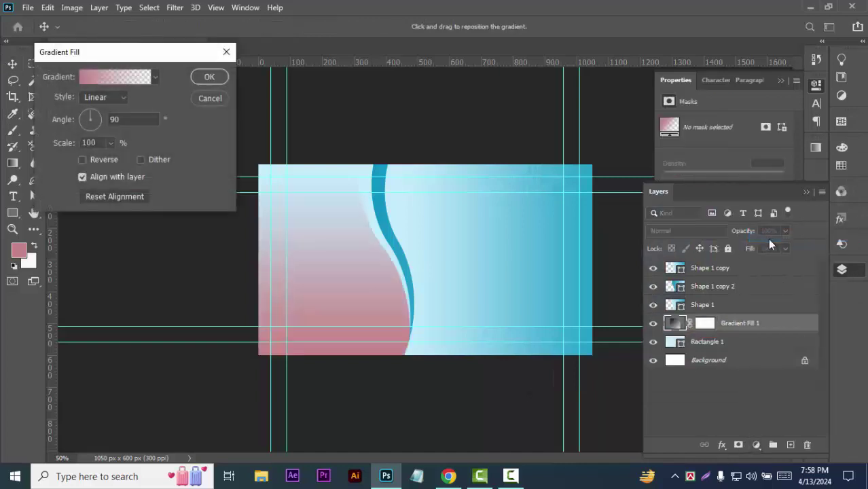
click(209, 99)
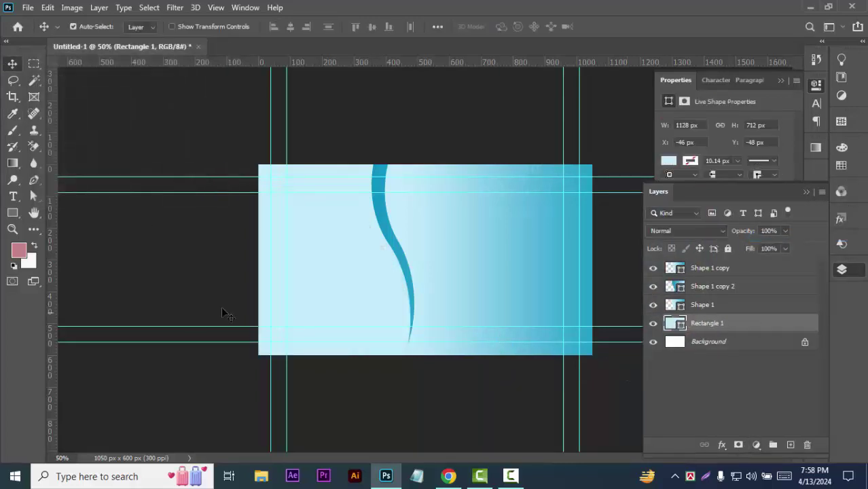
drag(349, 298, 524, 292)
Step: Add a Gradient fill layer above the light blue Rectangle 1
double_click(681, 324)
click(820, 187)
click(756, 444)
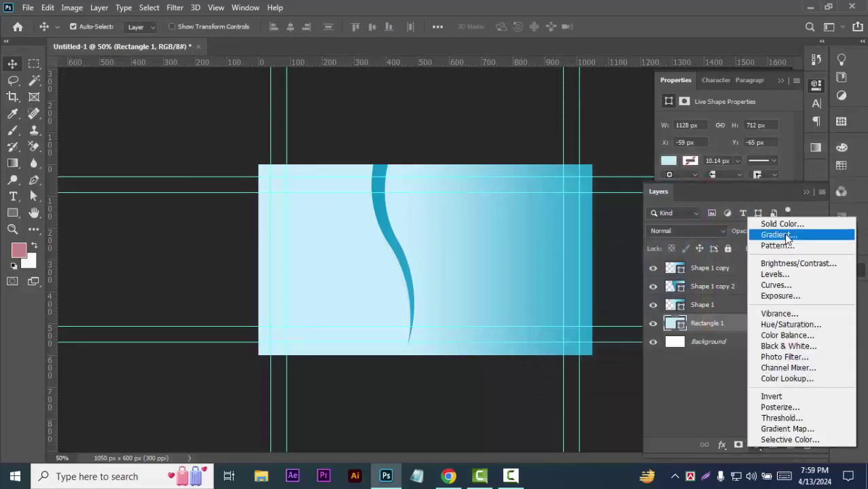
click(781, 235)
Step: Set the gradient's stops to sky blue on the left and white on the right
click(134, 77)
click(567, 268)
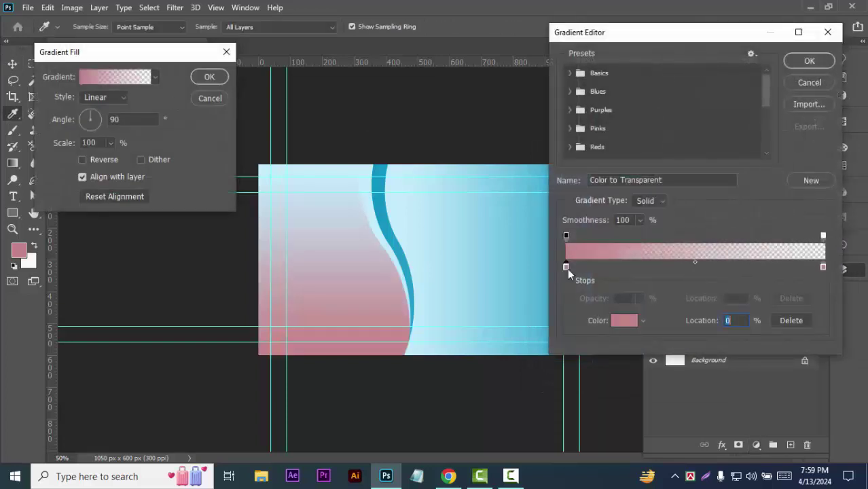
double_click(567, 268)
click(709, 259)
drag(711, 262, 711, 253)
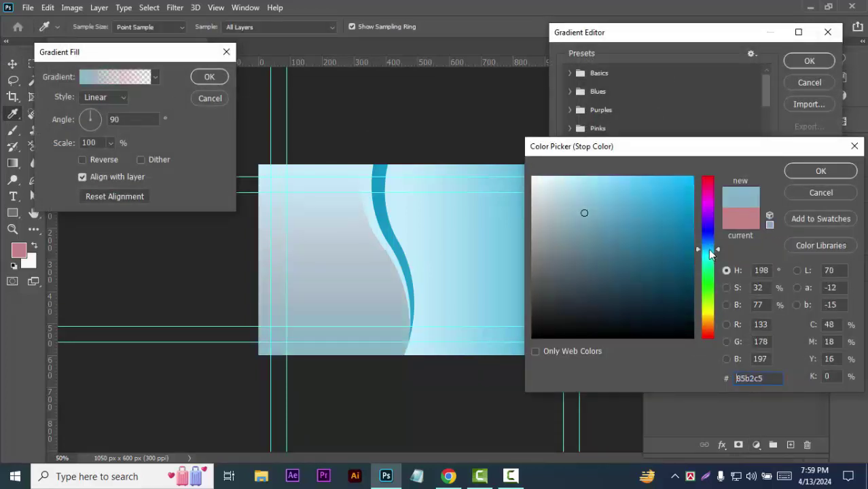
click(682, 182)
click(820, 171)
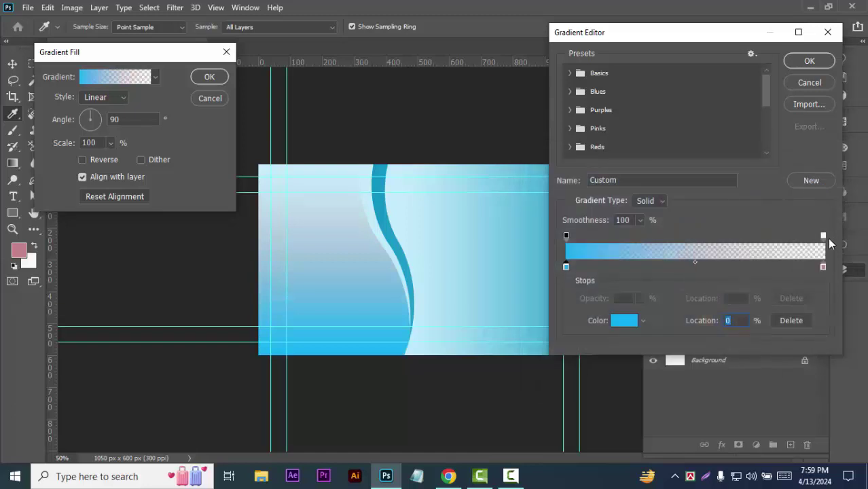
double_click(824, 267)
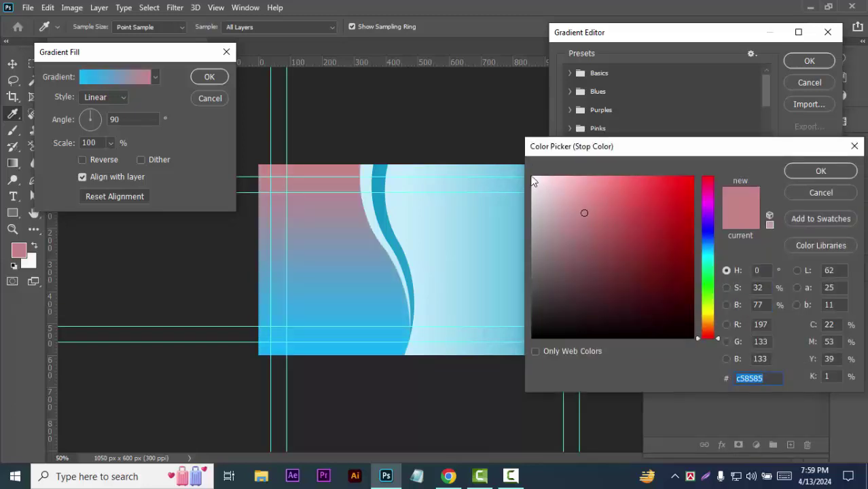
click(534, 179)
click(818, 171)
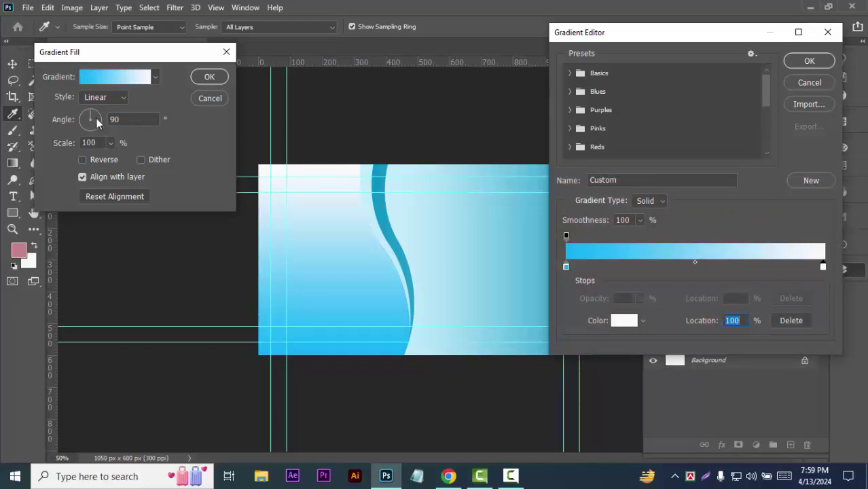
click(793, 63)
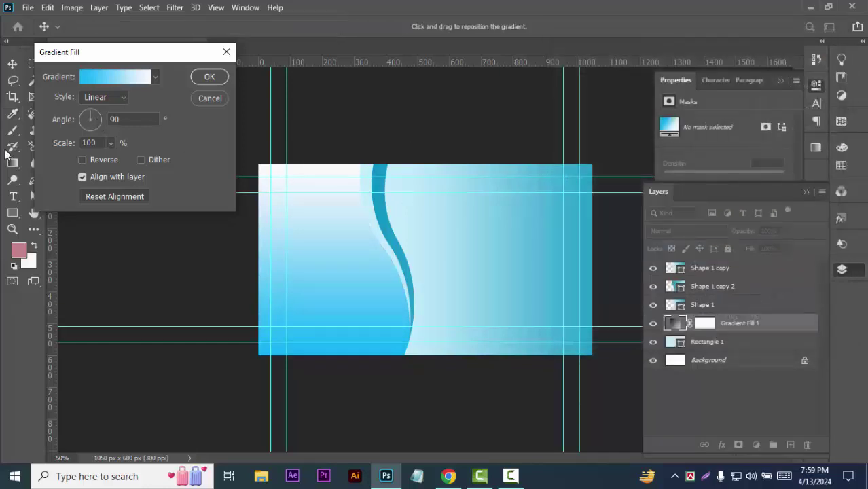
Step: Angle the gradient −179.85° with white at left, move the blue stop to 36%, and apply
click(98, 120)
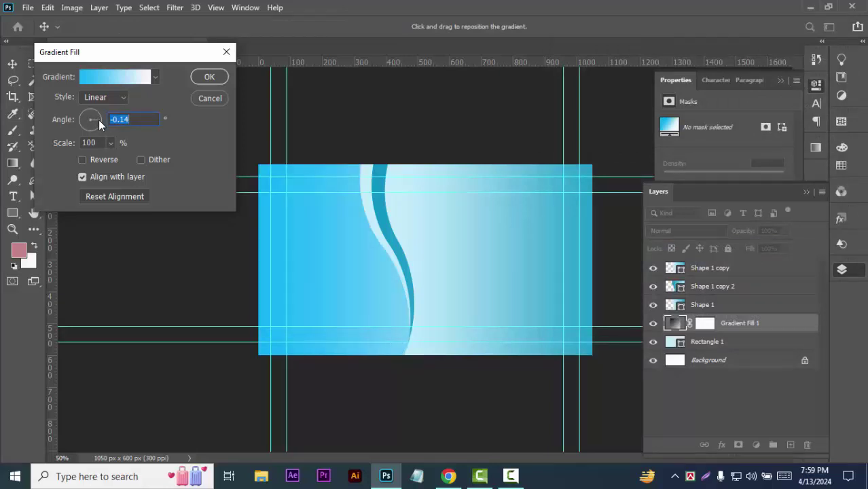
drag(99, 119, 84, 124)
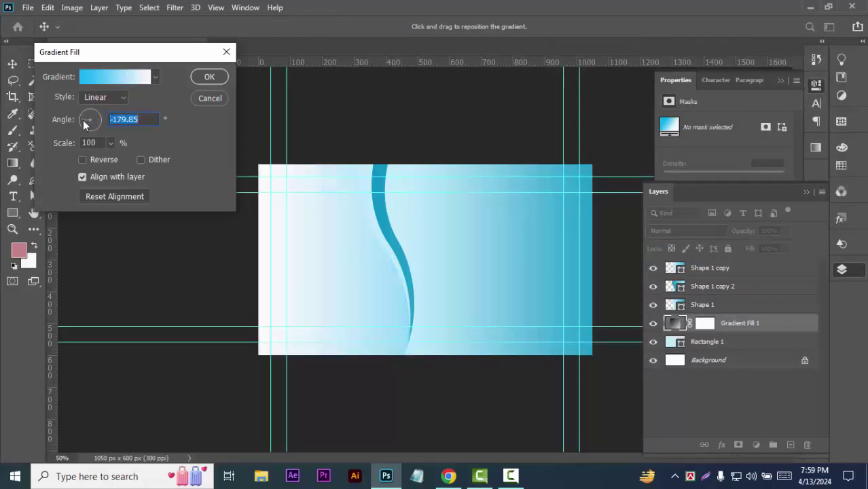
click(89, 75)
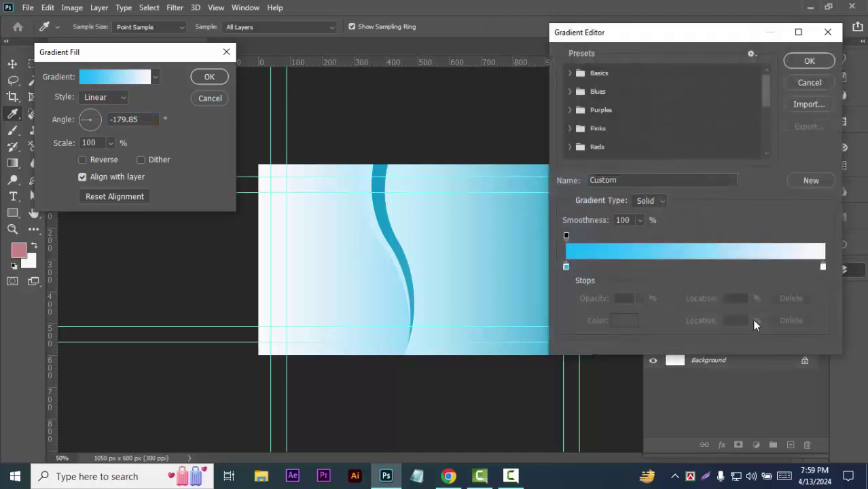
drag(566, 268, 659, 269)
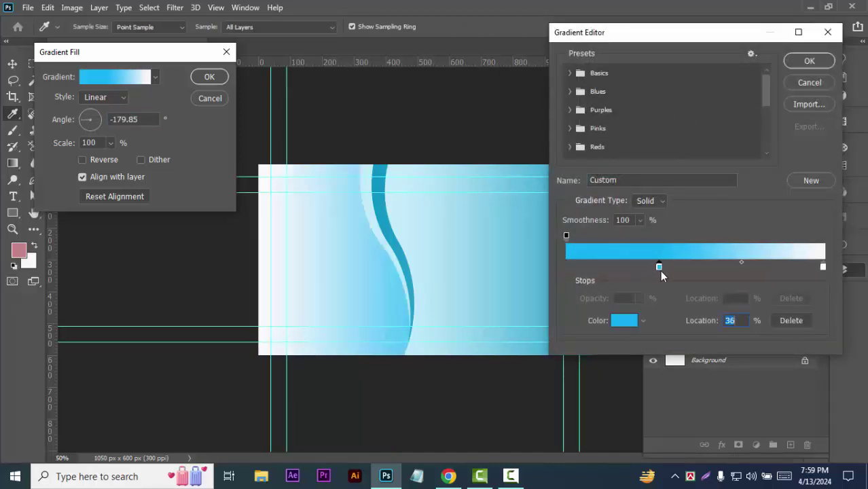
click(809, 61)
click(206, 77)
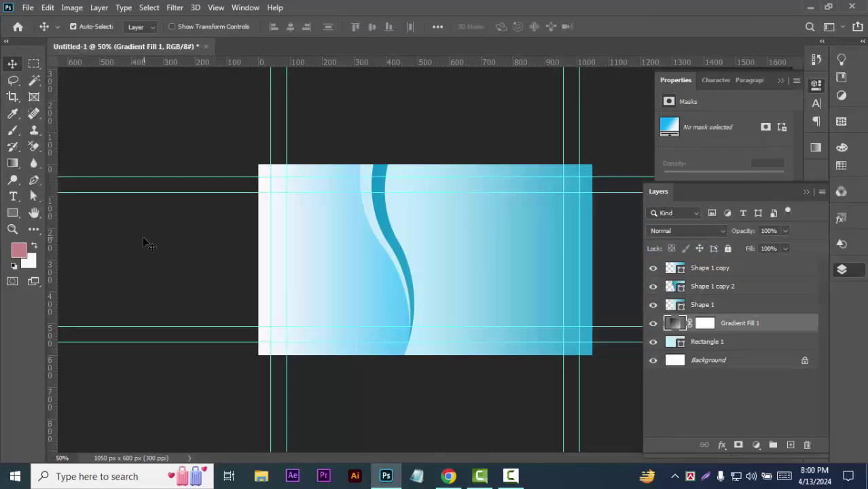
Step: Compare visibility, then delete the Rectangle 1 layer
click(141, 246)
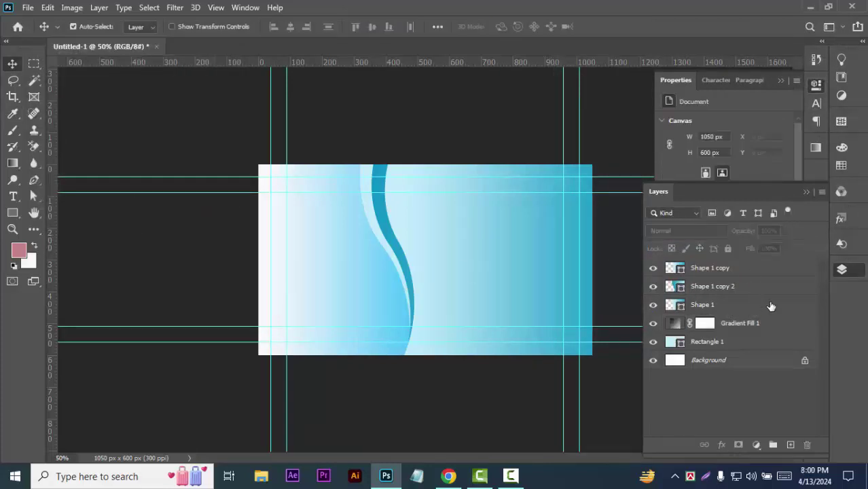
click(767, 345)
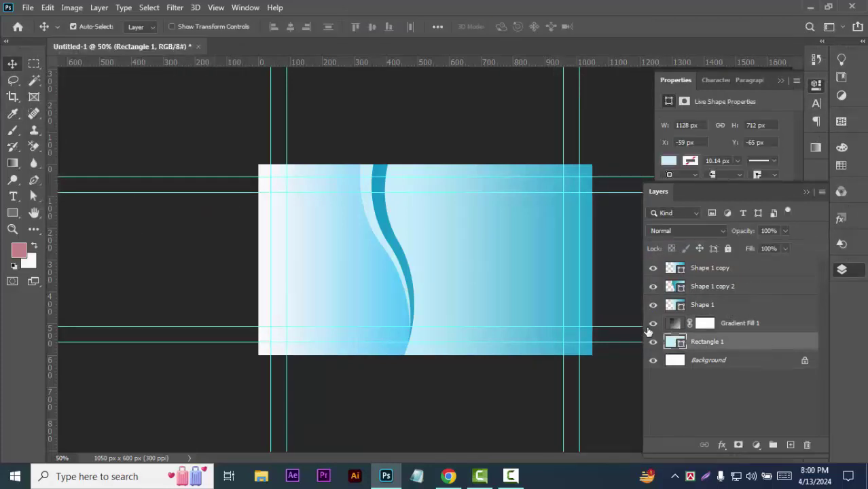
click(653, 323)
click(653, 323)
click(653, 342)
click(653, 342)
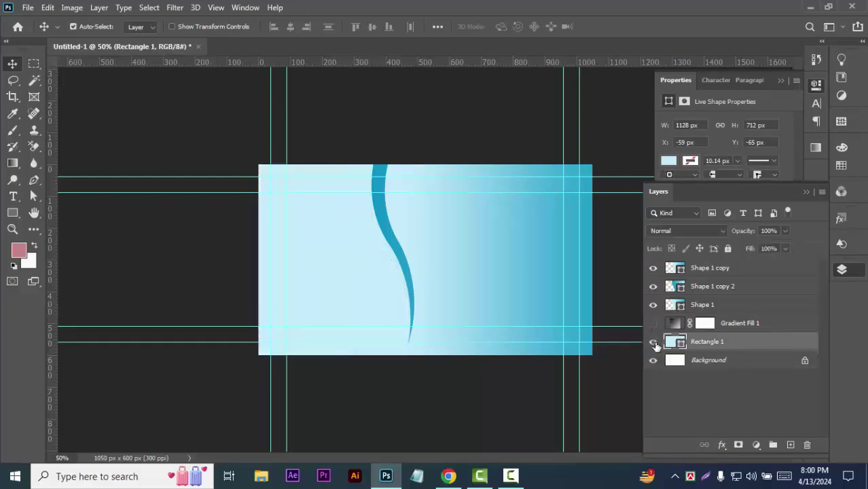
click(806, 444)
Step: Show the gradient fill again and delete the Background layer
click(653, 323)
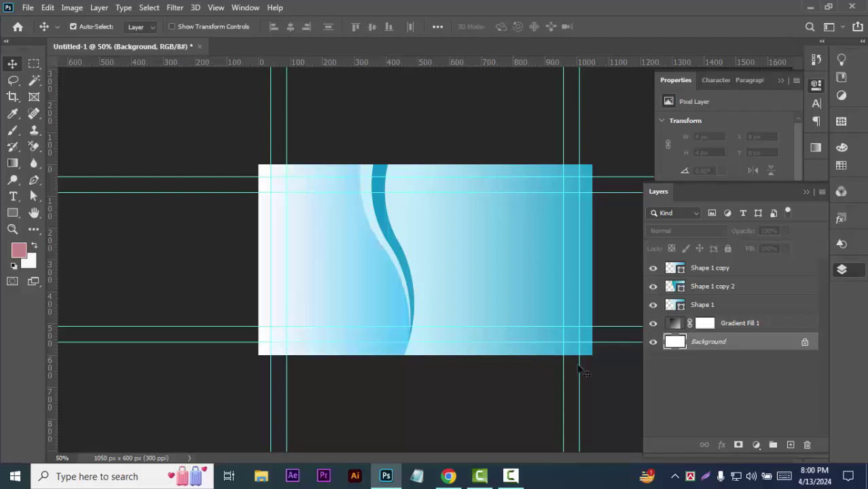
click(439, 416)
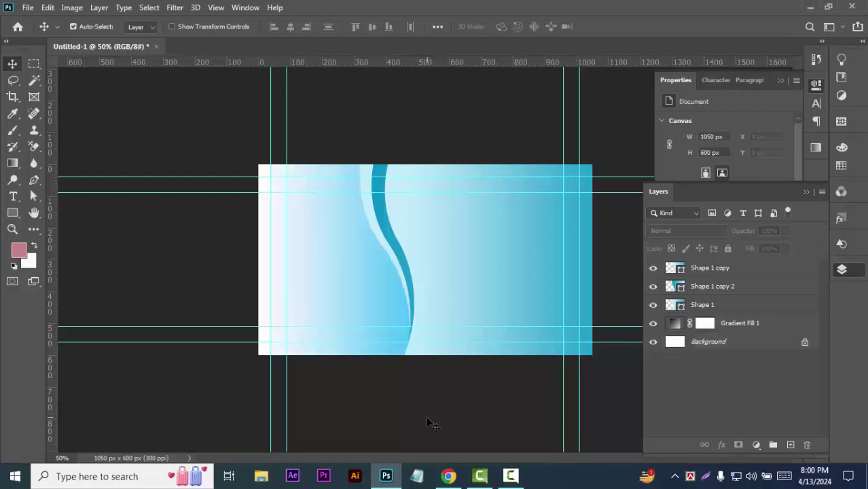
click(791, 346)
click(807, 444)
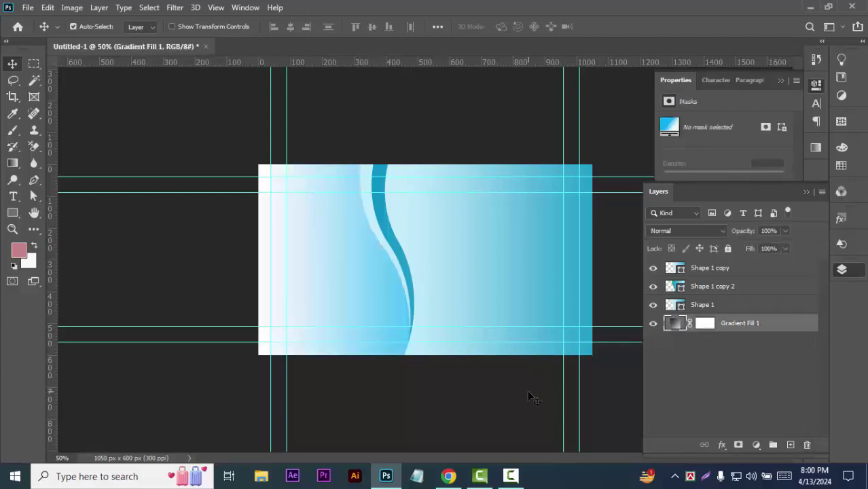
click(729, 368)
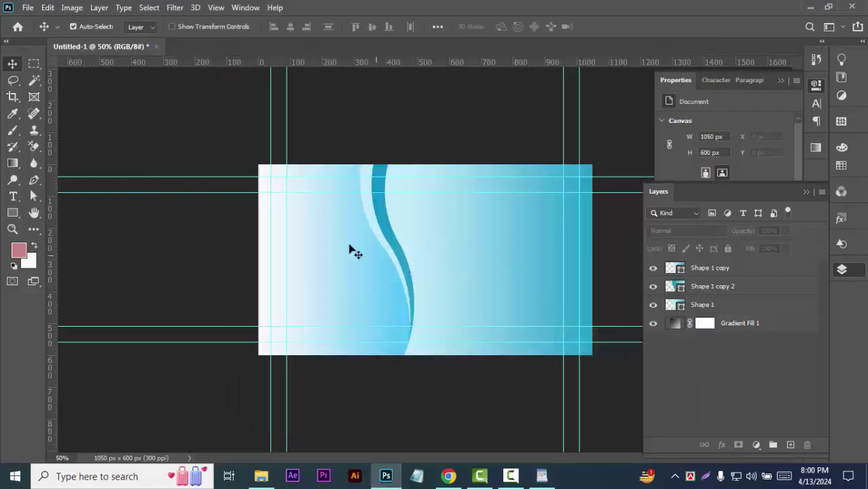
click(12, 196)
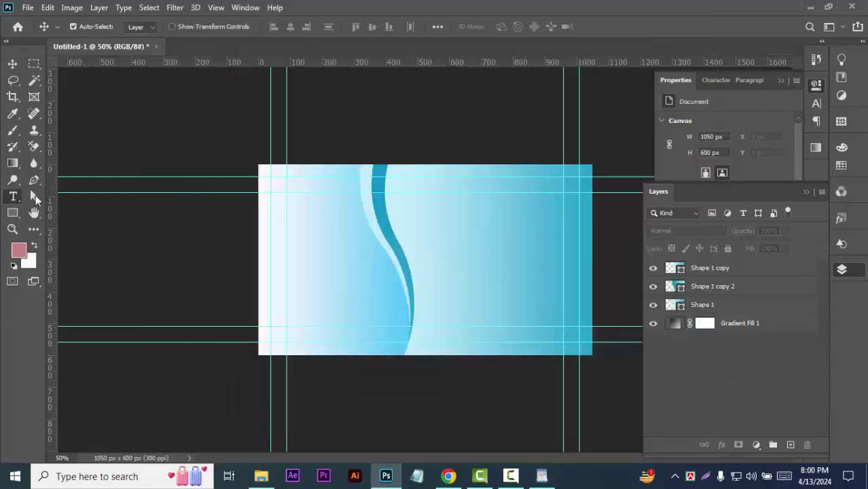
Step: Paste the doctor's name as right-aligned text at the card's top right
click(505, 218)
key(ctrl+v)
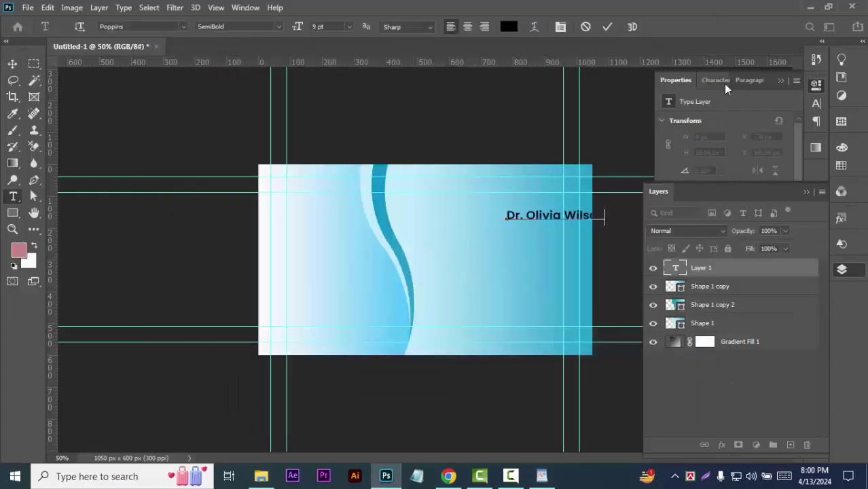
click(12, 63)
click(742, 81)
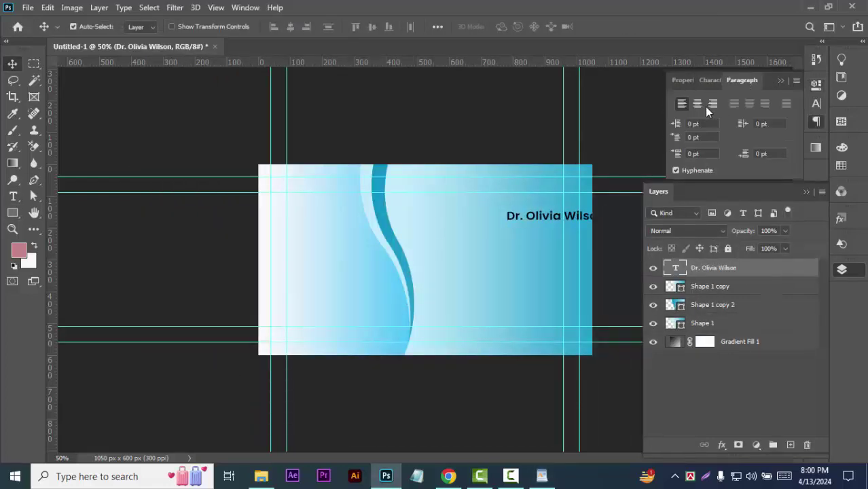
click(713, 105)
drag(489, 217, 547, 200)
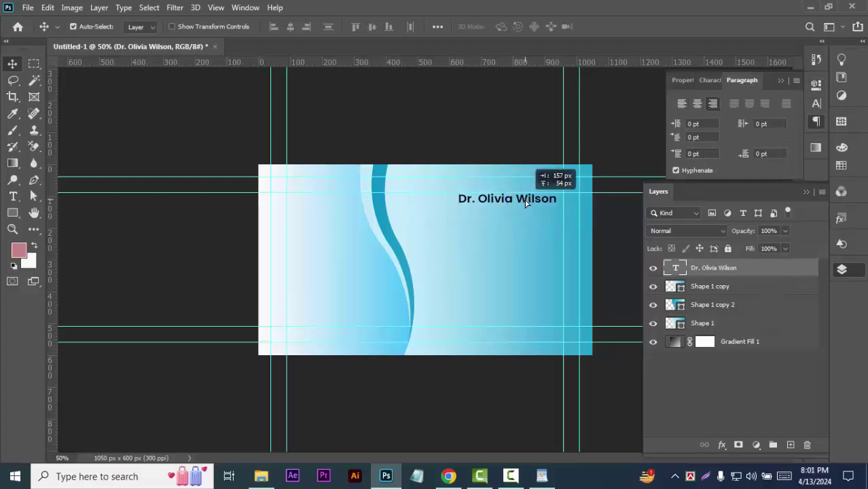
click(816, 103)
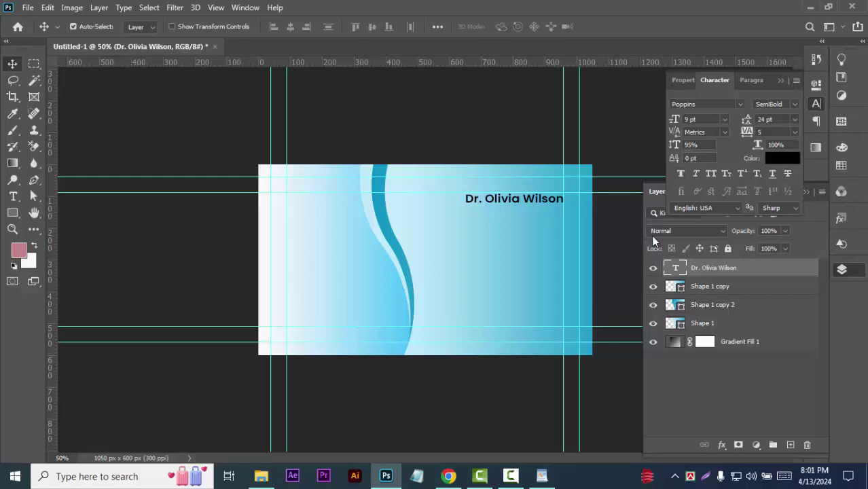
Step: Copy the 'General Surgeon' line from the WordPad notes and return to Photoshop
click(541, 476)
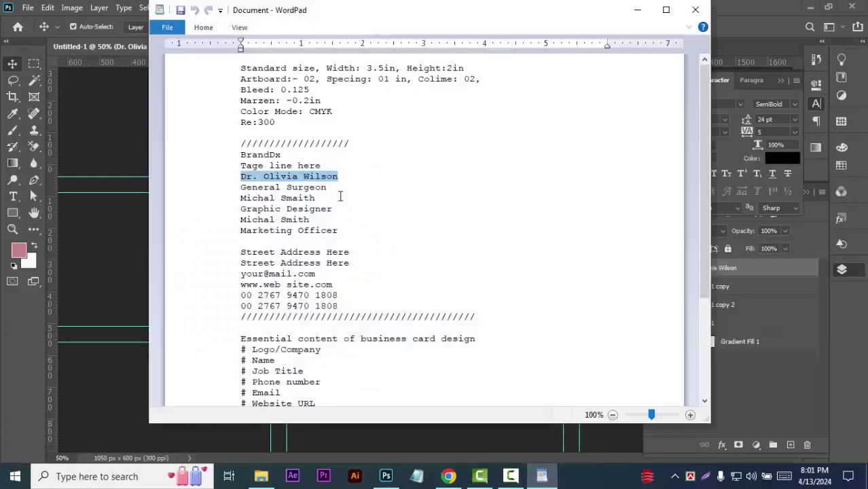
double_click(293, 187)
drag(293, 188, 268, 189)
key(ctrl+c)
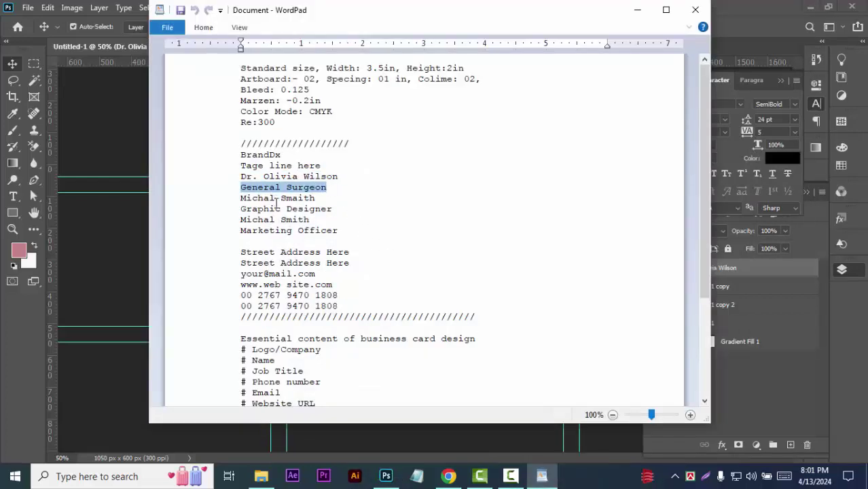
click(636, 10)
Step: Paste 'General Surgeon' into a new text box and place it under the doctor's name
key(t)
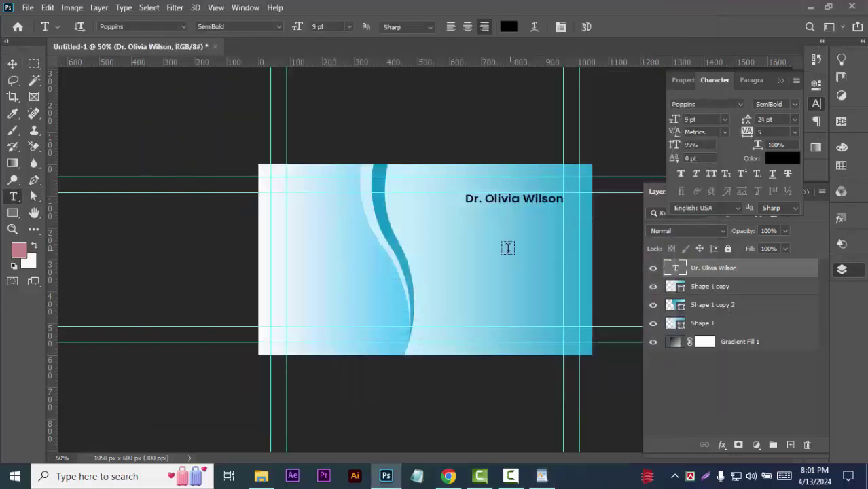
drag(427, 239, 507, 255)
key(ctrl+v)
click(764, 81)
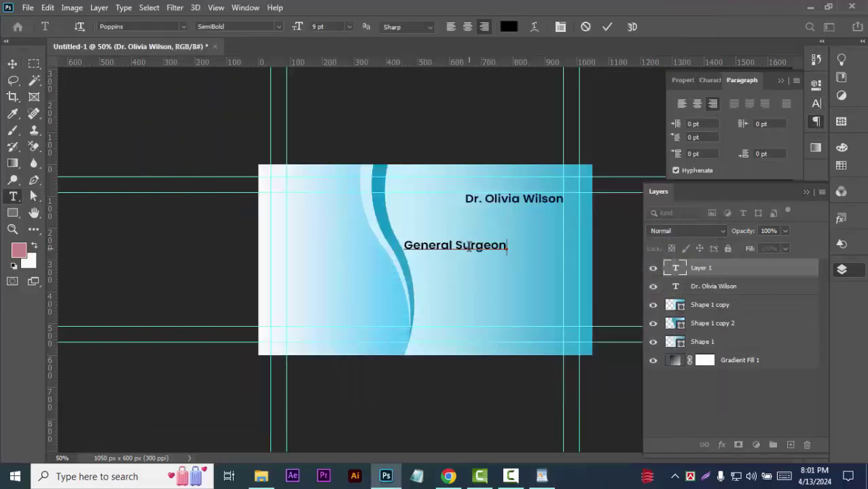
click(12, 64)
drag(479, 246, 537, 208)
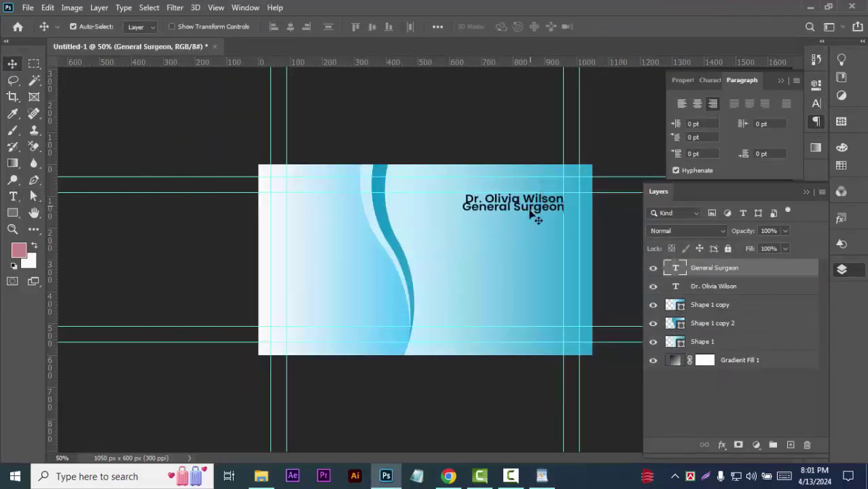
Step: Set the job title to 6 pt with tracking 50
click(714, 80)
click(724, 119)
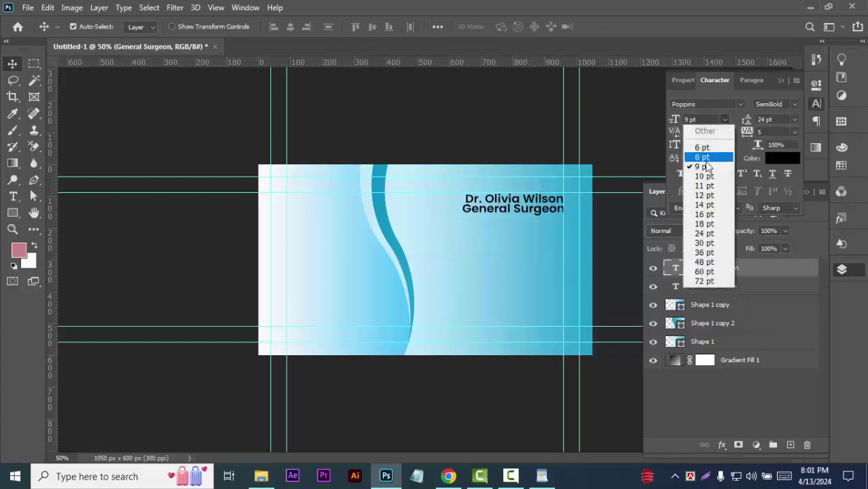
click(698, 149)
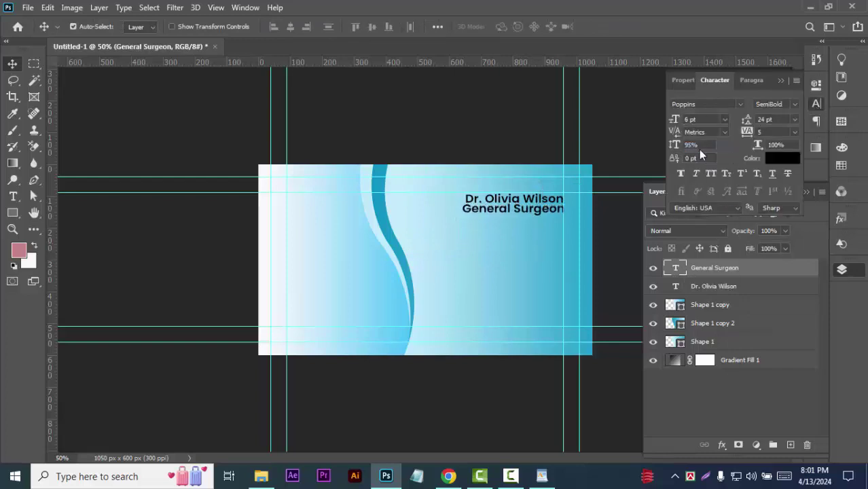
click(794, 131)
click(772, 210)
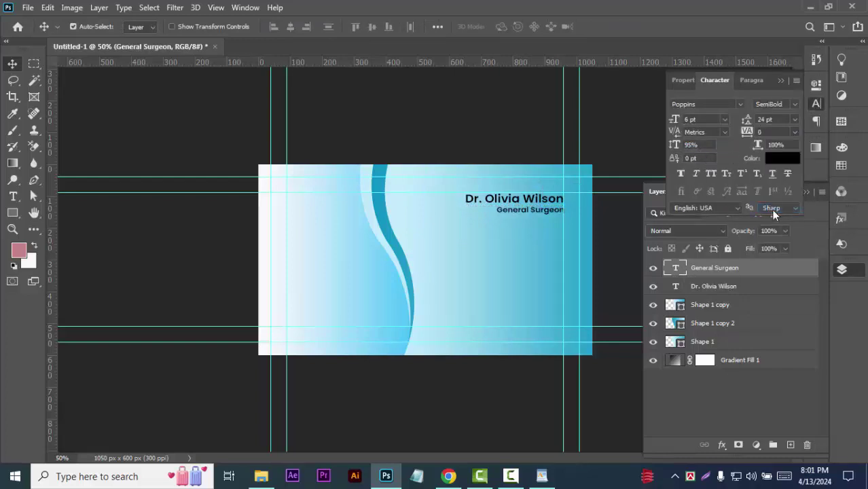
click(795, 132)
click(770, 253)
Step: Discard a vertical scale edit, collapse character settings, and select Gradient Fill 1
click(691, 145)
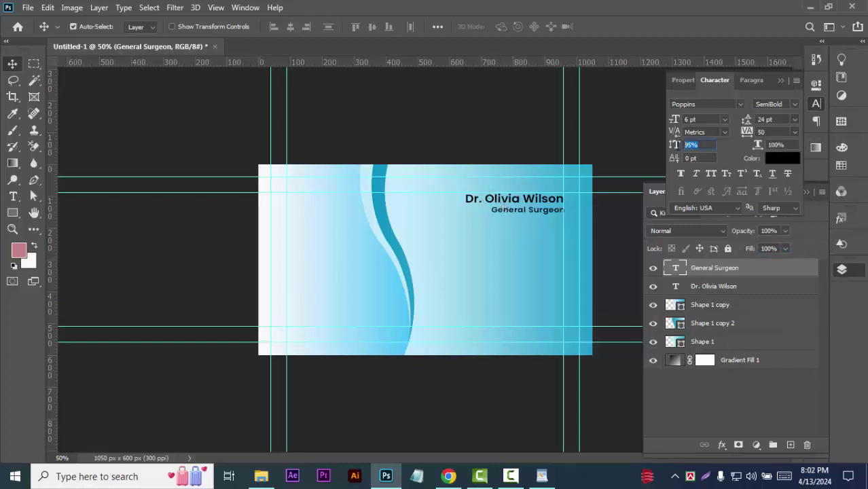
text(1)
text(00)
key(Escape)
click(599, 261)
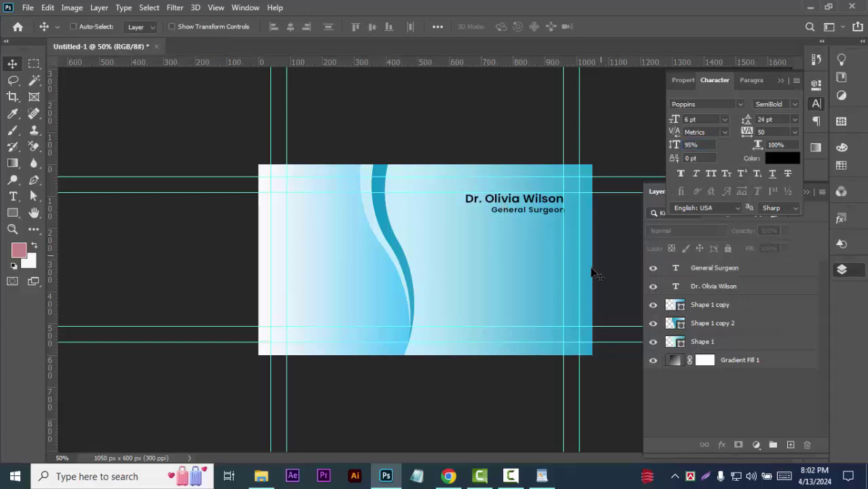
click(751, 397)
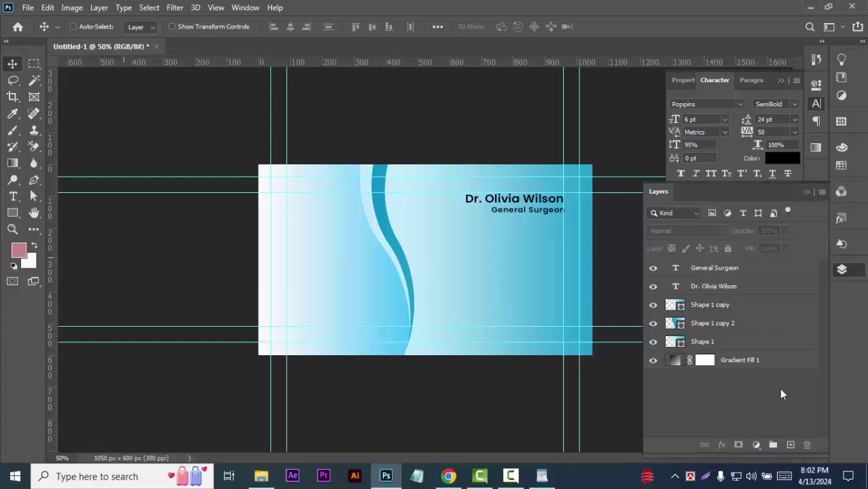
click(776, 367)
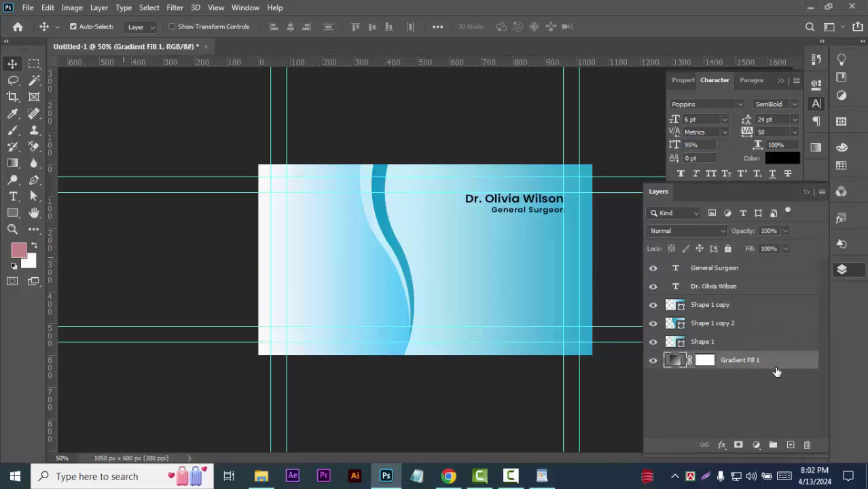
Step: Zoom out from the card, then return the view to 50%
click(12, 228)
alt+click(208, 288)
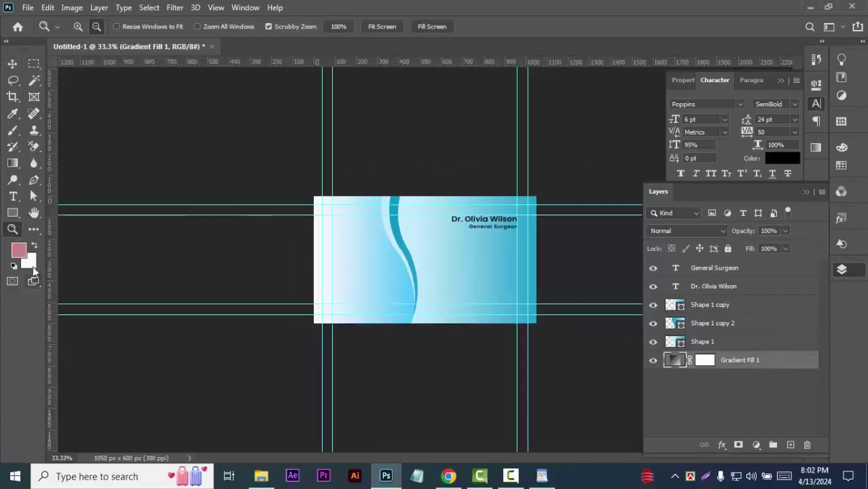
right_click(176, 254)
key(Escape)
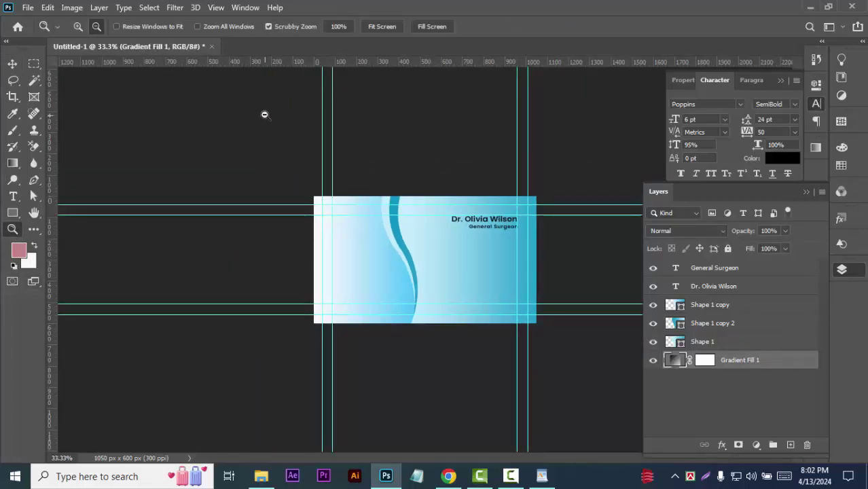
alt+click(263, 112)
click(301, 26)
alt+click(279, 93)
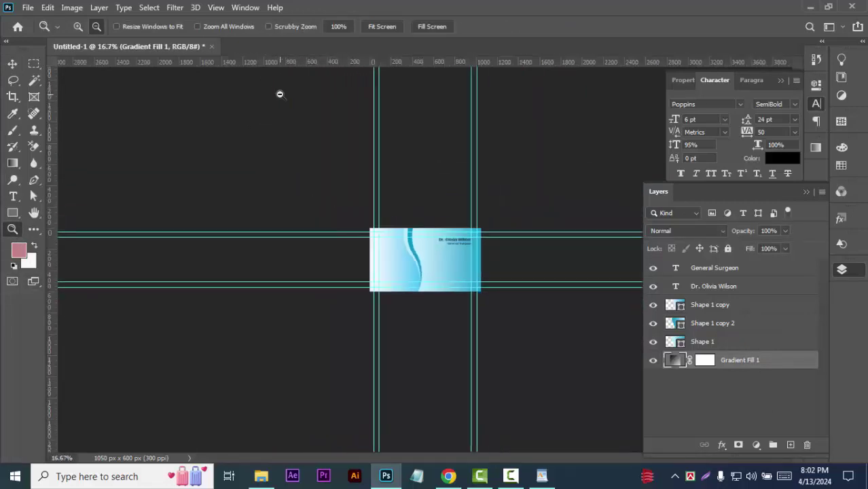
click(287, 110)
key(ctrl+plus)
Step: Nudge General Surgeon up slightly and open the Logo Test.psd reference document
key(v)
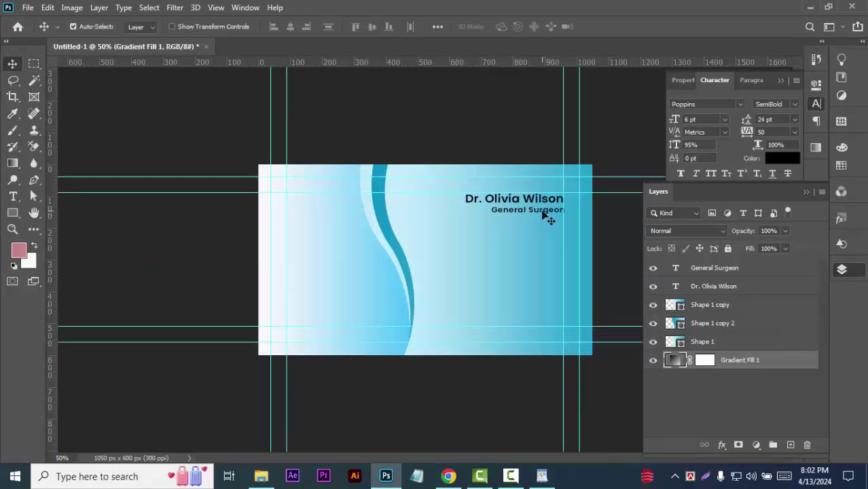
drag(544, 215, 543, 213)
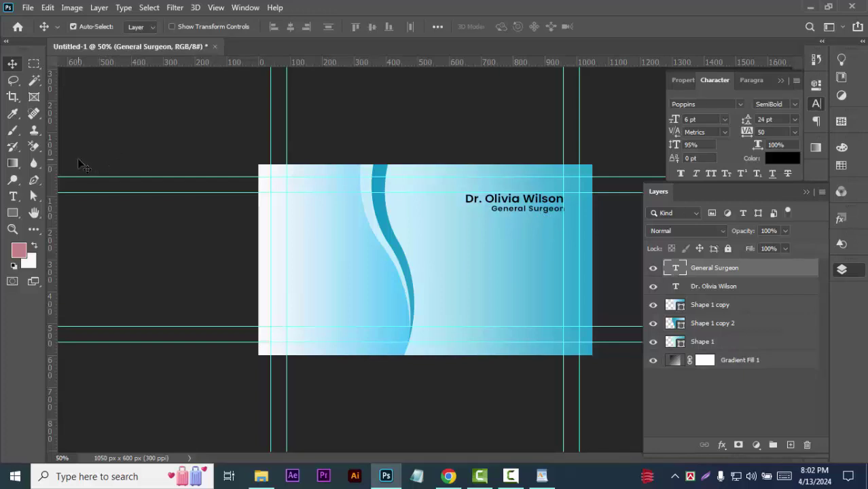
click(95, 148)
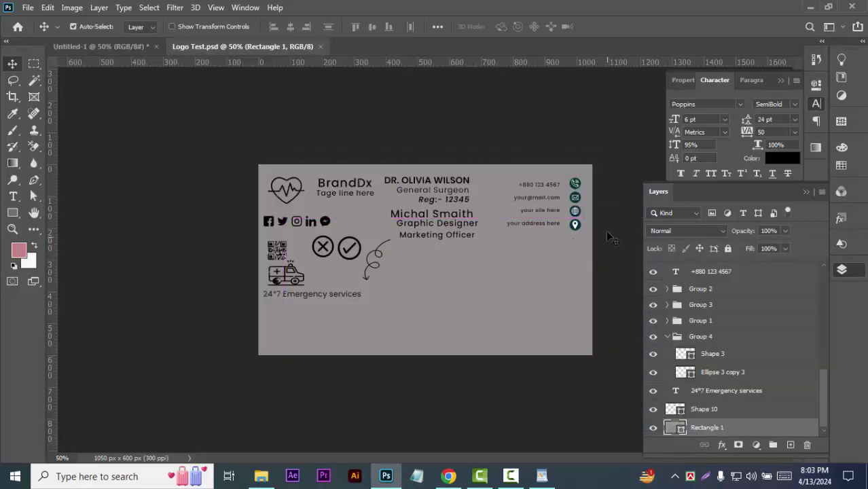
Step: In Logo Test, select the icon shapes and circles across Group 2 and Group 3
click(575, 196)
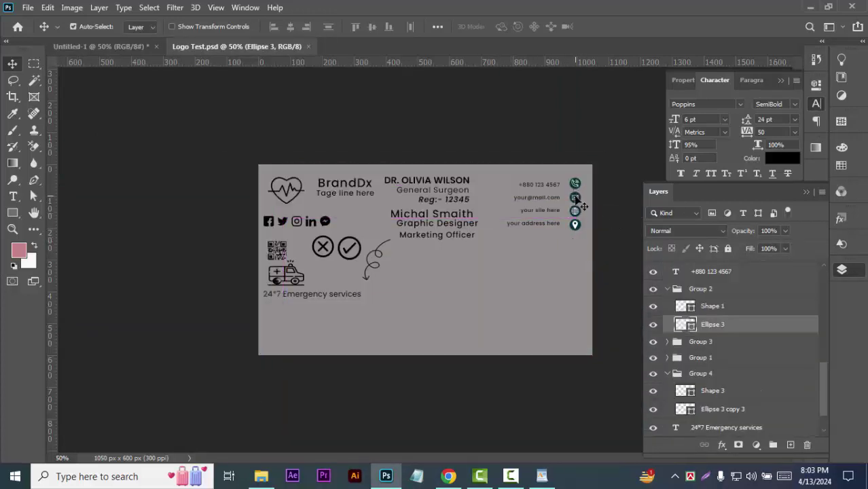
shift+click(578, 197)
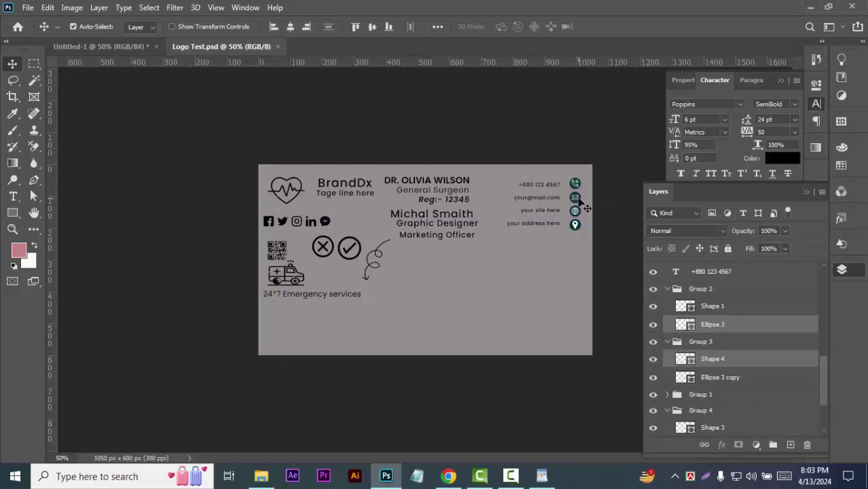
shift+click(735, 310)
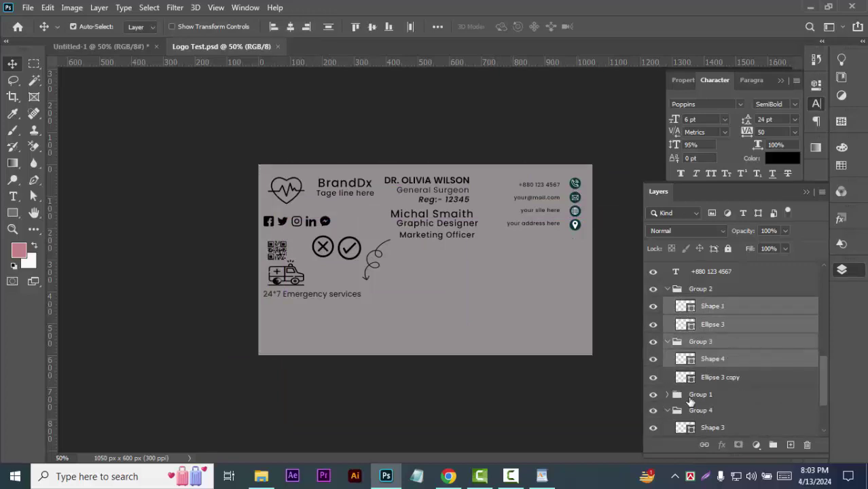
key(alt+bracketleft)
key(alt+bracketleft)
key(alt+bracketleft)
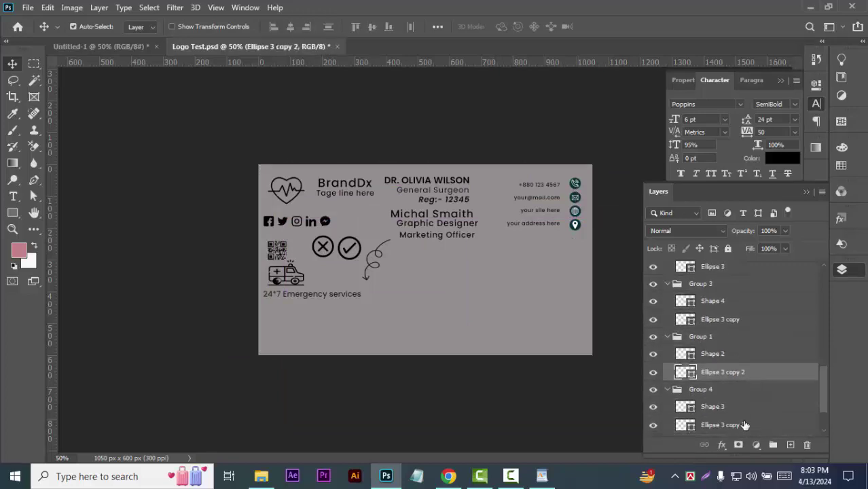
ctrl+click(745, 425)
ctrl+click(752, 406)
ctrl+click(738, 353)
ctrl+click(743, 319)
ctrl+click(732, 302)
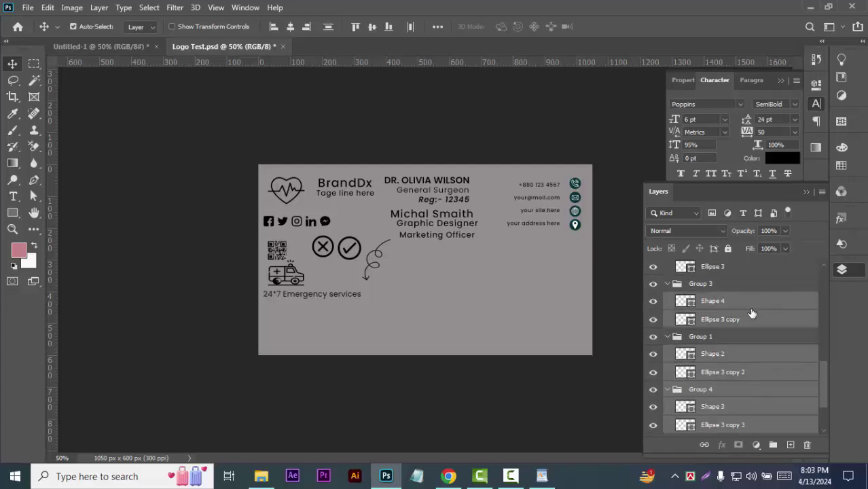
scroll(748, 309, up, 2)
ctrl+click(738, 302)
ctrl+click(740, 284)
scroll(747, 305, up, 2)
scroll(743, 326, up, 1)
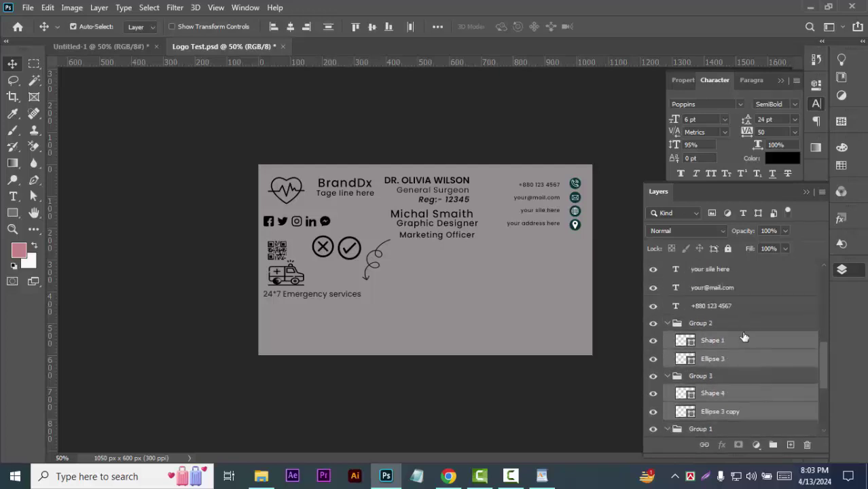
Step: Add the phone, email, website and address text layers, and drag everything onto Untitled-1
ctrl+click(738, 307)
ctrl+click(737, 289)
ctrl+click(737, 270)
scroll(747, 299, up, 2)
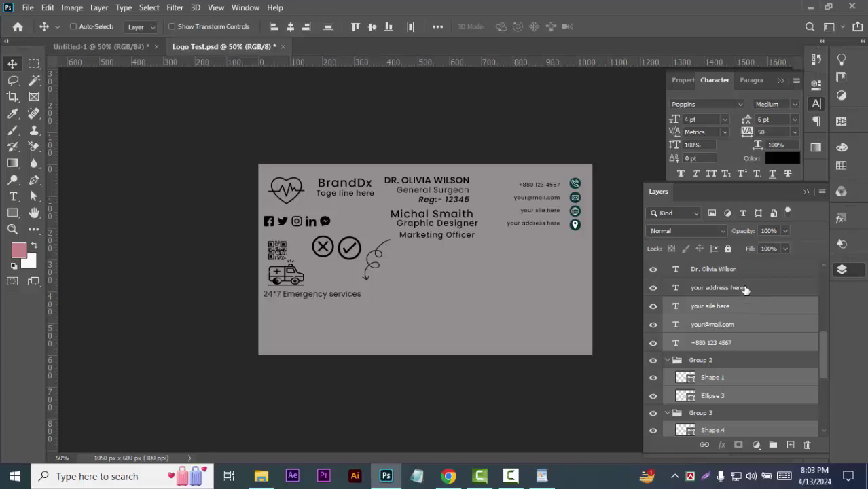
ctrl+click(744, 289)
scroll(717, 333, down, 5)
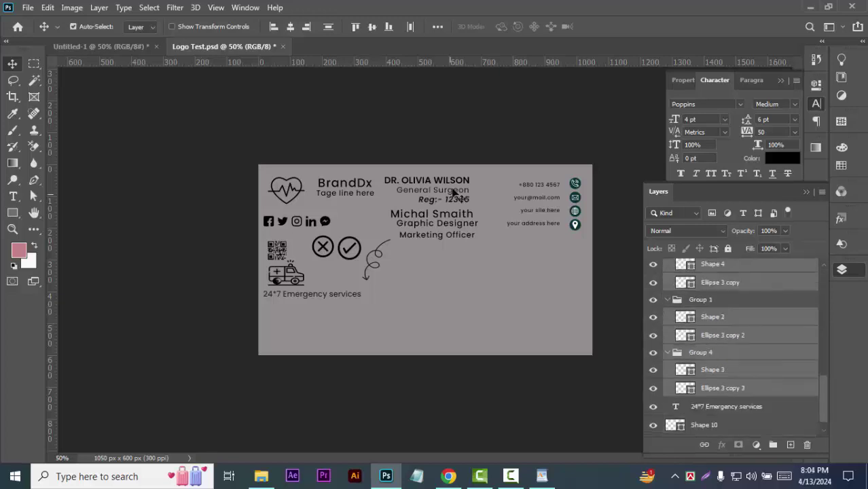
mouse_move(552, 209)
mouse_down()
mouse_move(231, 134)
mouse_move(110, 45)
mouse_move(507, 277)
mouse_up()
Step: Select the four contact icons' shape and ellipse layers together
click(516, 384)
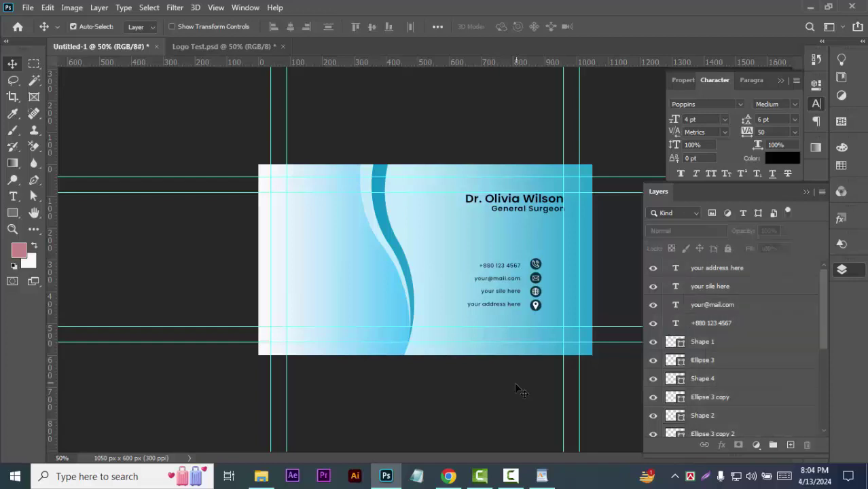
click(535, 263)
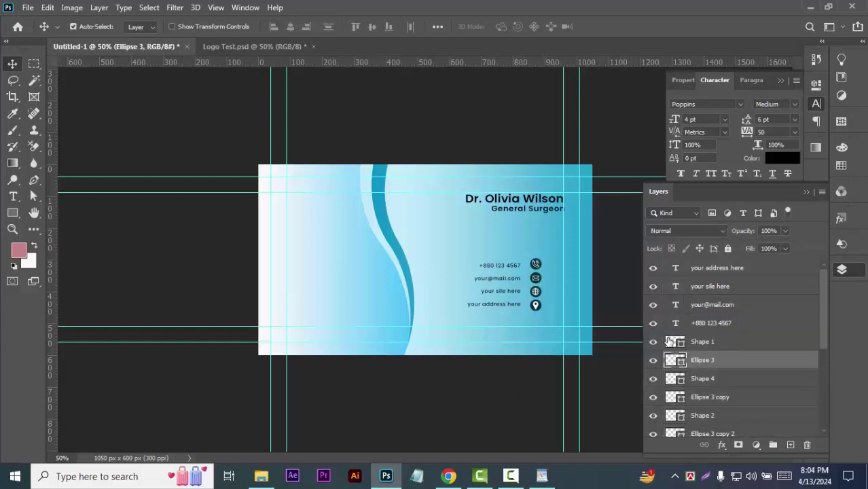
click(552, 261)
key(ctrl+plus)
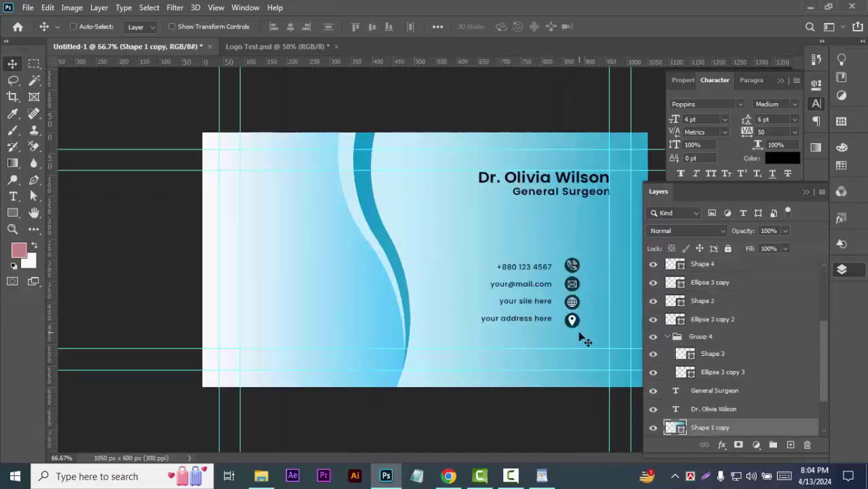
click(572, 265)
click(652, 286)
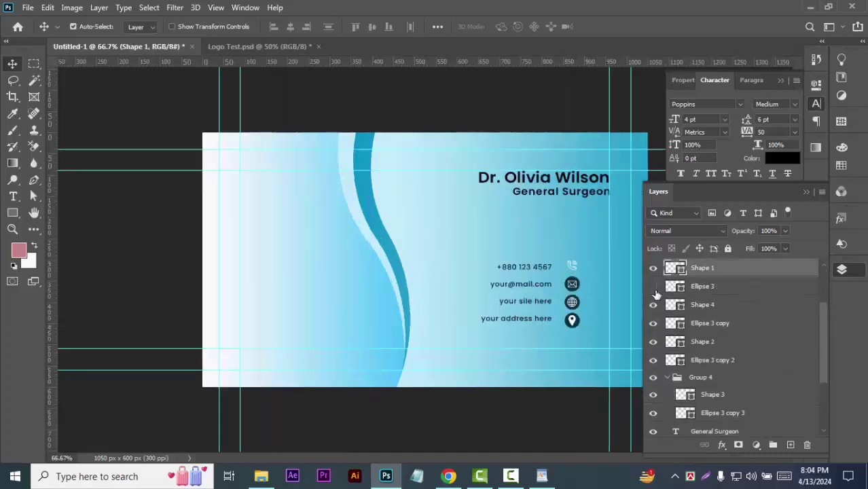
shift+click(710, 287)
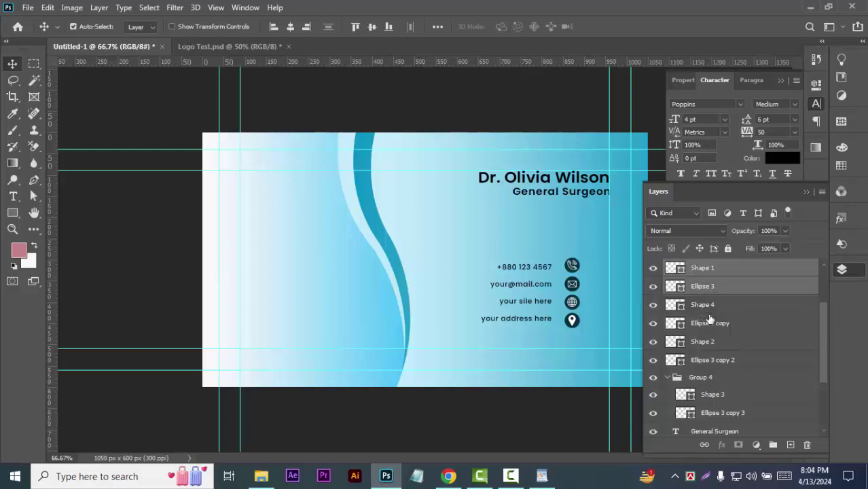
shift+click(726, 342)
shift+click(741, 360)
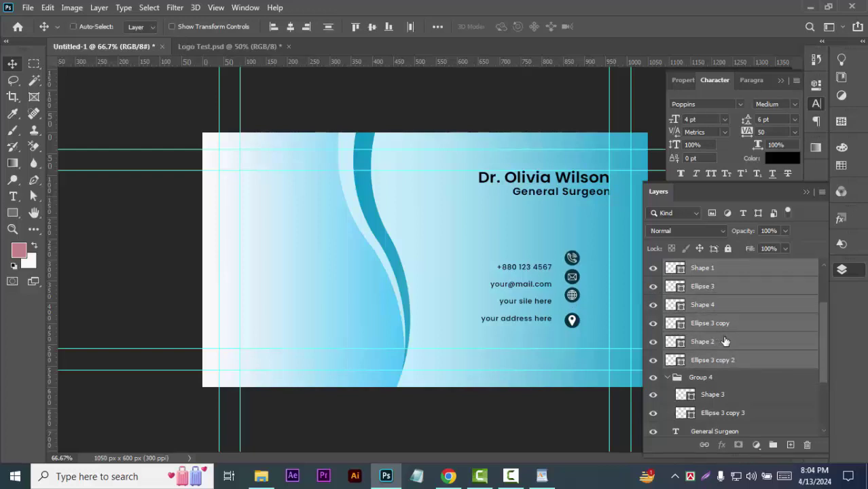
ctrl+click(751, 398)
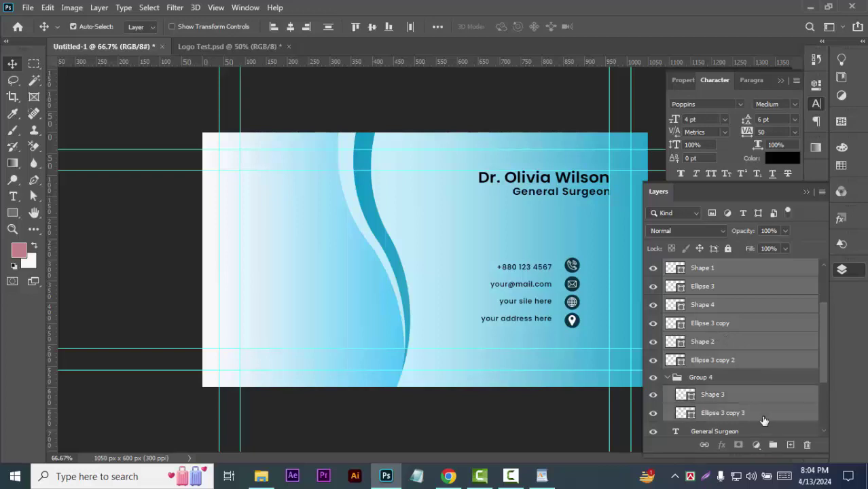
ctrl+click(764, 414)
Step: Nudge the selected icons up and right into a column near the card's edge
key(shift+Up)
key(shift+Up)
key(shift+Up)
key(shift+Right)
key(shift+Right)
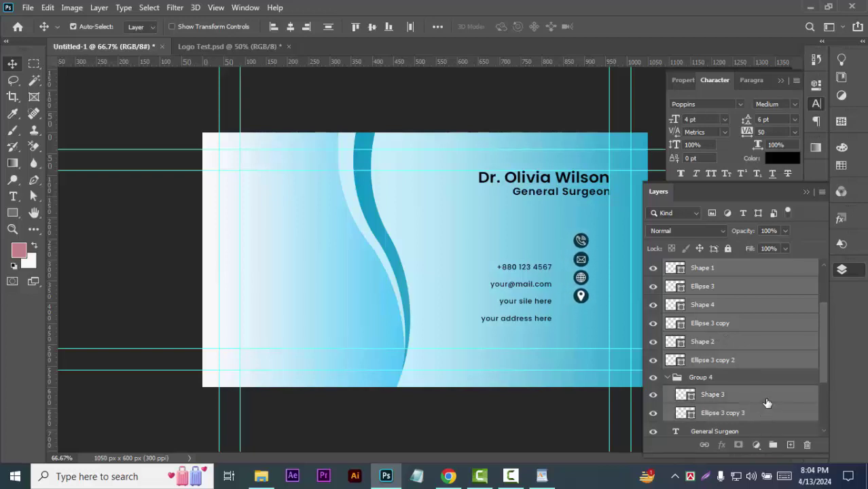
key(shift+Right)
key(shift+Right)
key(shift+Right)
key(shift+Right)
key(Right)
key(Right)
key(Right)
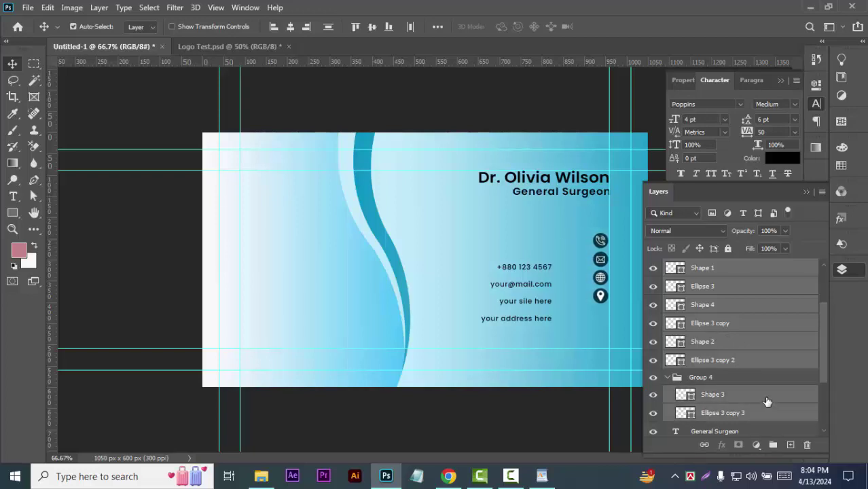
click(744, 390)
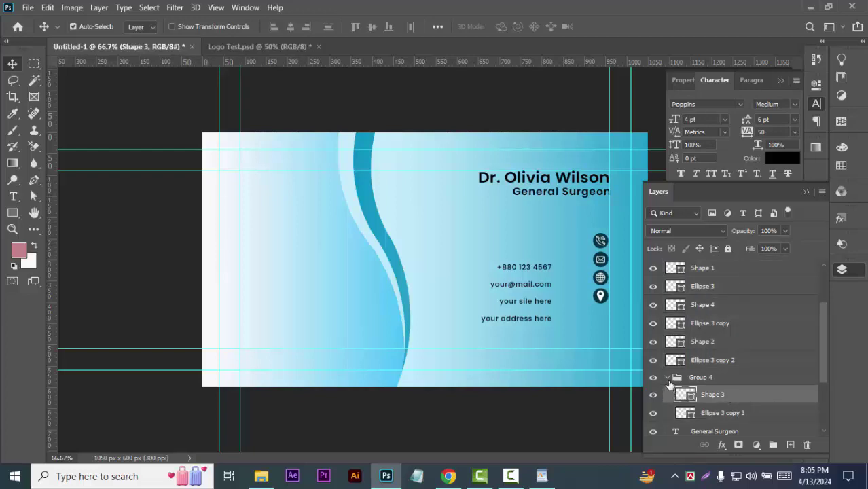
Step: Make the pin icon's circle light cyan (afeaf9) and its pin symbol black (000000)
double_click(690, 415)
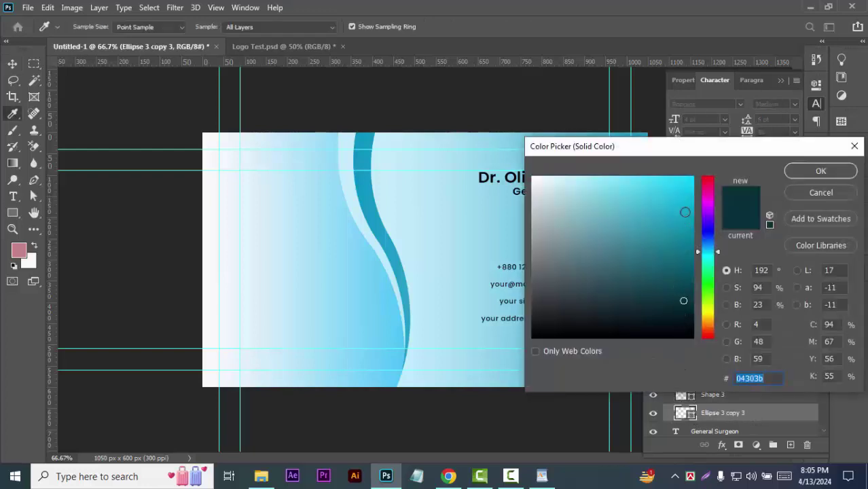
click(589, 187)
click(820, 171)
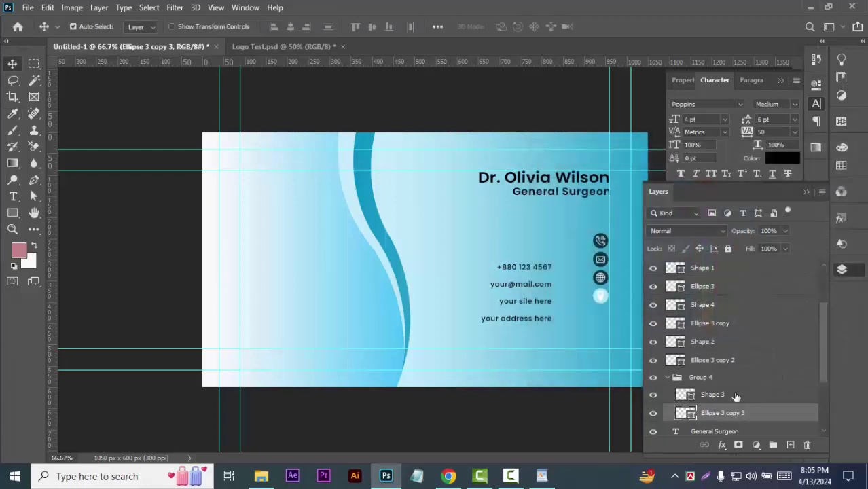
click(736, 396)
double_click(689, 398)
text(000000)
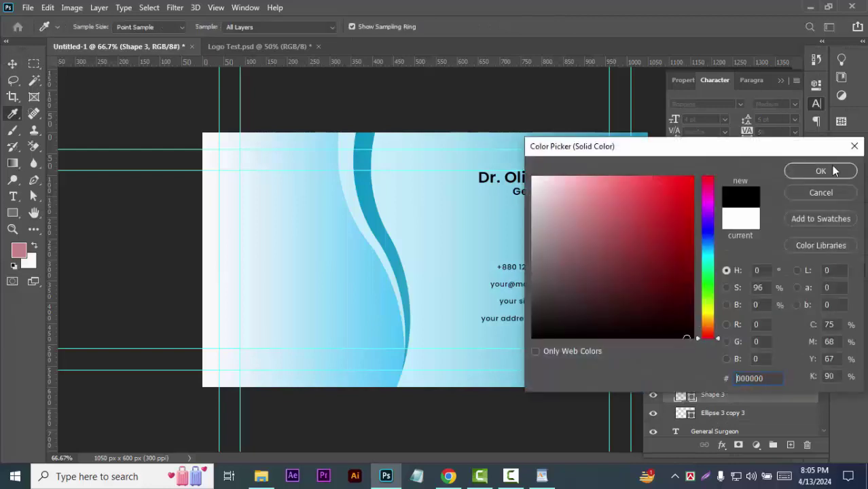
click(821, 171)
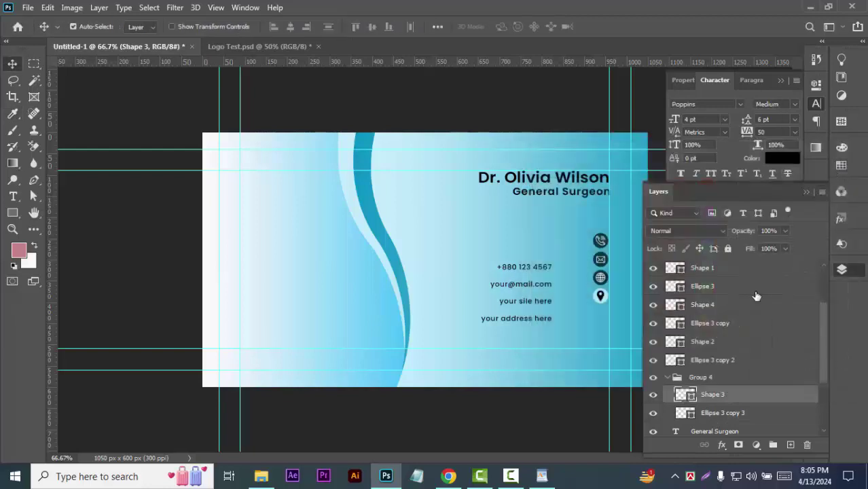
double_click(675, 360)
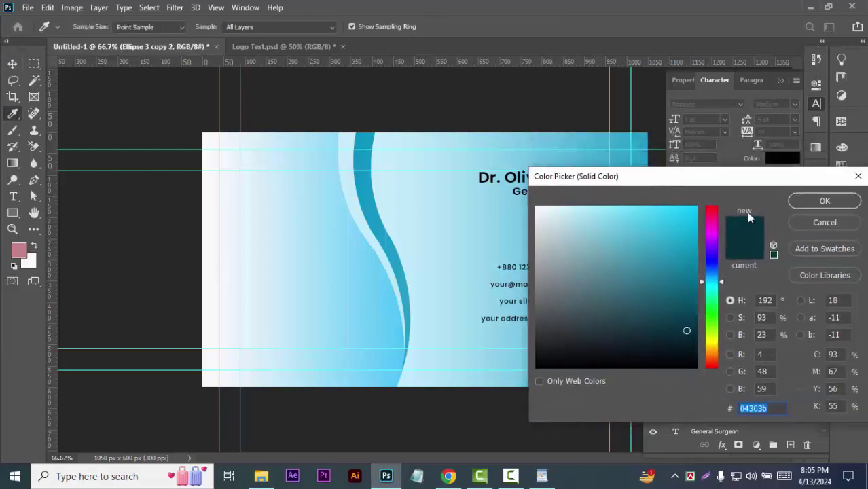
key(Return)
double_click(688, 413)
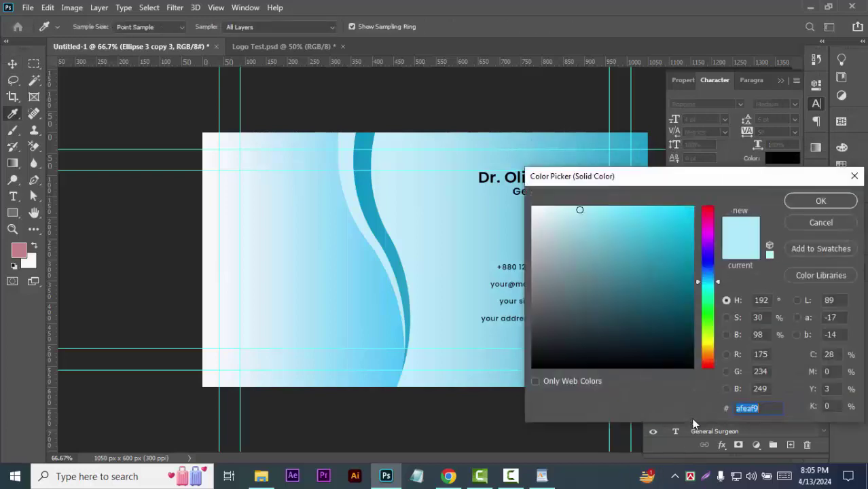
key(Return)
Step: Make the globe icon's circle light cyan and its globe symbol black
double_click(680, 362)
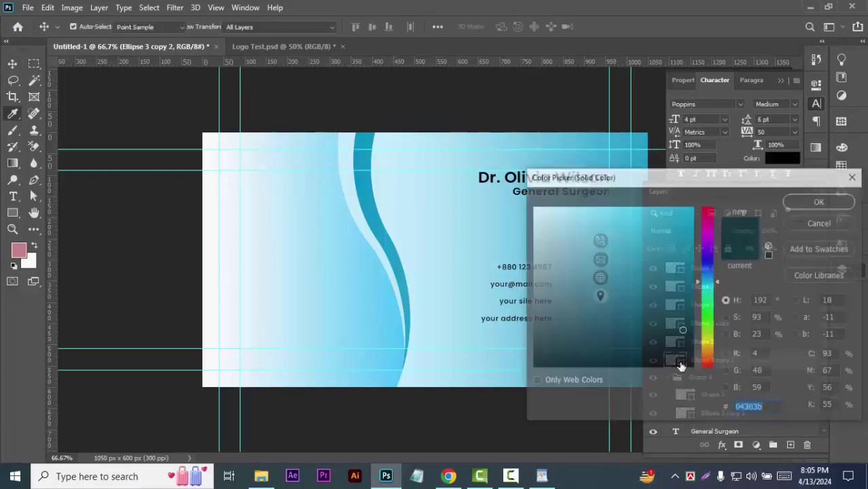
key(ctrl+v)
click(818, 198)
double_click(680, 343)
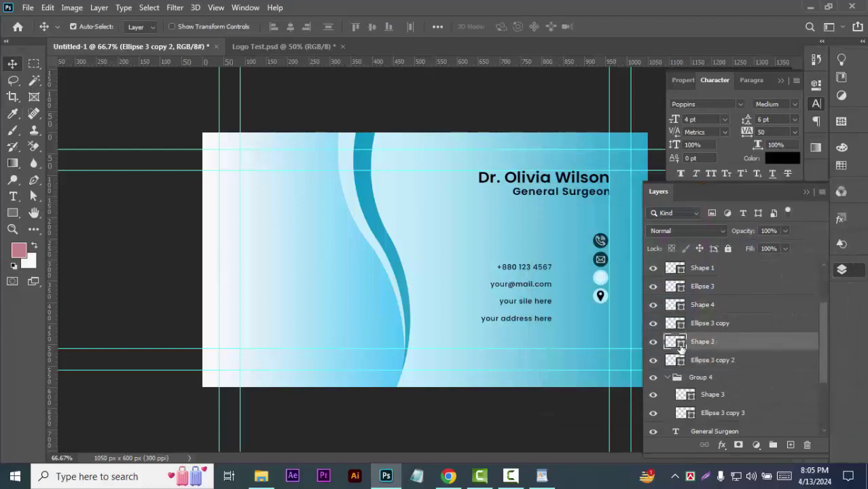
key(ctrl+v)
click(809, 200)
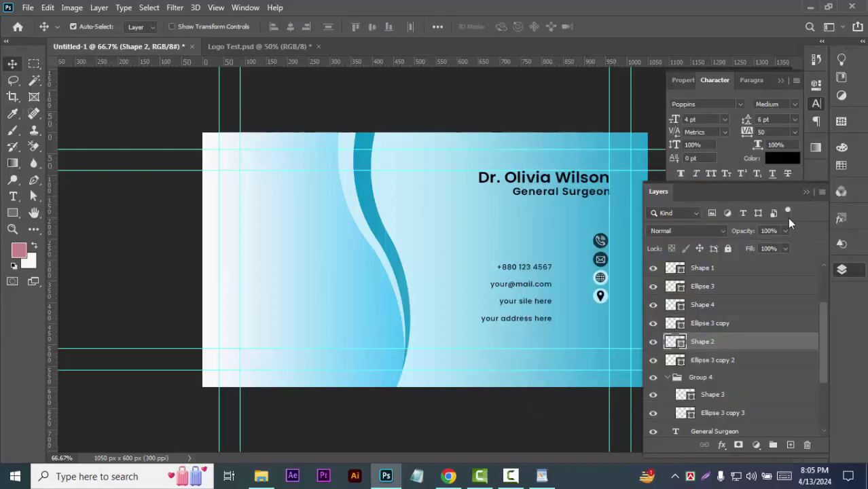
Step: Make the e-mail circle light cyan, the e-mail symbol black, and the phone circle light cyan
double_click(677, 324)
key(ctrl+v)
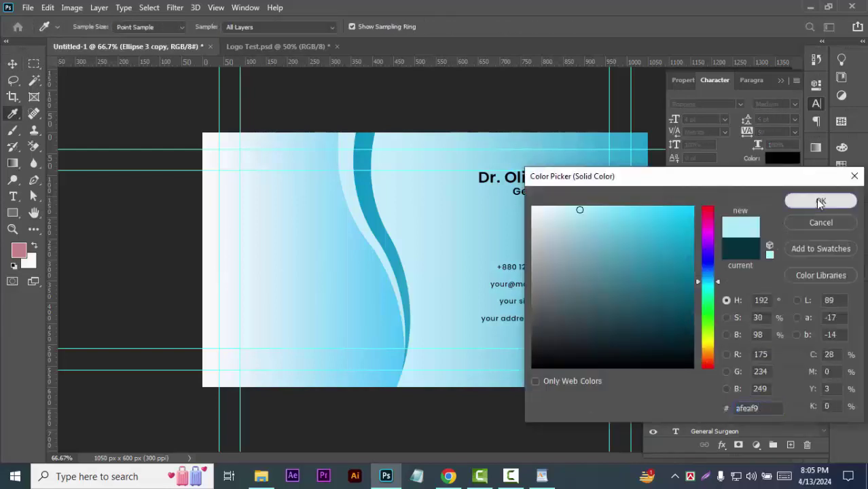
click(819, 200)
double_click(680, 307)
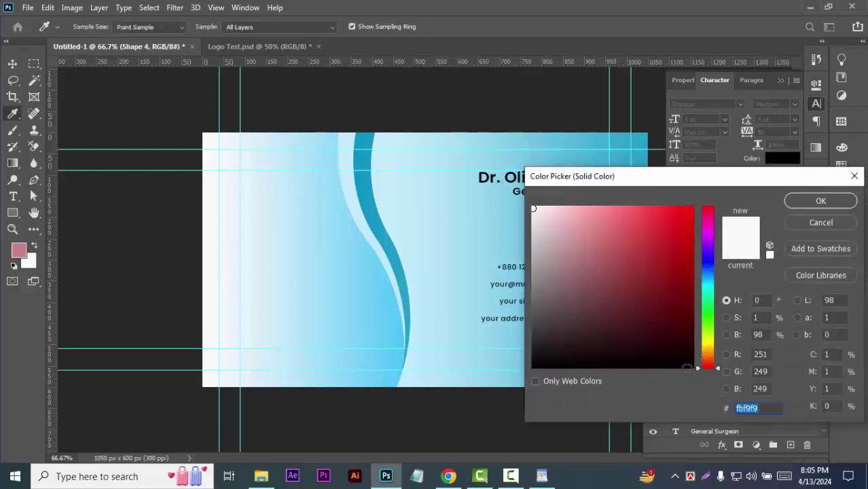
key(ctrl+v)
click(820, 201)
double_click(680, 288)
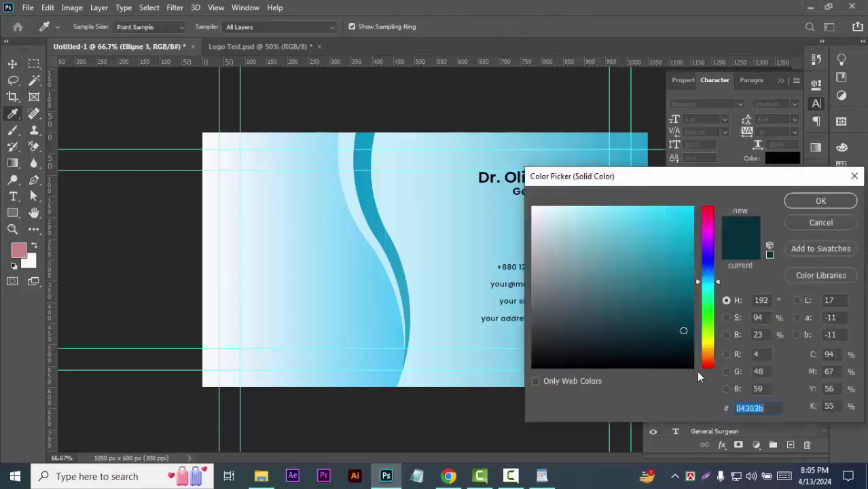
key(ctrl+v)
click(819, 202)
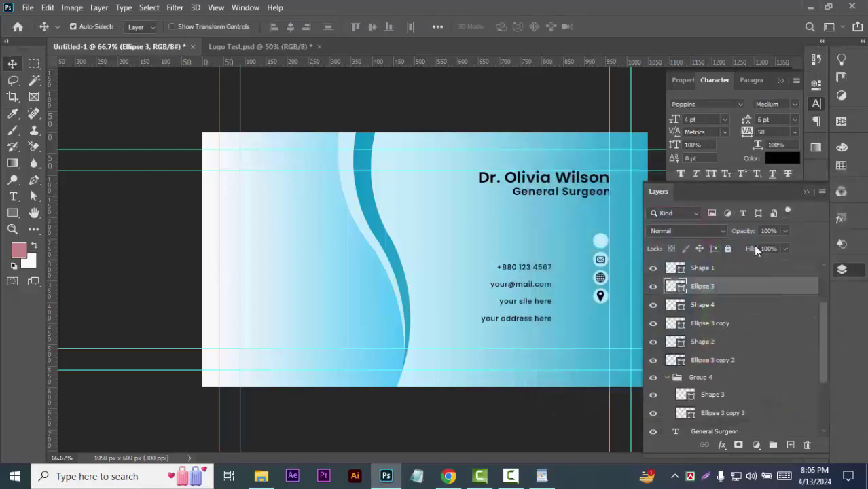
Step: Make the phone symbol black and group it with its circle
double_click(680, 269)
key(ctrl+v)
click(820, 200)
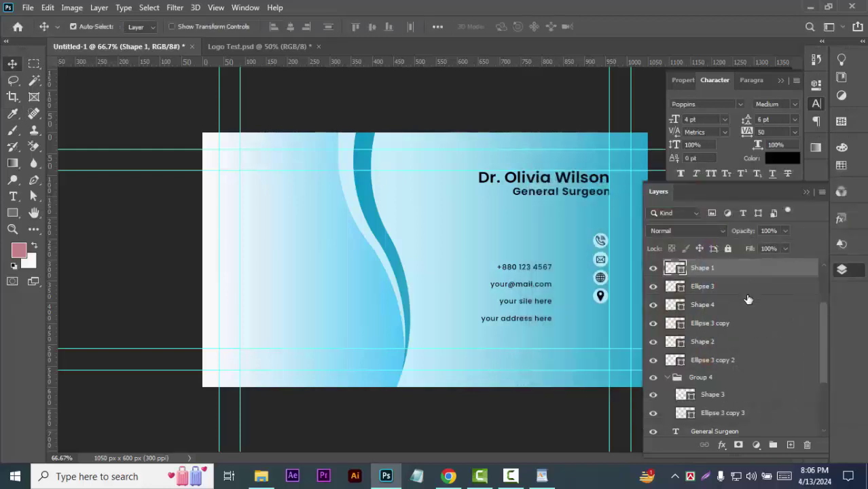
scroll(735, 291, up, 1)
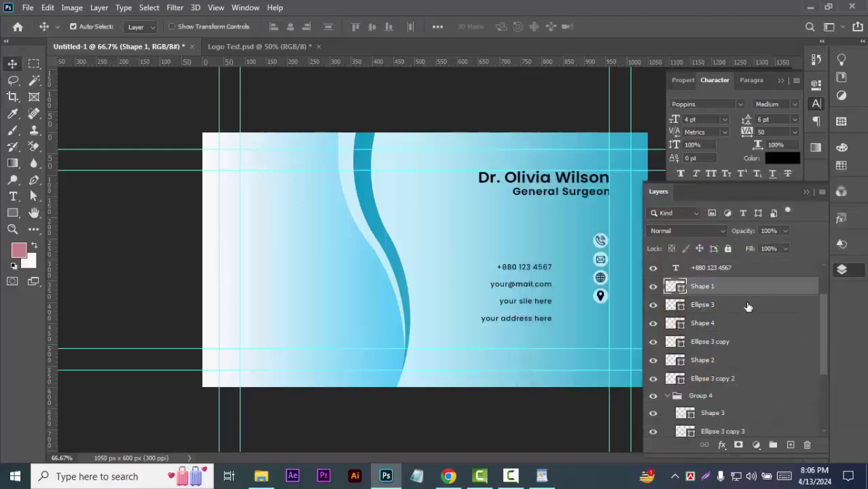
ctrl+click(734, 309)
key(ctrl+g)
Step: Group the e-mail and globe symbols with their circles, then collapse Group 4
click(726, 305)
ctrl+click(742, 320)
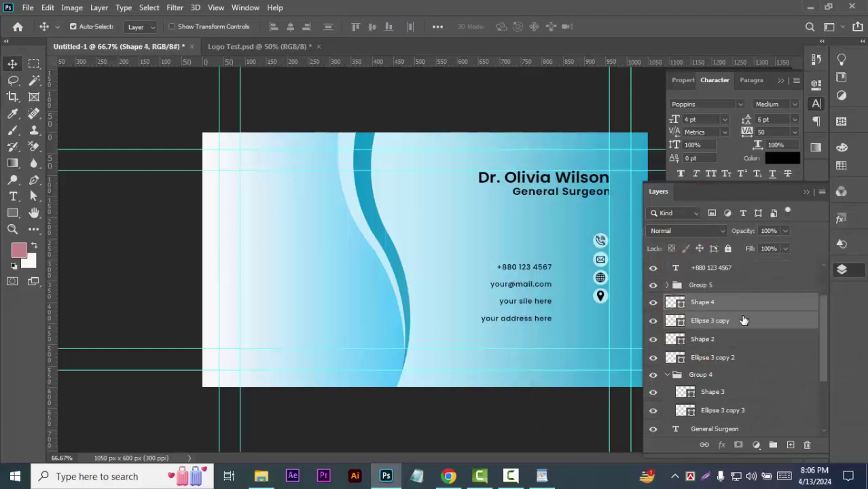
key(ctrl+g)
click(734, 318)
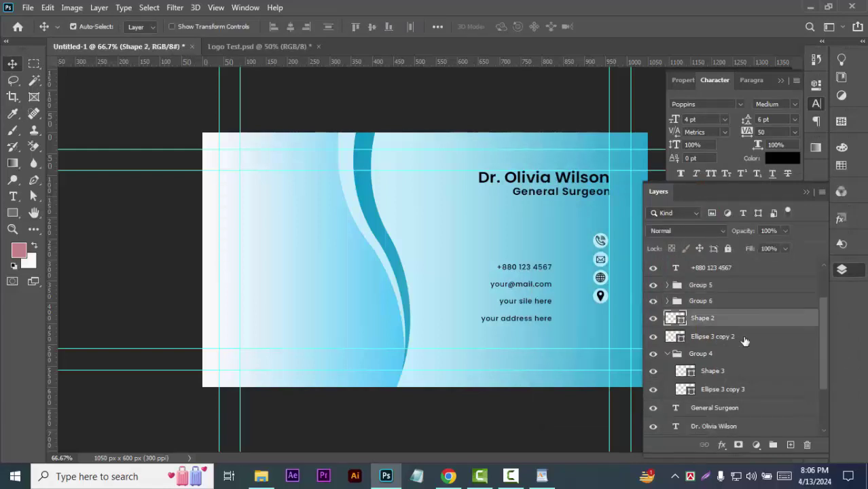
ctrl+click(744, 336)
key(ctrl+g)
click(667, 333)
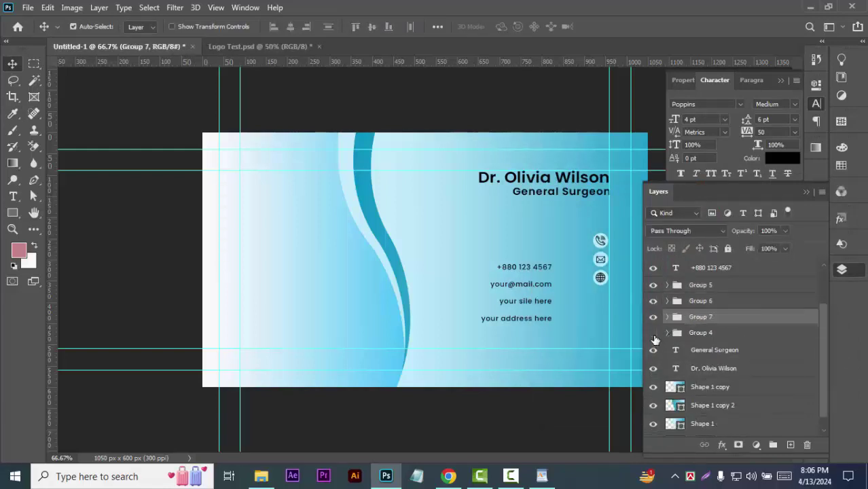
click(548, 272)
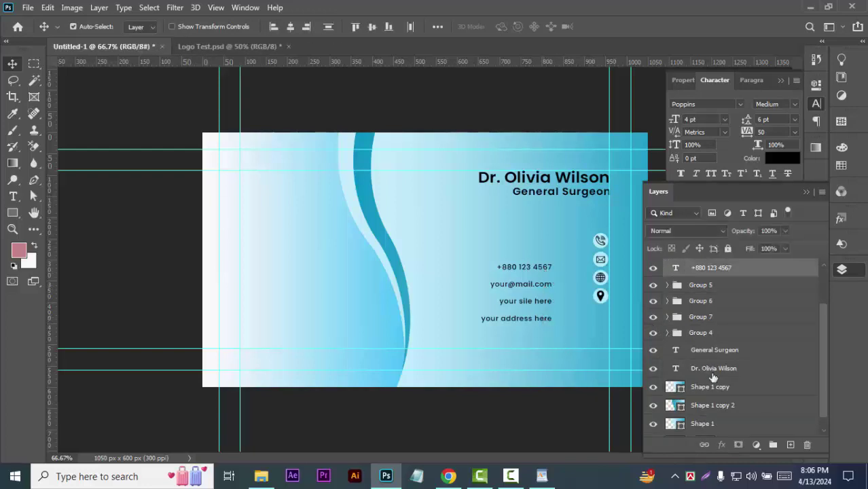
scroll(712, 378, up, 3)
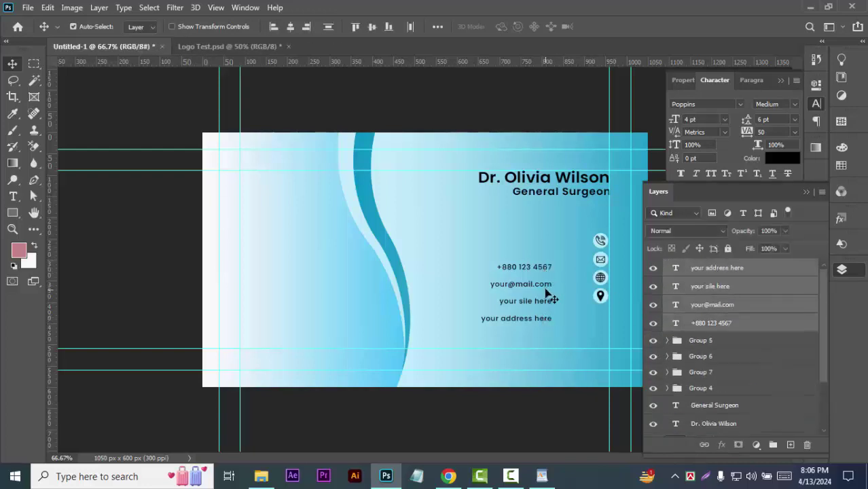
Step: Move the four contact text lines beside the icons and check them zoomed in
drag(545, 285, 580, 261)
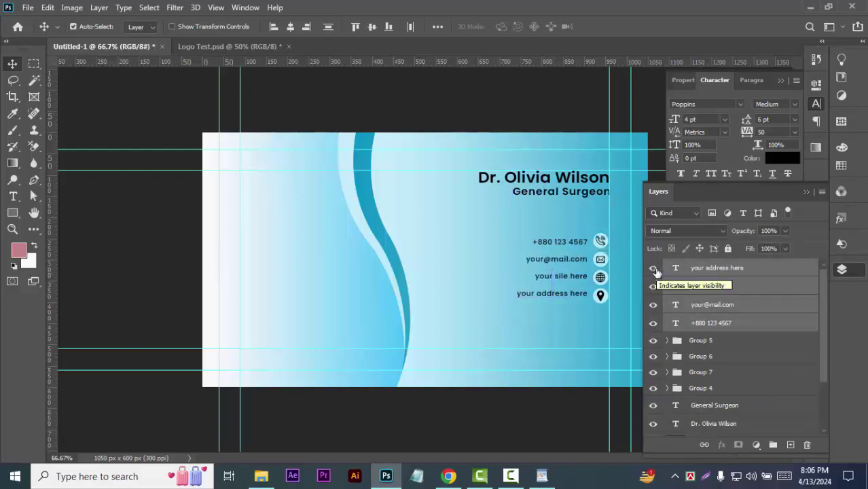
key(ctrl+plus)
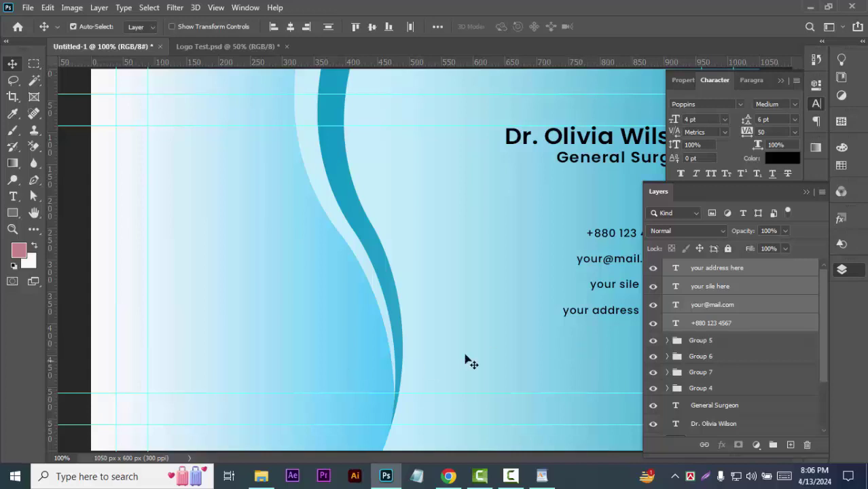
key(ctrl+minus)
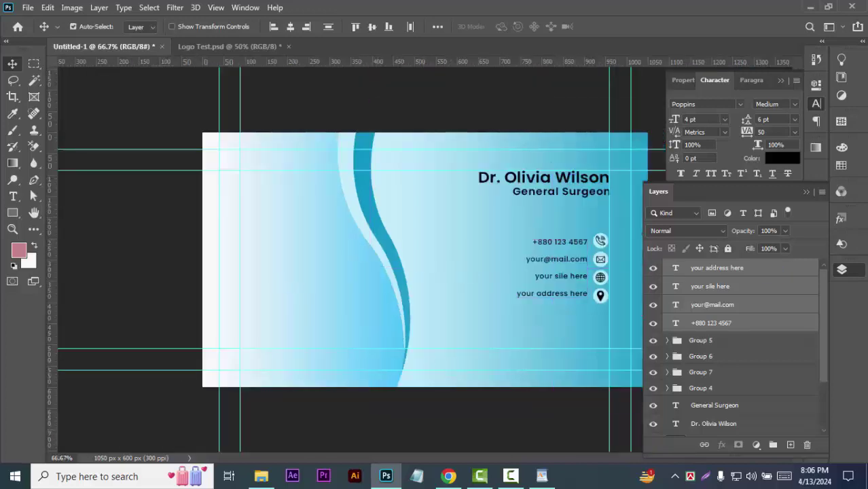
Step: Align the phone, e-mail, website and address lines to a temporary vertical guide, then remove it
drag(51, 289, 588, 329)
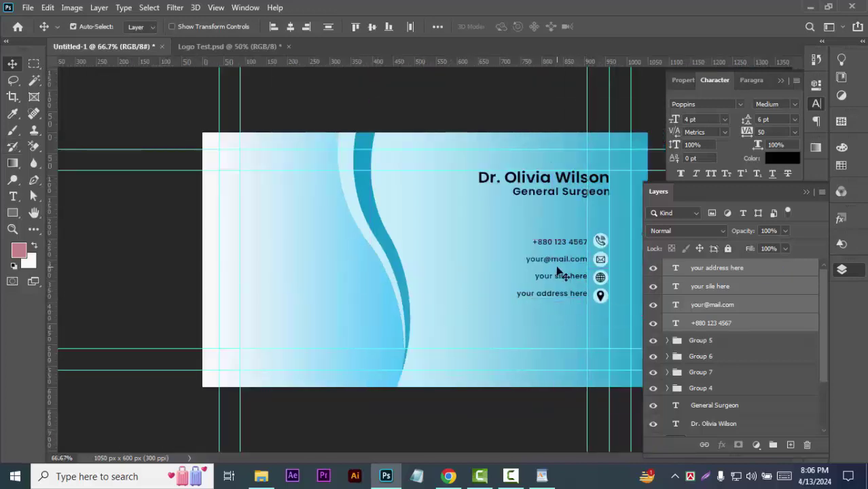
click(737, 346)
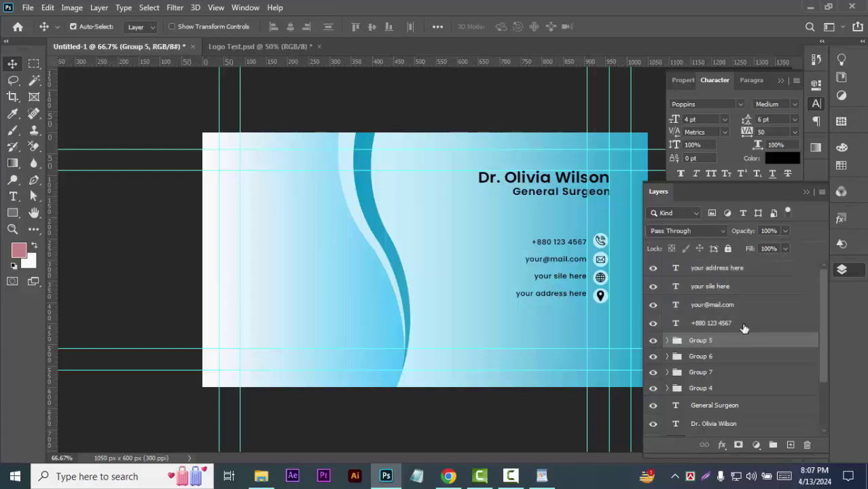
click(739, 324)
click(578, 260)
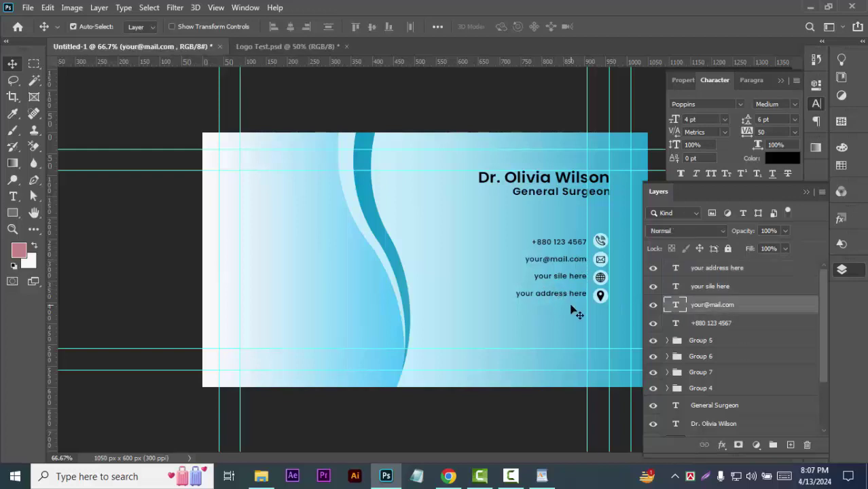
click(577, 280)
click(577, 295)
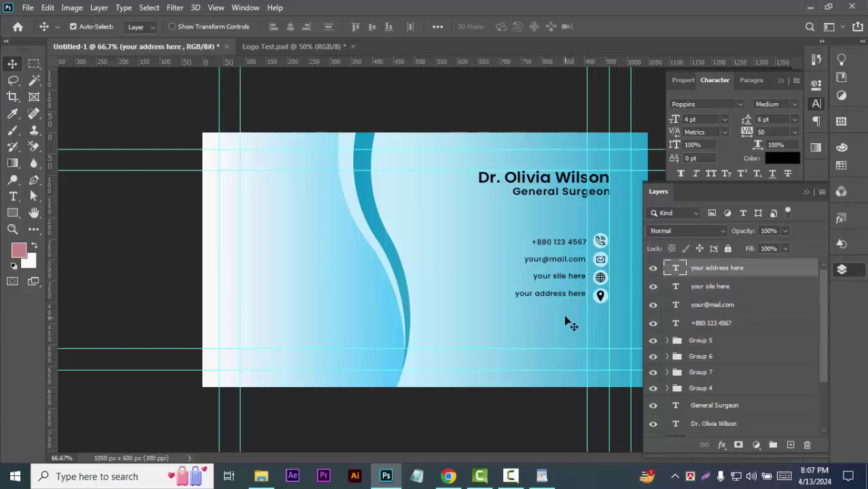
click(577, 245)
drag(587, 108, 30, 251)
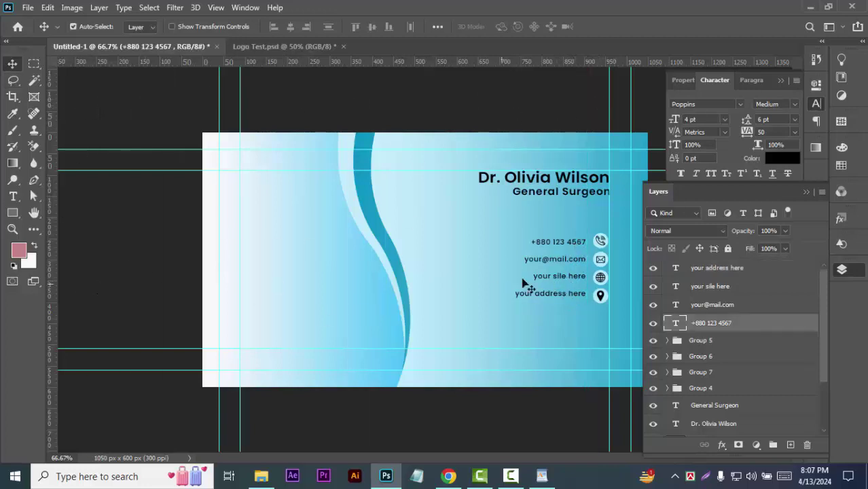
Step: Set the phone, e-mail, website and address lines to SemiBold Italic
click(793, 103)
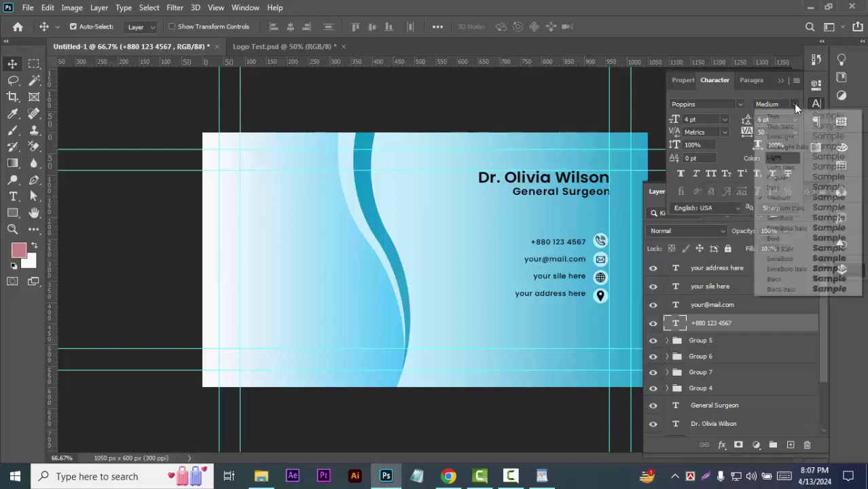
click(778, 214)
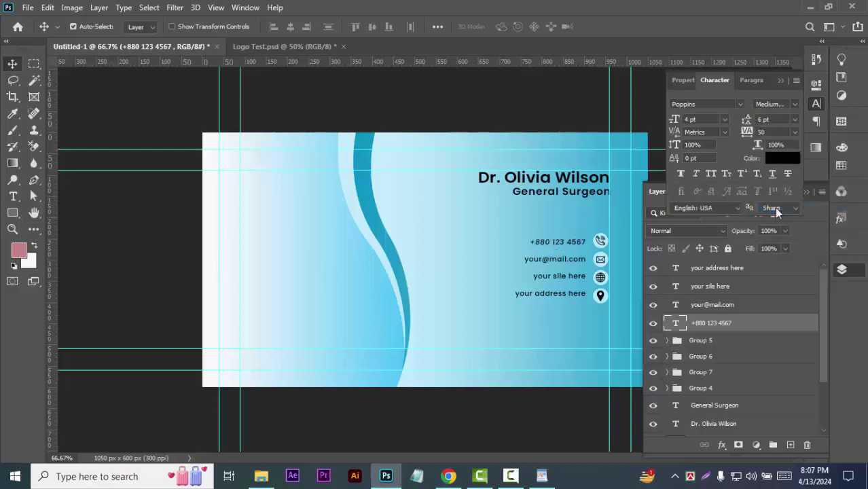
click(794, 104)
click(771, 226)
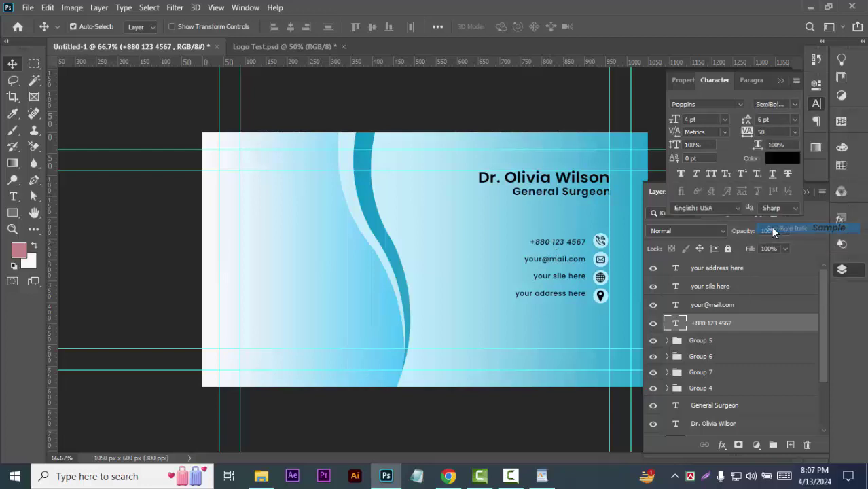
click(719, 306)
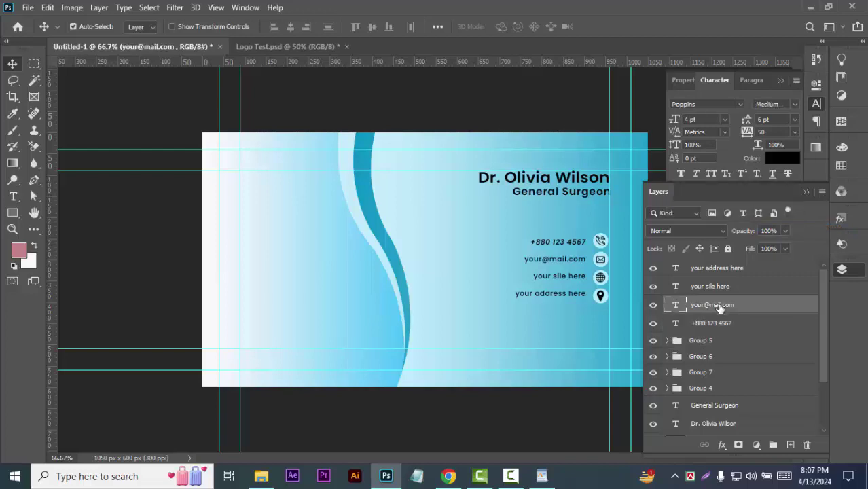
click(793, 104)
click(769, 226)
click(722, 287)
click(792, 103)
click(771, 224)
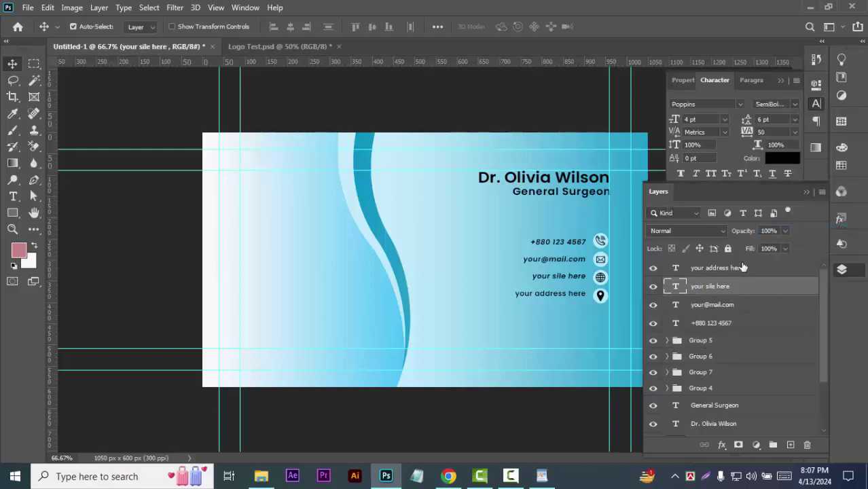
click(743, 268)
click(792, 104)
click(769, 227)
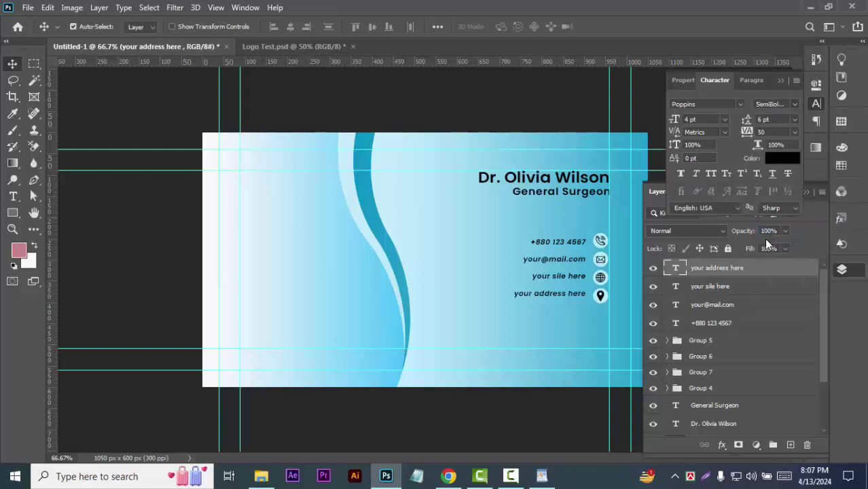
Step: Enlarge all four contact lines from 4 pt to 5 pt
key(Up)
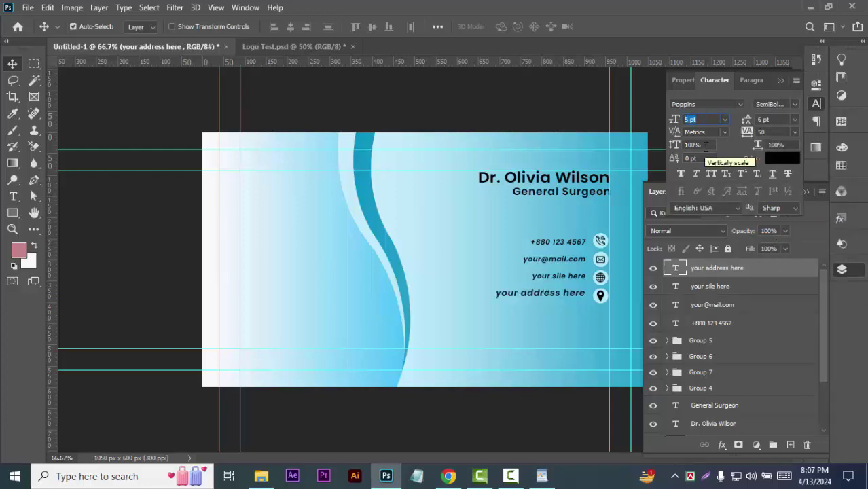
click(713, 286)
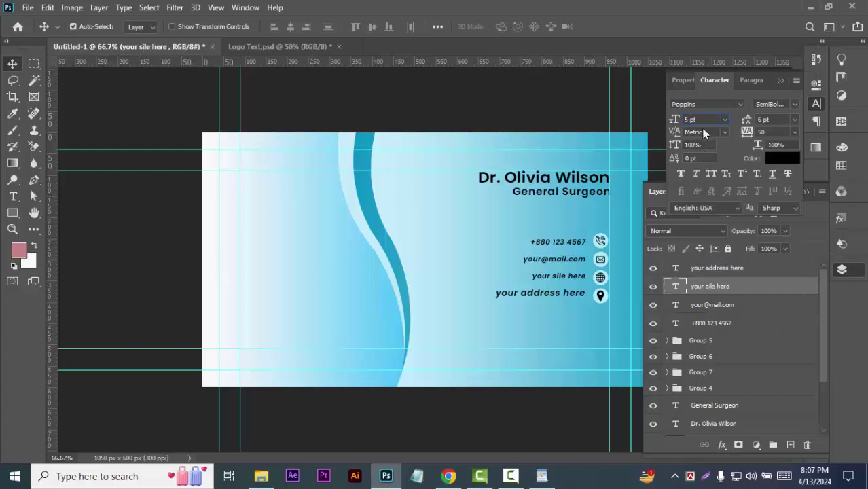
key(Up)
click(709, 305)
key(Up)
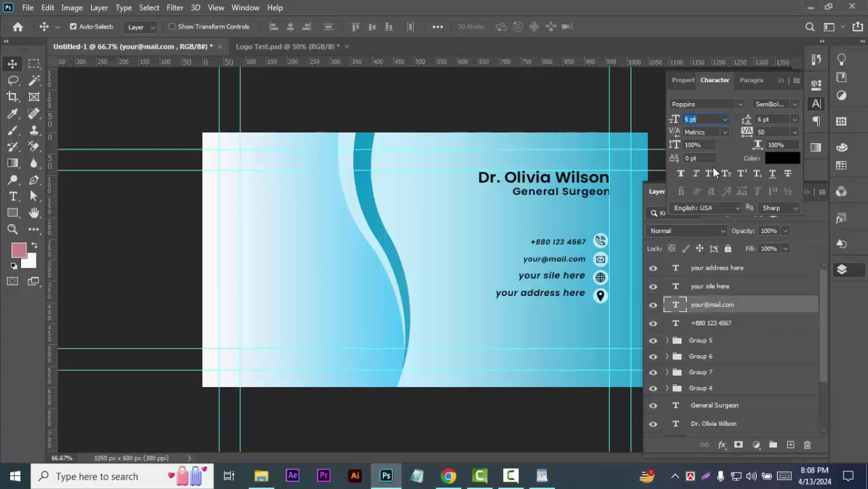
click(711, 323)
click(703, 120)
key(Up)
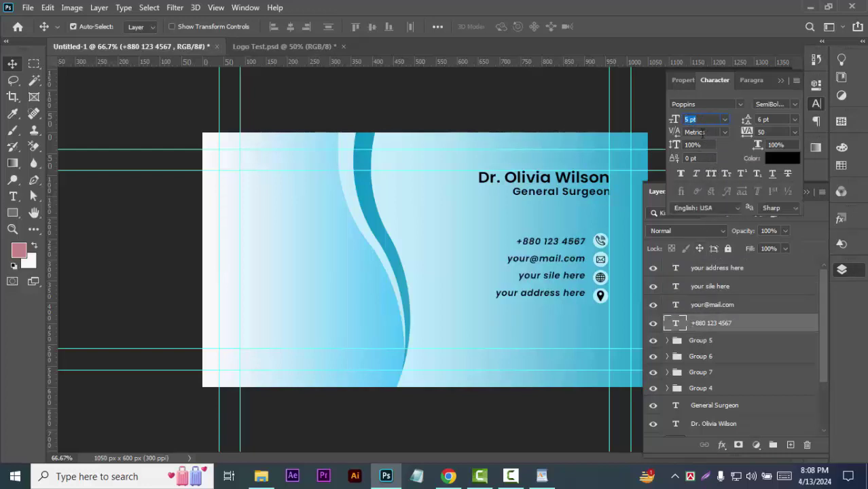
click(97, 99)
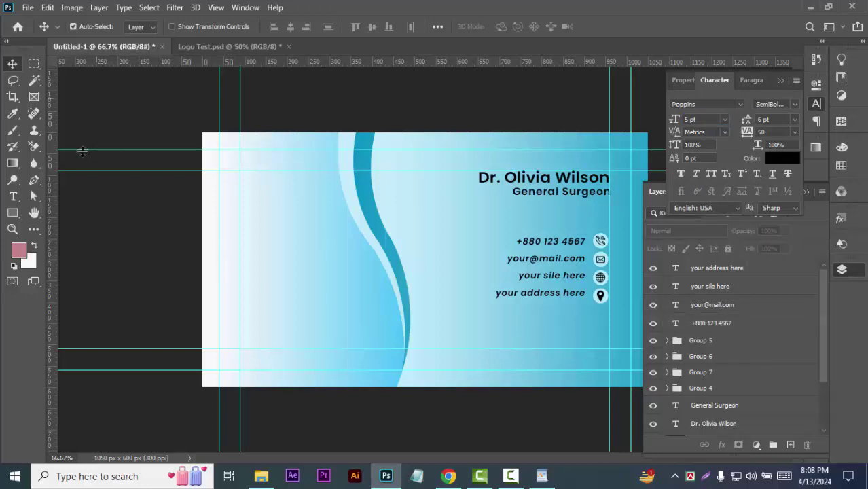
Step: Toggle Gradient Fill 1's visibility and undo an accidental deletion of the layer
click(359, 314)
click(653, 427)
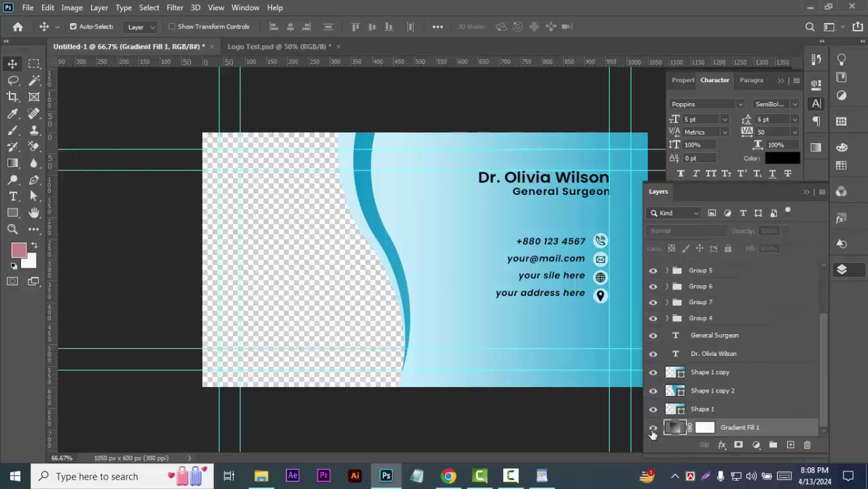
click(653, 427)
drag(672, 428, 807, 448)
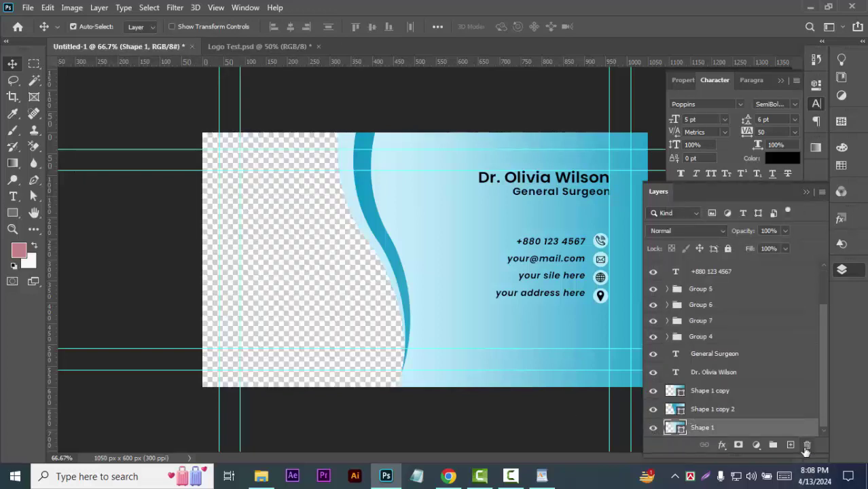
key(ctrl+z)
Step: Delete Gradient Fill 1's layer mask, review its gradient settings, and show the new fill layer list
click(704, 427)
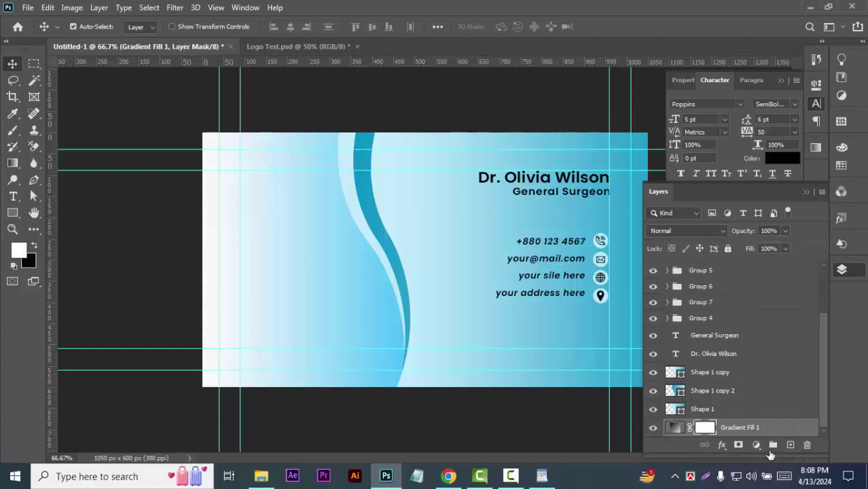
click(807, 445)
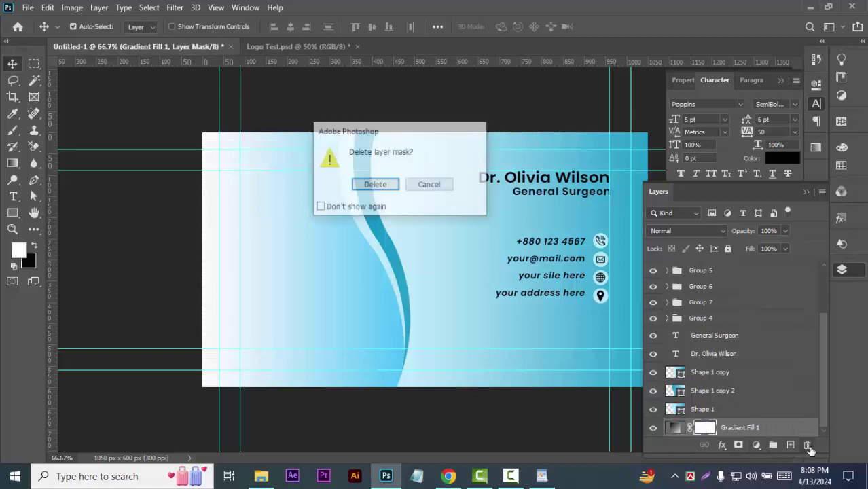
click(380, 186)
double_click(675, 430)
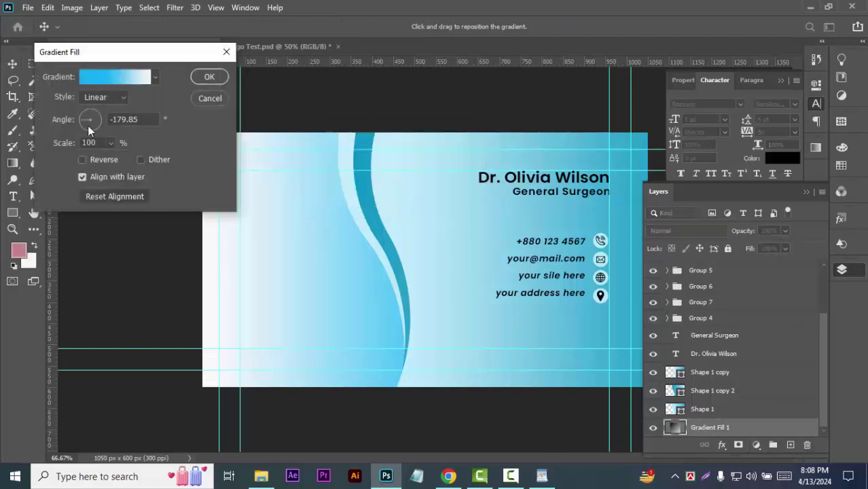
click(209, 98)
right_click(701, 428)
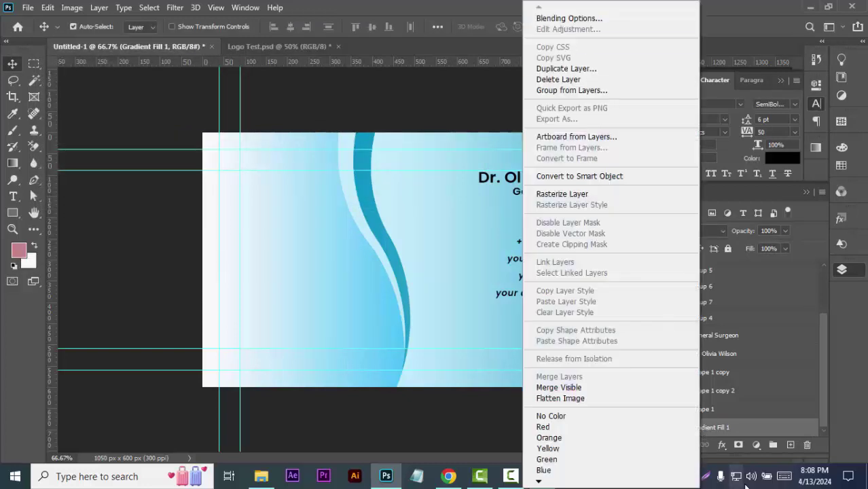
click(756, 447)
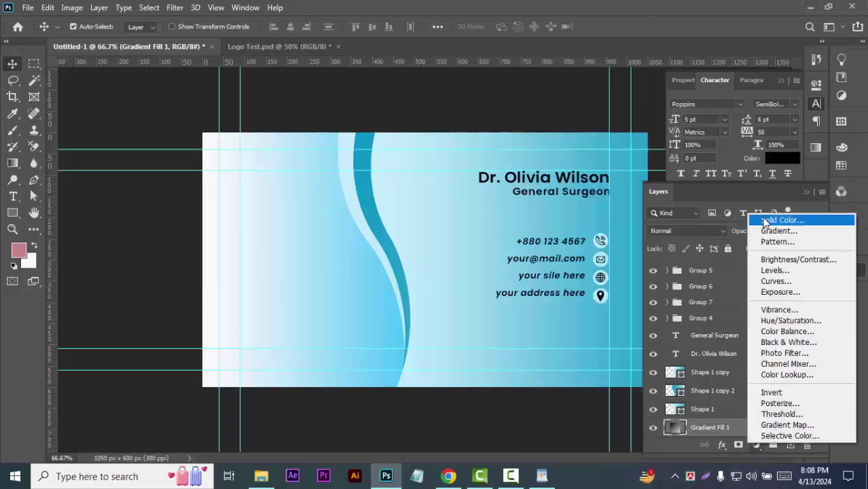
Step: Add a Solid Color fill layer in light cyan
click(766, 221)
click(709, 281)
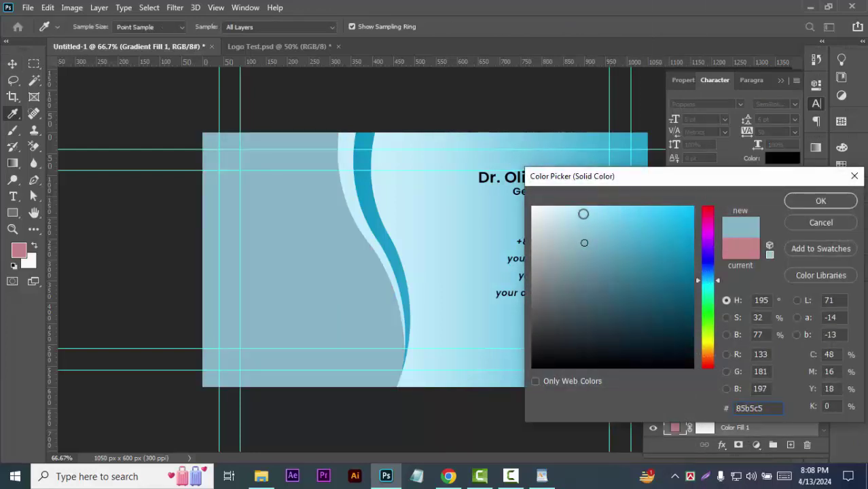
click(575, 209)
mouse_move(586, 209)
mouse_down()
mouse_move(619, 209)
mouse_move(618, 262)
mouse_move(606, 213)
mouse_move(623, 213)
mouse_up()
click(821, 201)
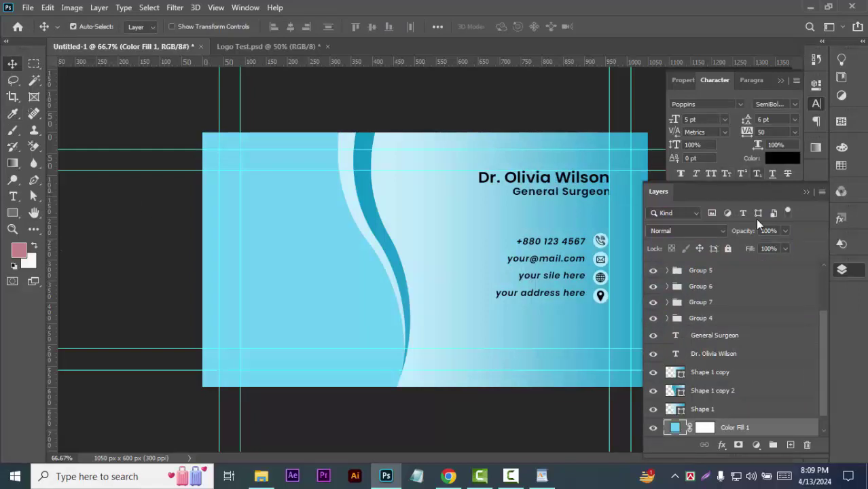
Step: Delete the Gradient Fill 1 layer and remove Color Fill 1's layer mask
scroll(763, 350, down, 1)
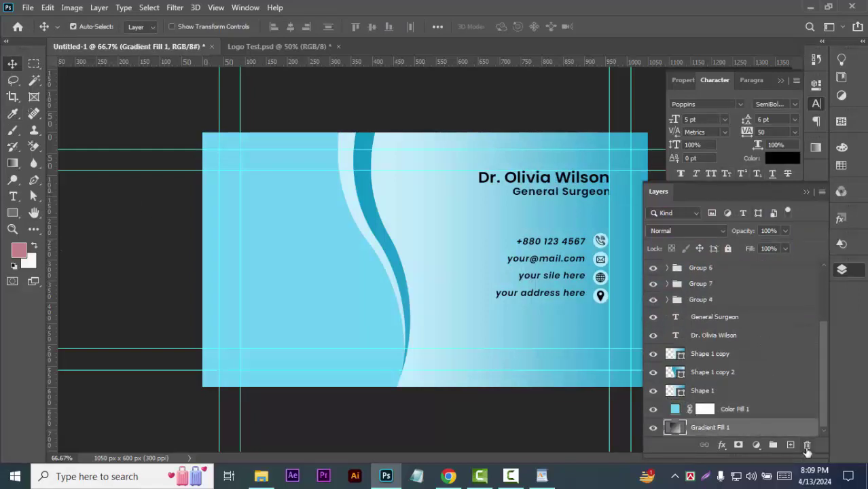
drag(764, 432, 807, 445)
click(707, 430)
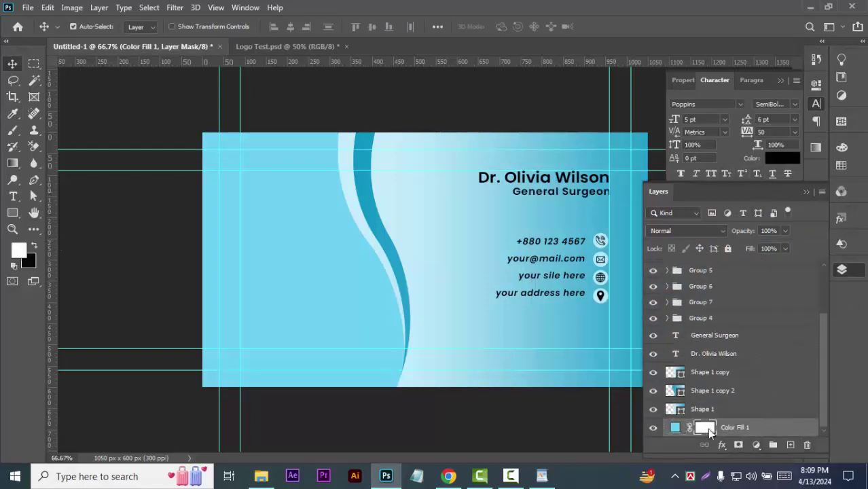
right_click(707, 428)
click(737, 315)
right_click(714, 429)
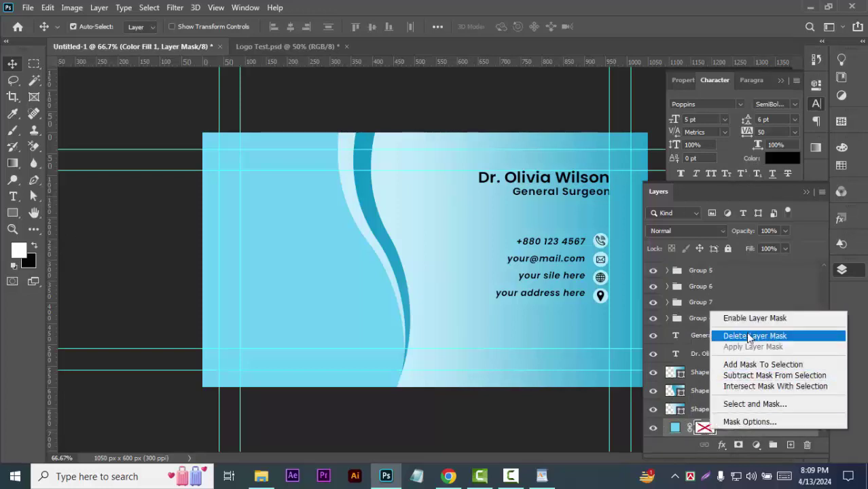
click(747, 334)
right_click(677, 432)
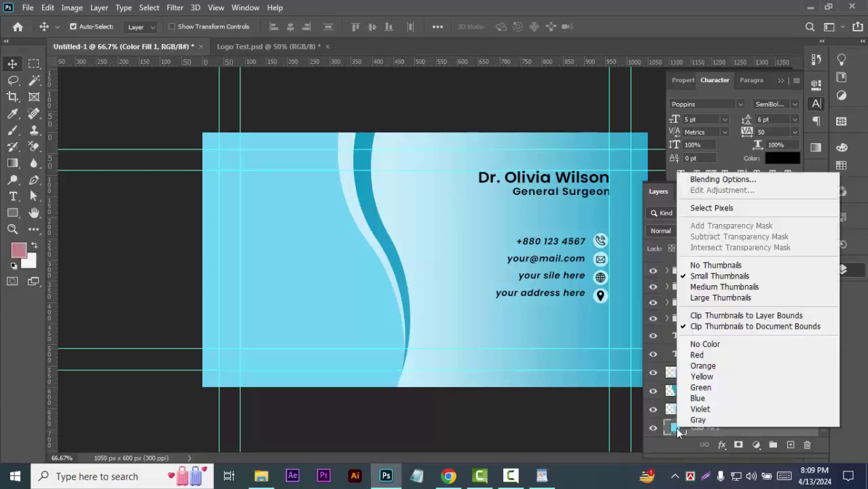
click(677, 433)
Step: Recolour the Color Fill 1 background to pale blue #bfebf9
double_click(675, 428)
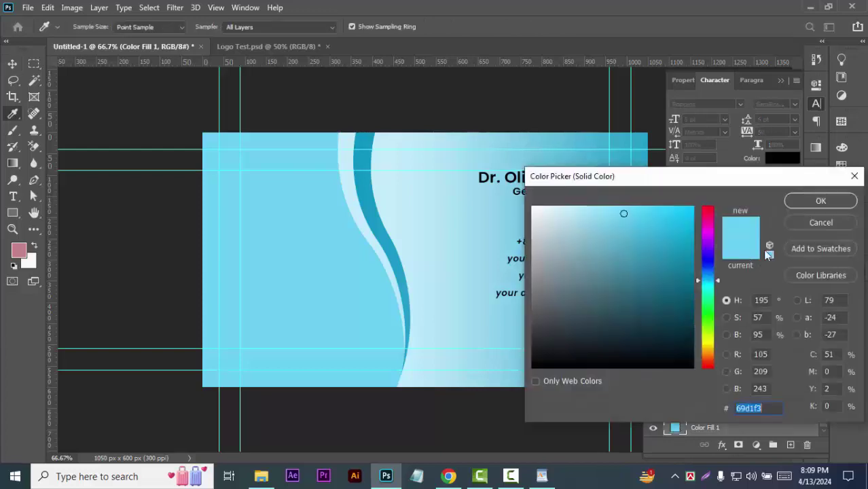
click(554, 210)
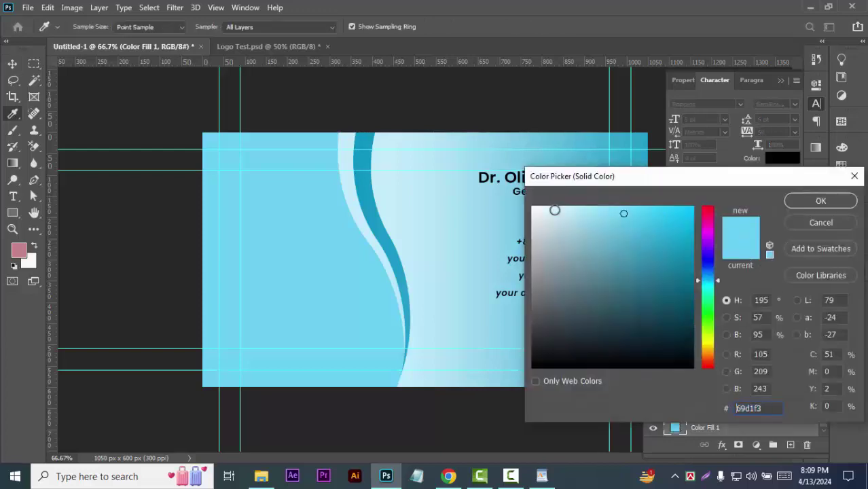
drag(557, 210, 570, 210)
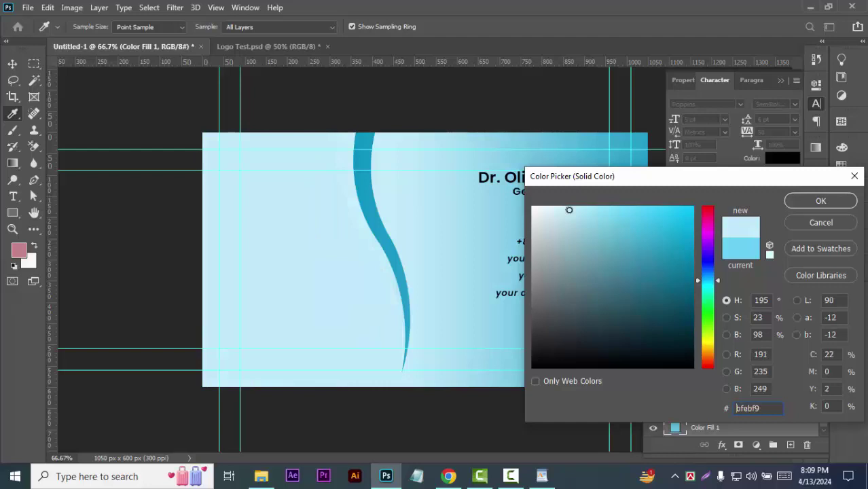
click(833, 203)
key(v)
click(365, 185)
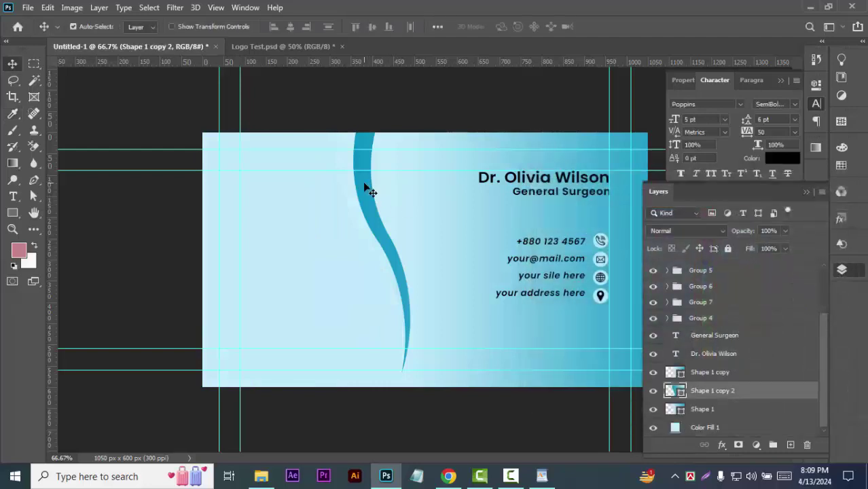
Step: Fade the dark blue curve to 54% opacity and review Shape 1's gradient settings
click(785, 231)
drag(786, 245, 759, 247)
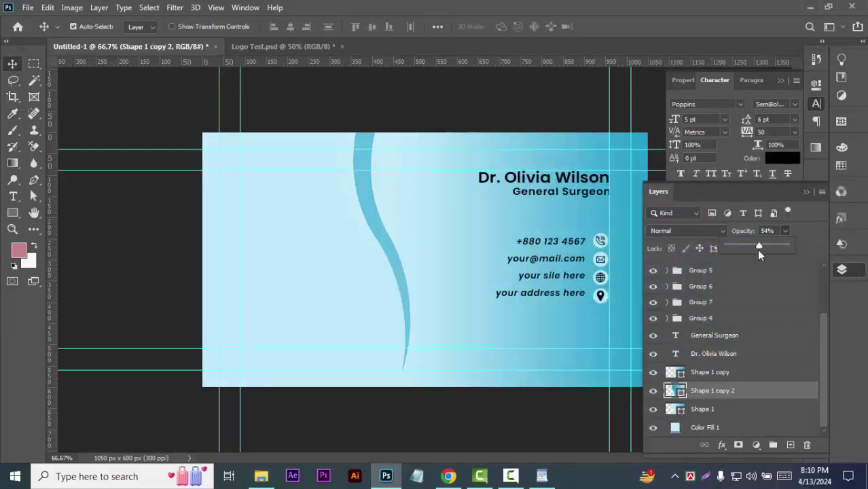
click(722, 411)
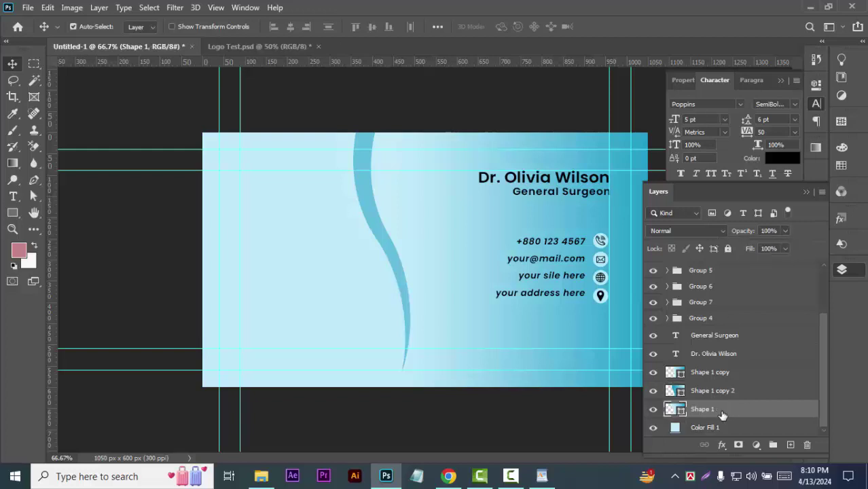
double_click(675, 409)
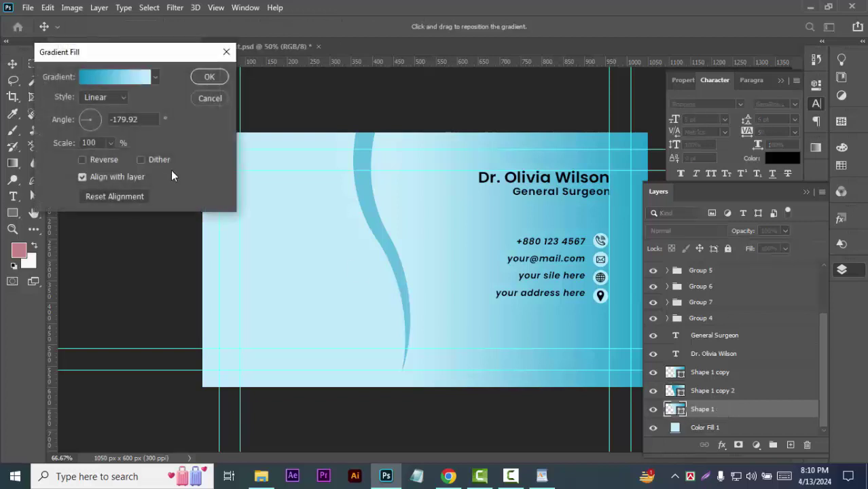
click(199, 101)
Step: Tint the background to cyan #a9e7fb and fade Shape 1 copy 2 to 39% opacity
click(259, 261)
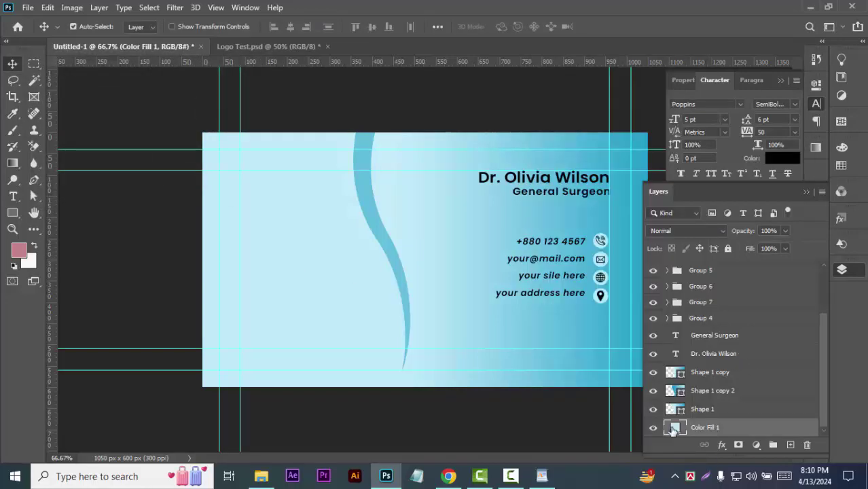
double_click(675, 428)
drag(570, 209, 586, 209)
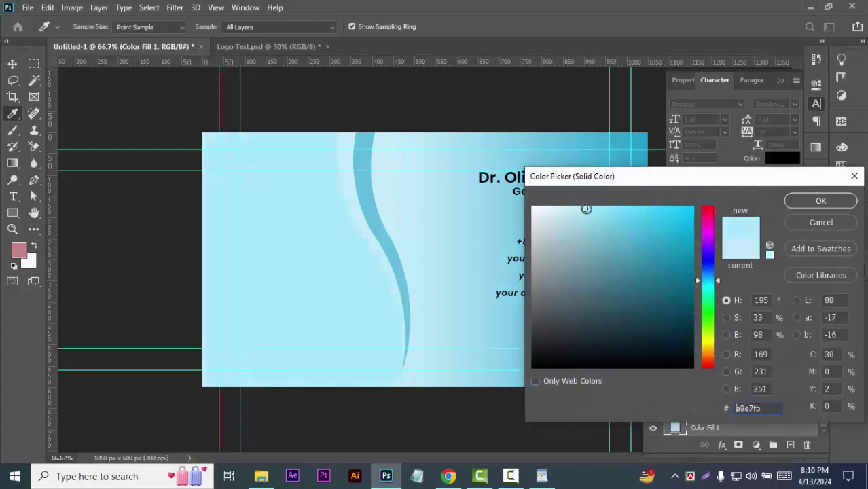
click(800, 207)
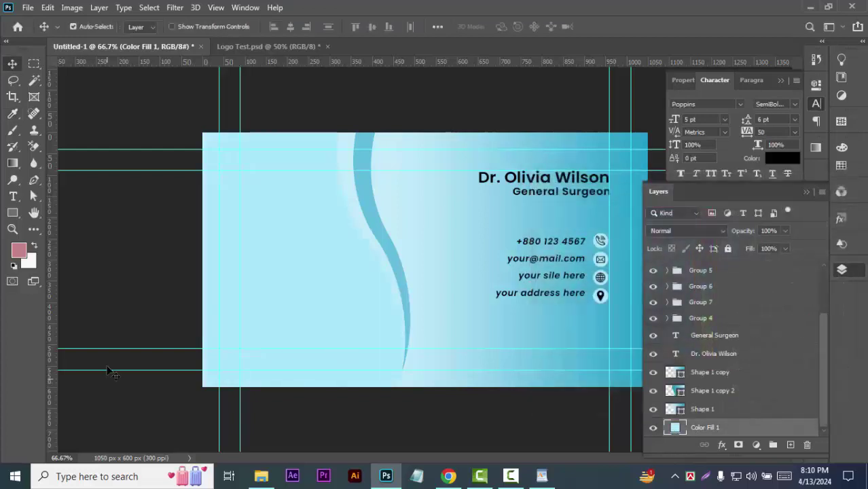
click(370, 215)
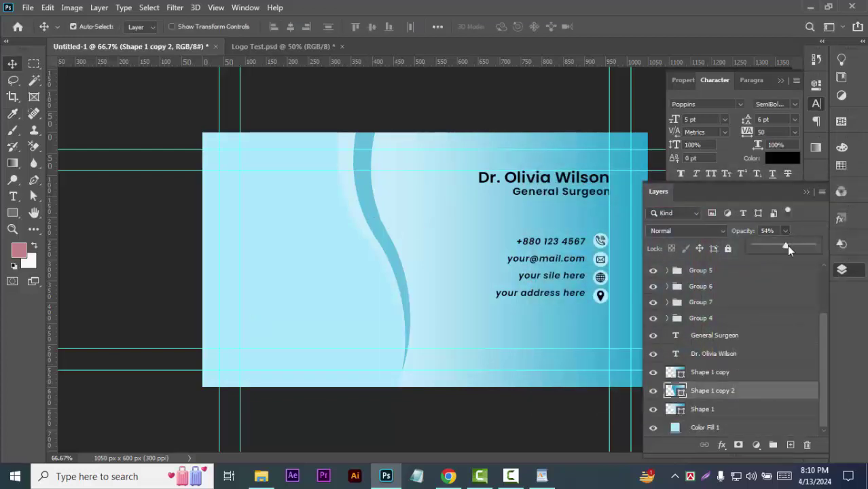
drag(787, 246, 777, 246)
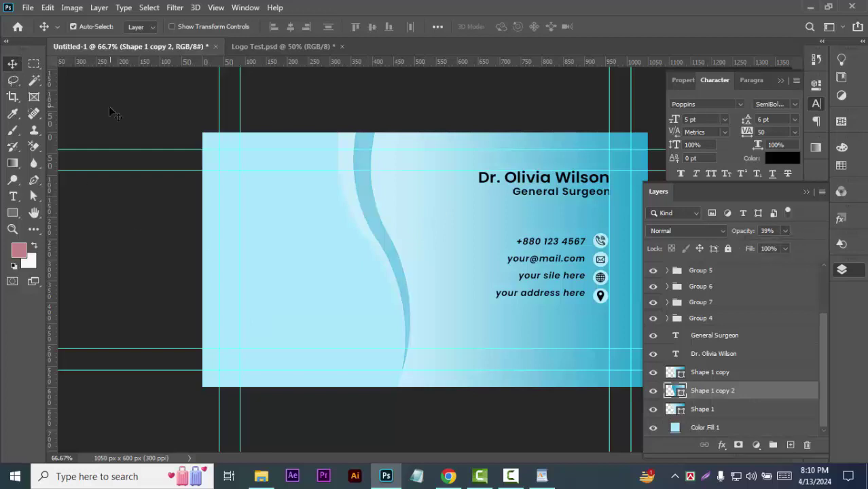
click(463, 404)
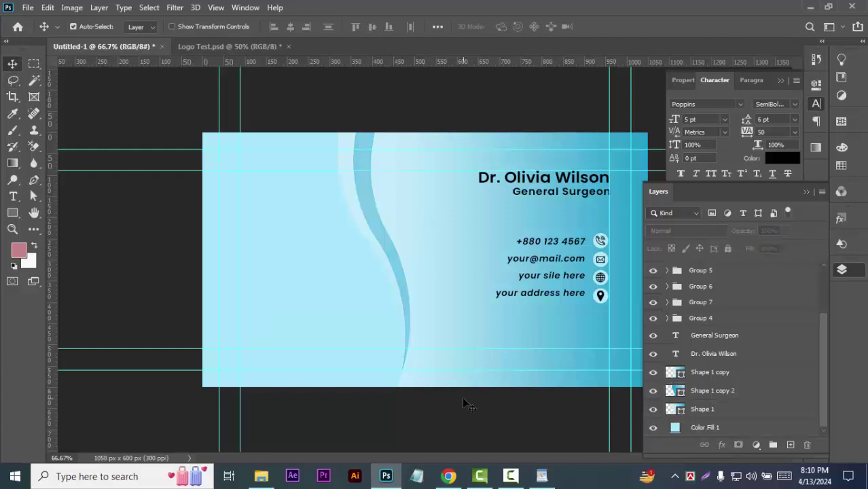
right_click(12, 213)
Step: Draw a 246 px circle with the Ellipse Tool on the card's left side
click(61, 238)
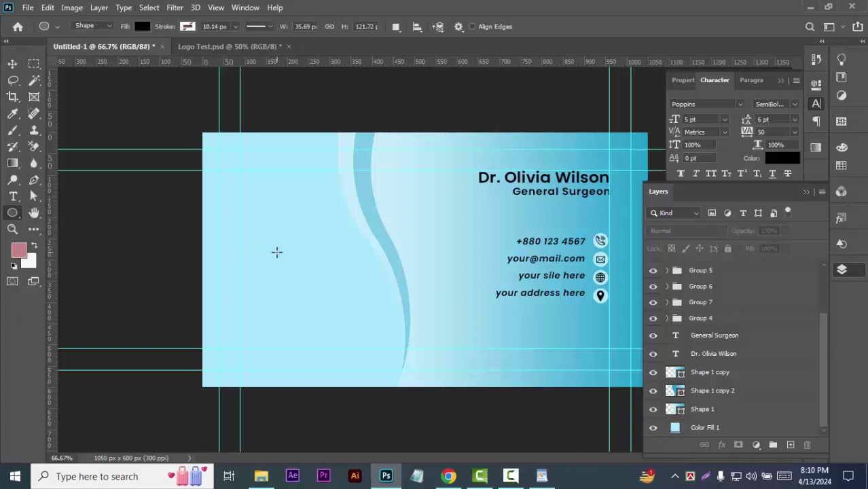
scroll(748, 340, up, 2)
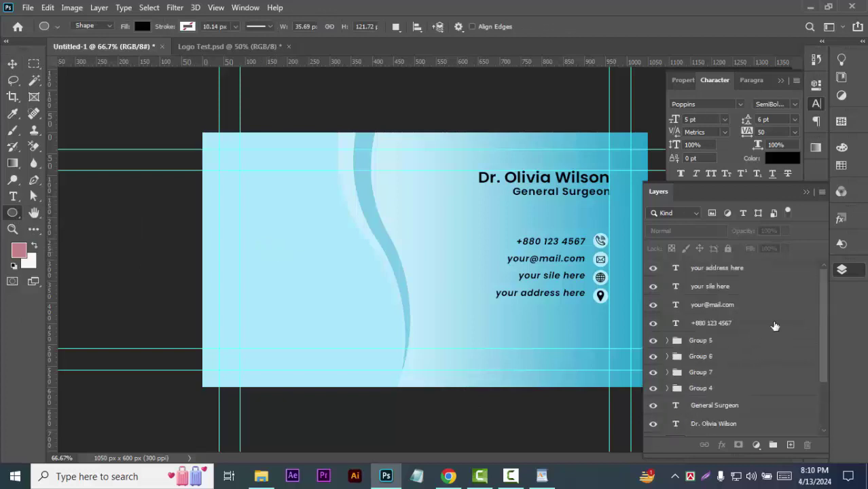
click(788, 275)
key(v)
click(132, 282)
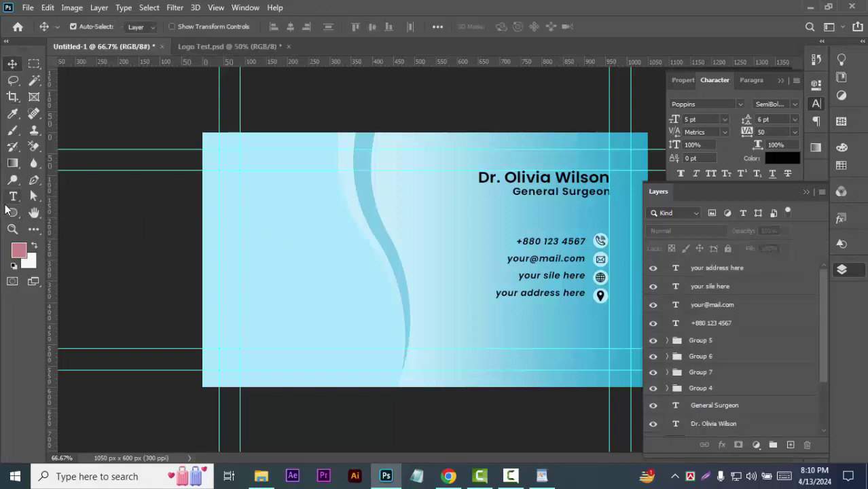
click(6, 210)
drag(260, 245, 311, 299)
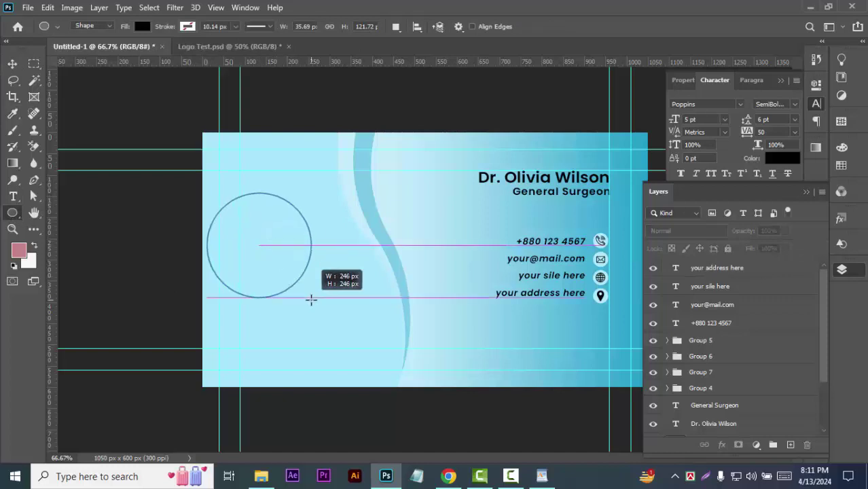
click(12, 63)
mouse_move(254, 251)
mouse_down()
mouse_move(296, 276)
mouse_move(307, 246)
mouse_up()
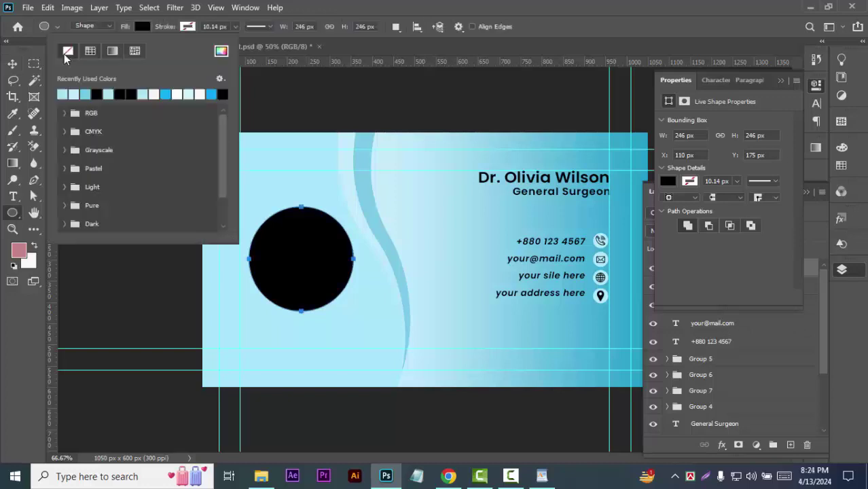
Step: Give the Ellipse 4 circle no fill, a bright blue outline and 27% opacity
click(67, 51)
click(188, 27)
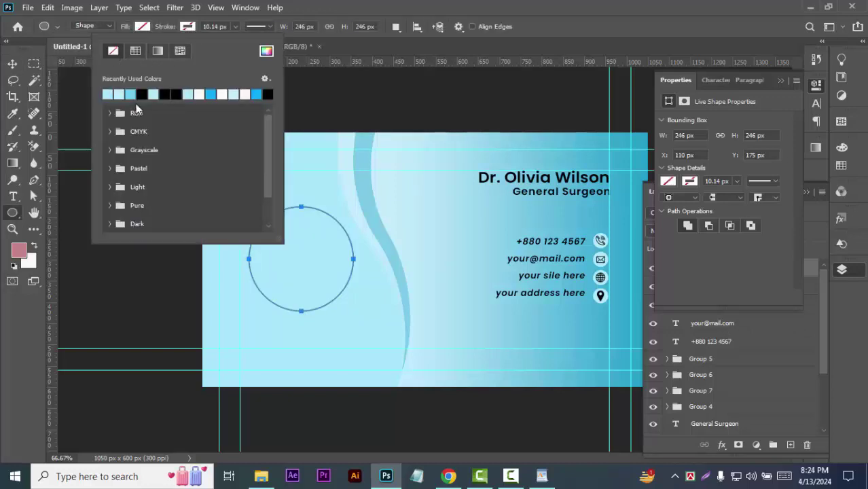
click(210, 93)
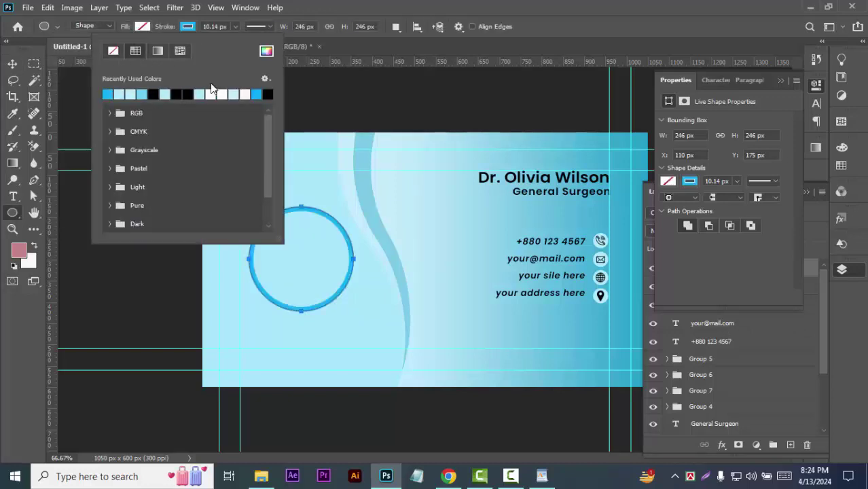
click(13, 63)
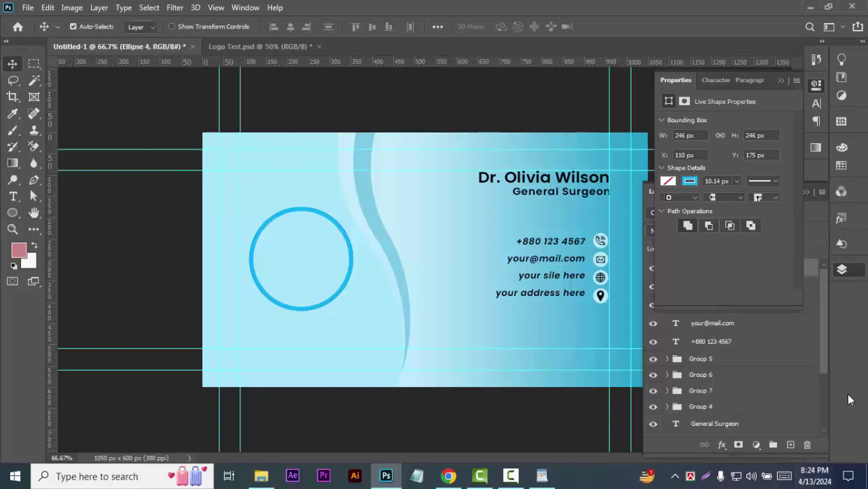
click(809, 360)
click(725, 273)
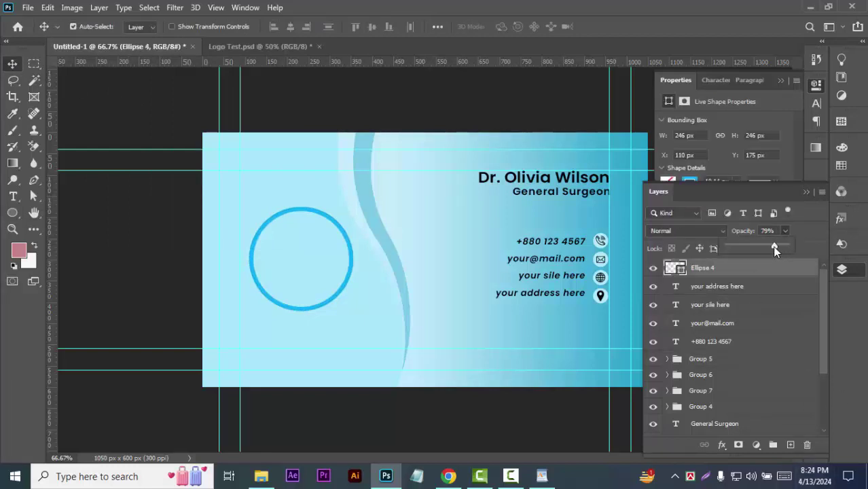
drag(774, 247, 743, 250)
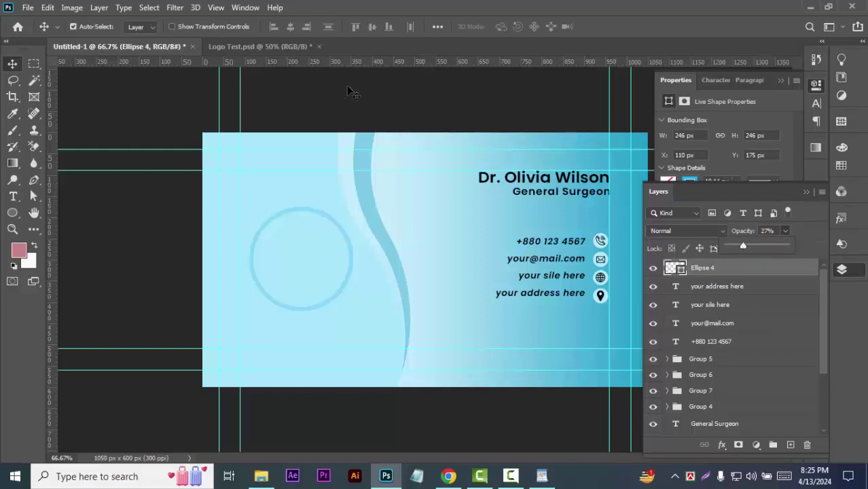
Step: Enlarge the circle to about 120%, nudge it slightly left, then return to Logo Test.psd
click(272, 229)
scroll(730, 269, up, 3)
scroll(746, 271, up, 2)
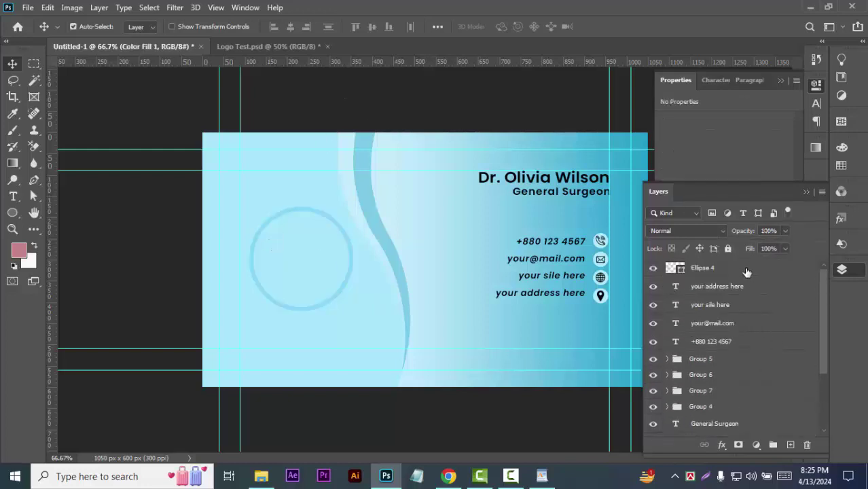
click(746, 271)
key(ctrl+t)
mouse_move(355, 312)
mouse_down()
mouse_move(375, 332)
mouse_move(345, 309)
mouse_up()
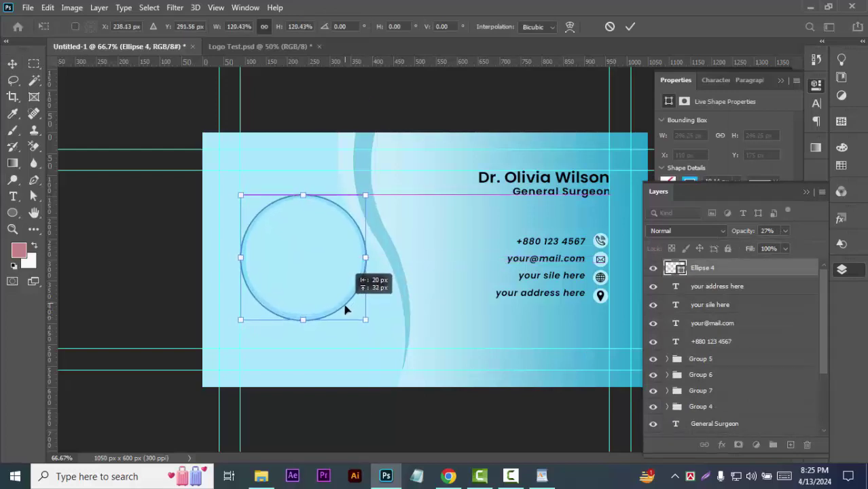
drag(345, 309, 343, 310)
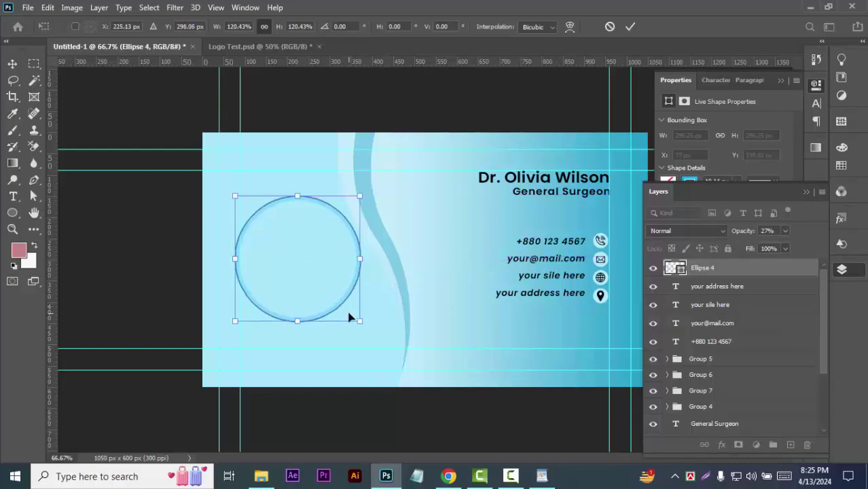
click(18, 64)
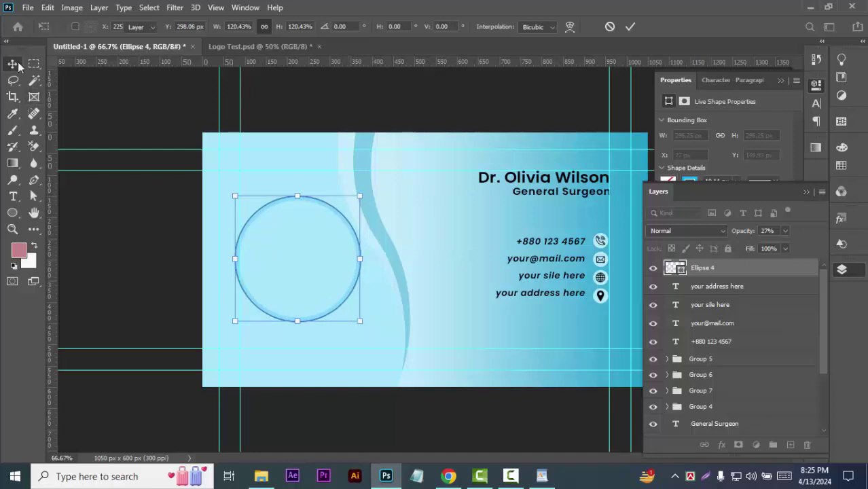
click(91, 178)
click(229, 46)
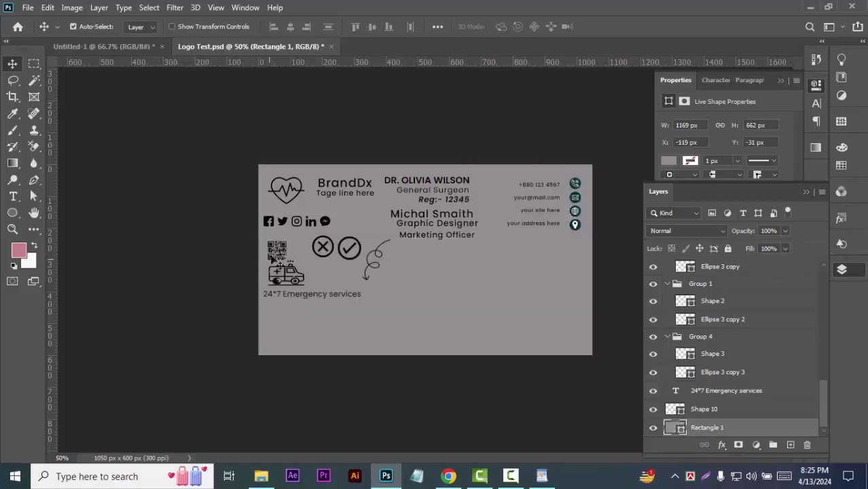
Step: Copy the QR code from Logo Test.psd into the card's circle and enlarge it
click(278, 254)
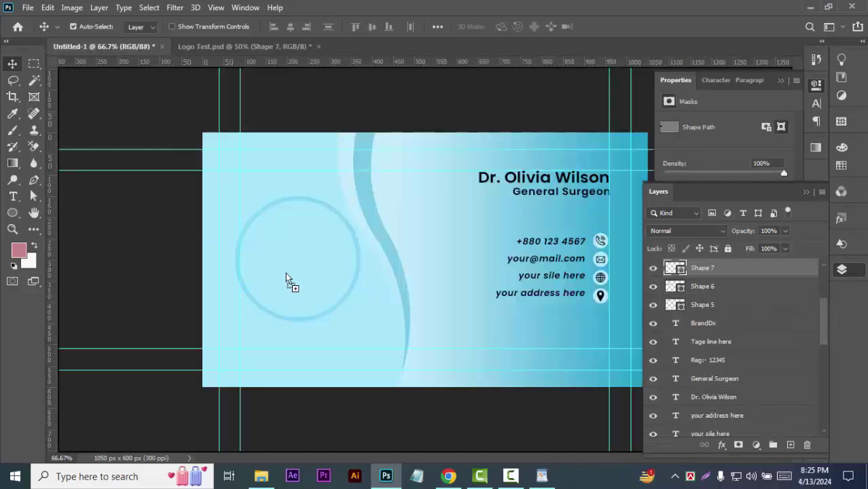
drag(279, 253, 298, 261)
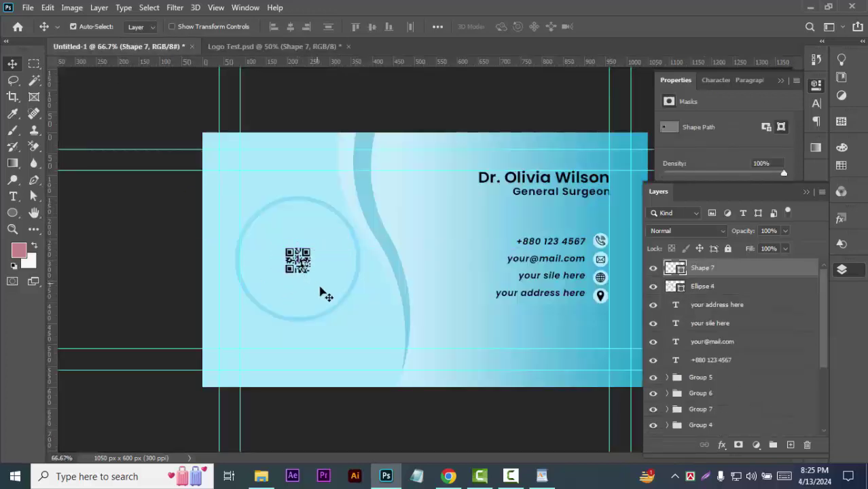
key(ctrl+t)
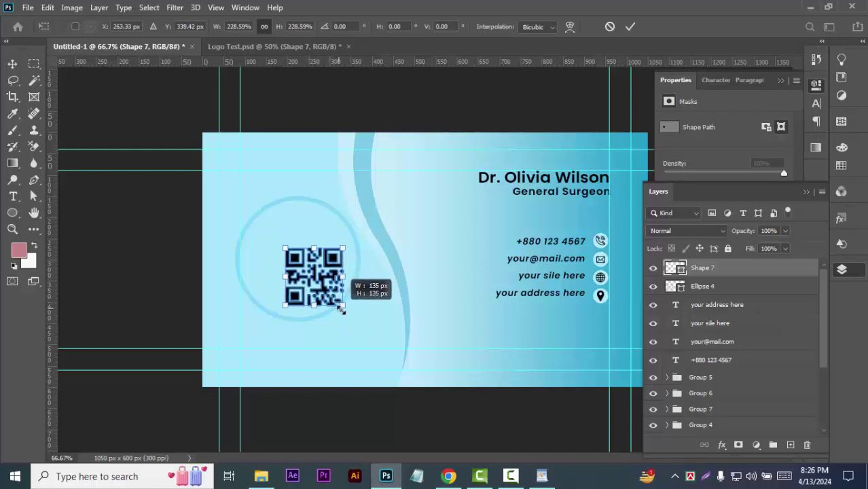
drag(309, 279, 339, 303)
drag(336, 260, 317, 243)
shift+click(734, 286)
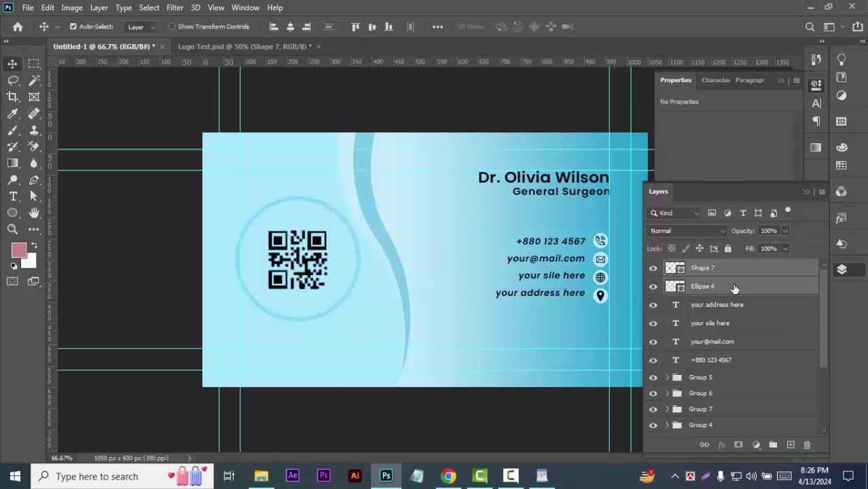
click(374, 26)
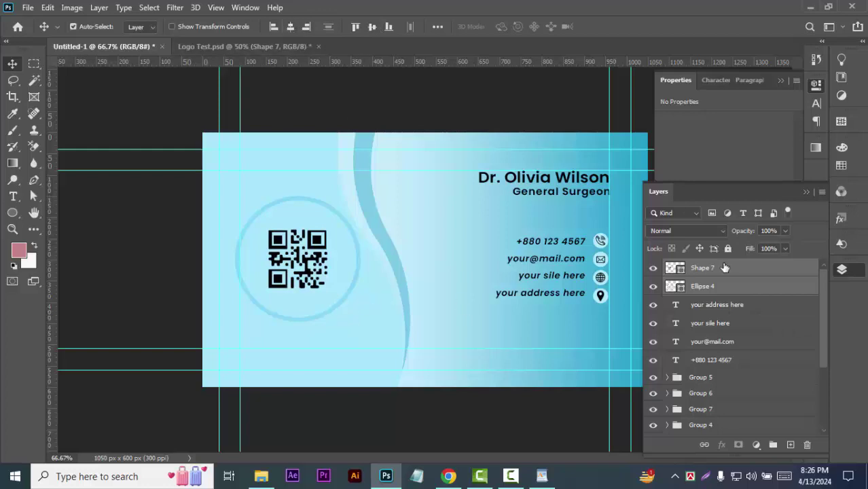
ctrl+click(722, 293)
Step: Shrink the circle around the QR code, centre them, and nudge both right and down
key(alt+bracketleft)
key(ctrl+t)
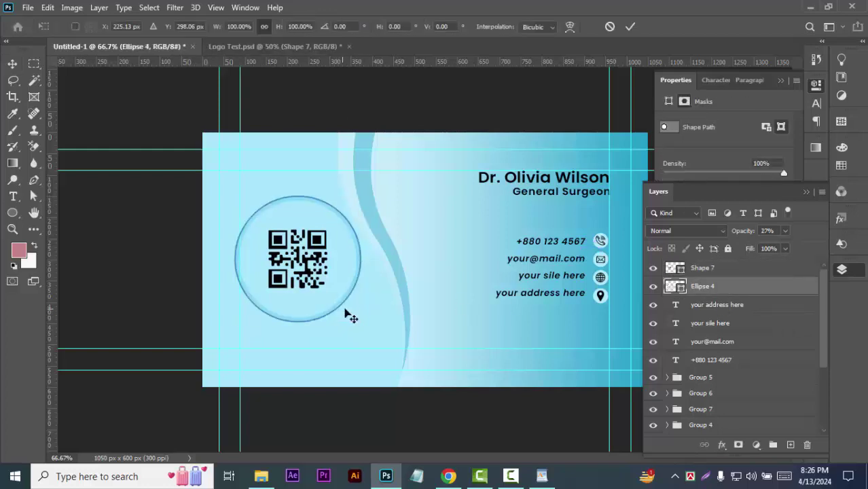
drag(360, 321, 342, 305)
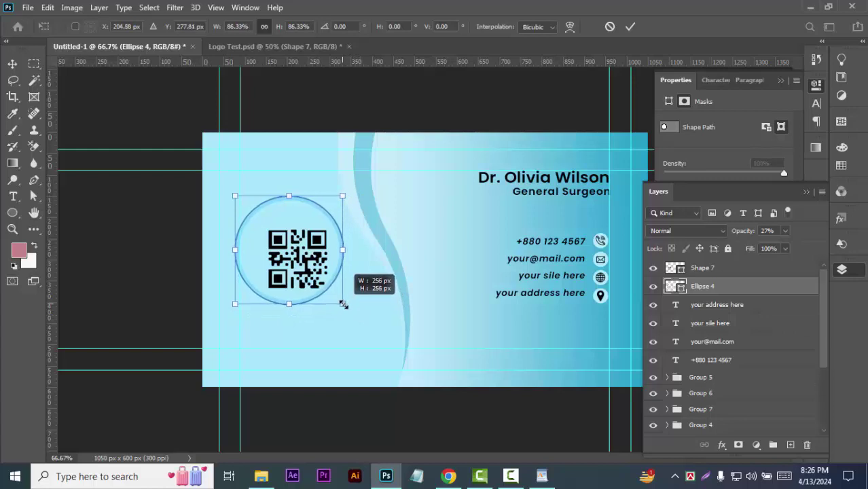
key(Return)
ctrl+click(703, 268)
click(290, 26)
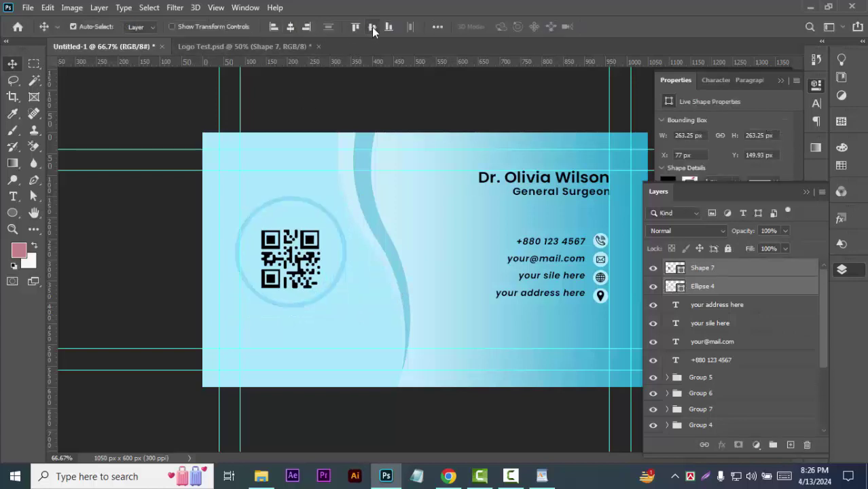
click(372, 26)
key(Right)
key(Right)
key(Right)
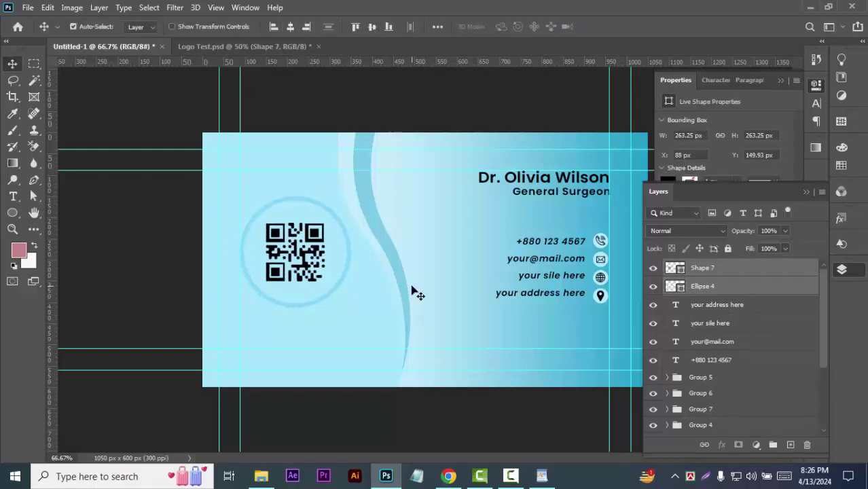
key(Down)
key(Down)
key(Down)
key(Down)
key(Down)
key(Down)
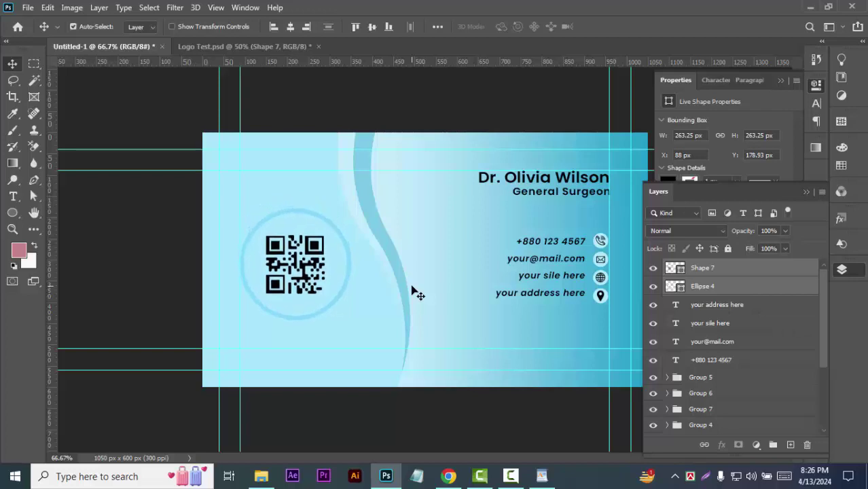
key(Right)
key(Right)
key(Right)
key(Right)
key(Right)
key(Right)
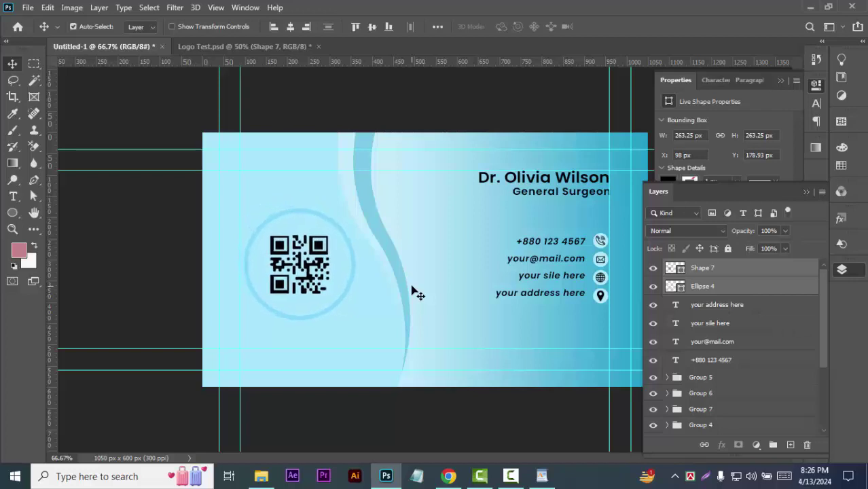
Step: Shrink the QR code slightly and recentre it horizontally and vertically in the circle
click(714, 273)
key(ctrl+t)
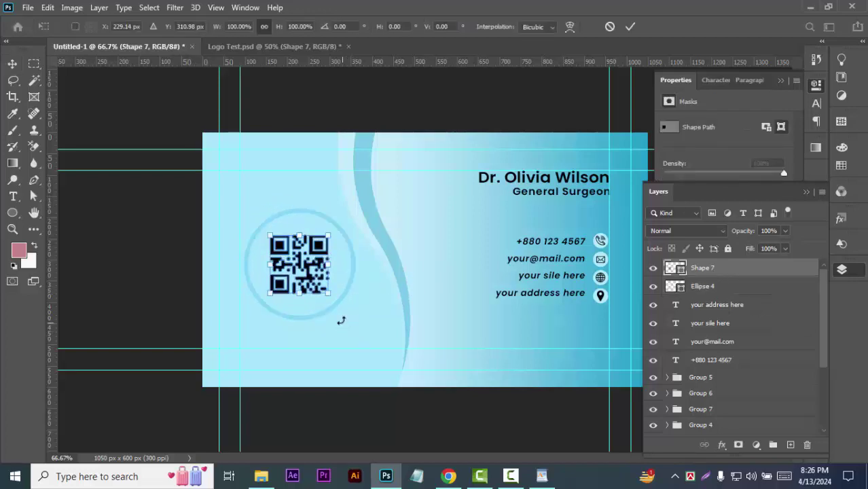
drag(325, 296, 322, 287)
key(Return)
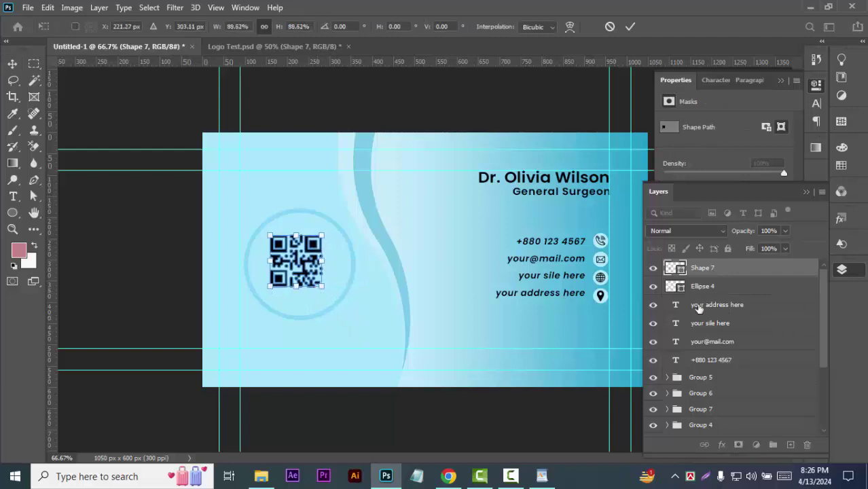
shift+click(718, 287)
click(290, 26)
click(372, 27)
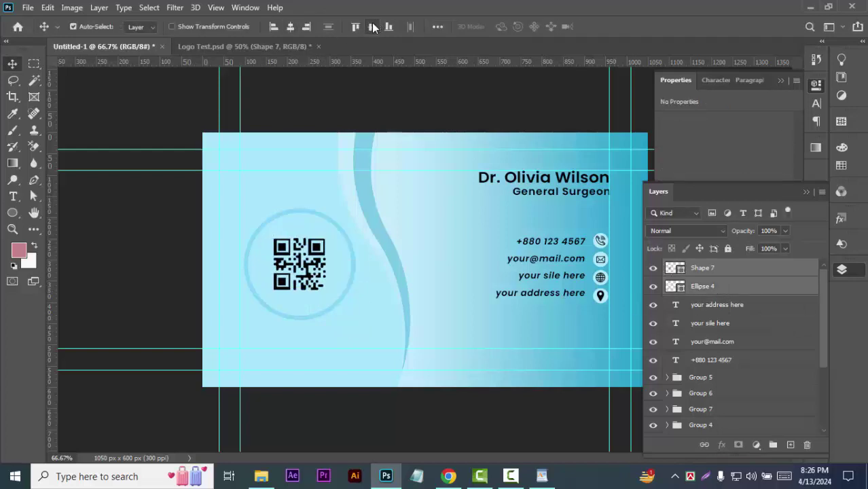
click(119, 134)
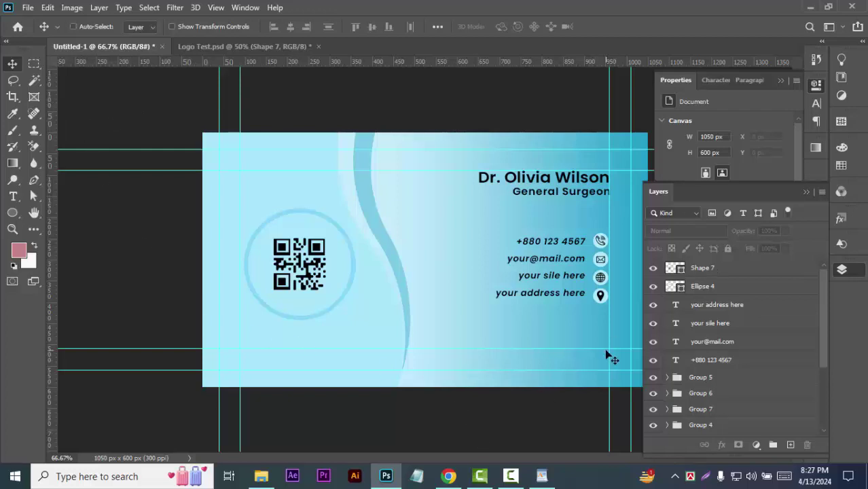
key(ctrl+minus)
Step: Draw a long rectangle across the full width of the card's lower part
right_click(19, 212)
click(58, 210)
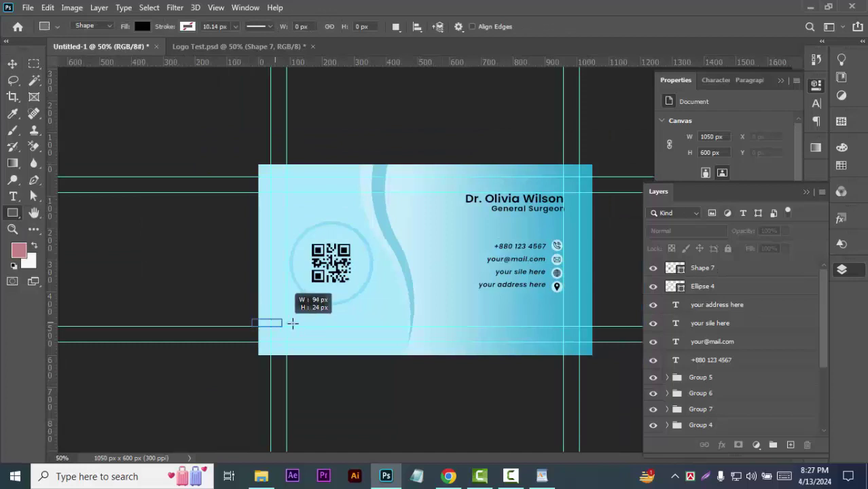
drag(252, 319, 632, 328)
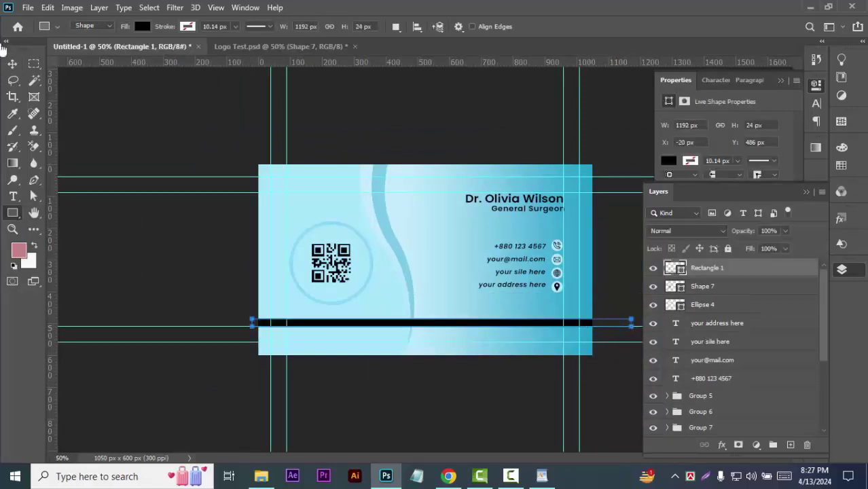
key(v)
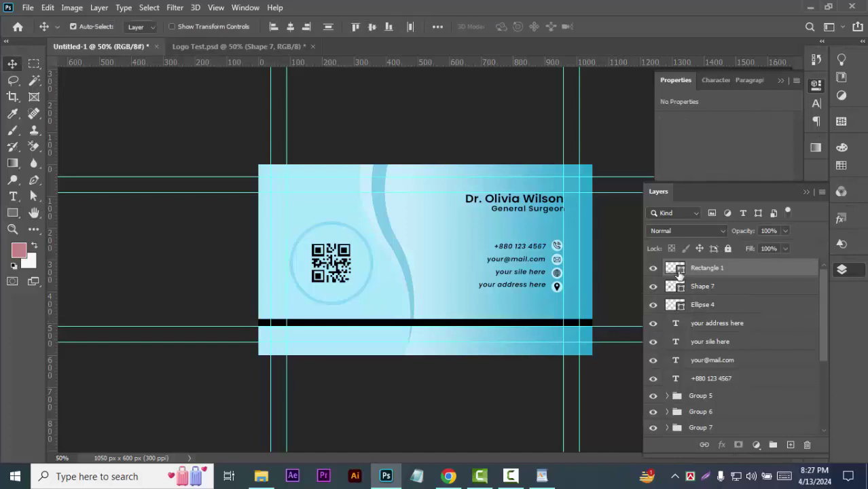
Step: Fill the bar dark teal (#04536d) and reduce its height to a thin stripe
double_click(676, 269)
click(711, 288)
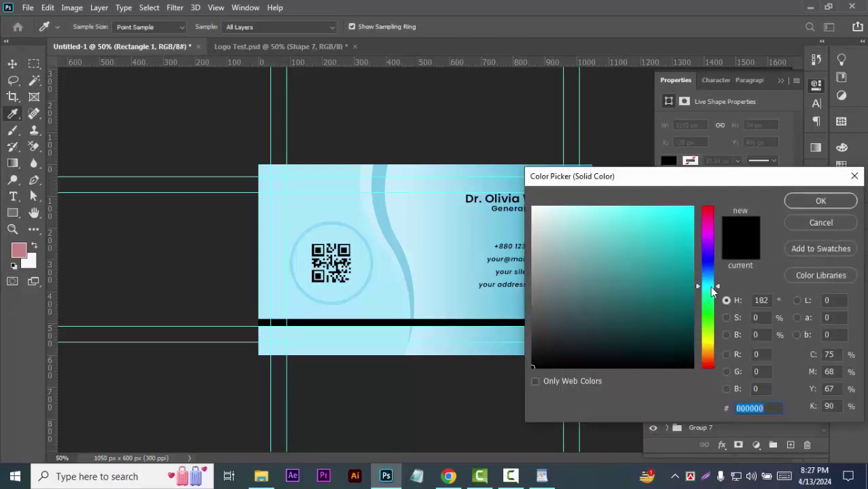
drag(713, 285, 714, 280)
click(686, 286)
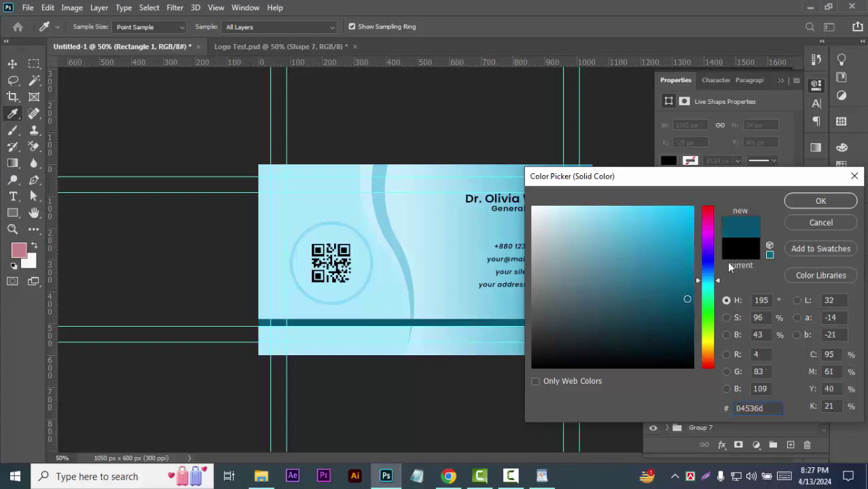
click(820, 200)
key(ctrl+plus)
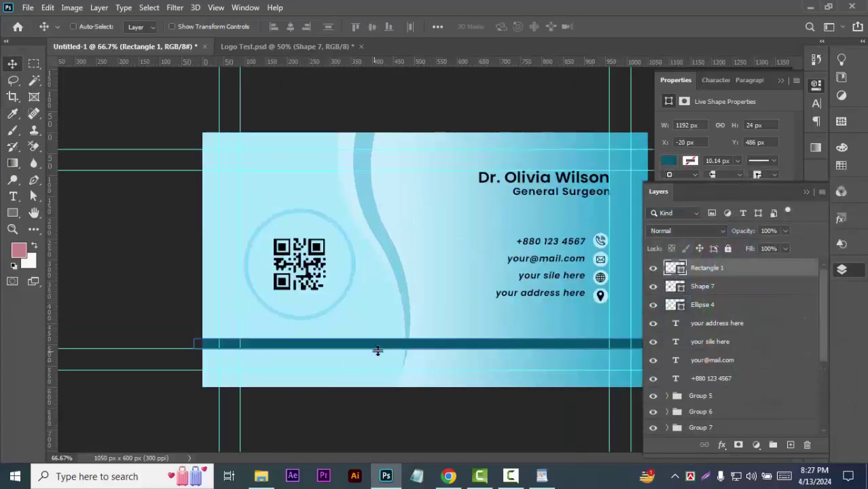
key(ctrl+t)
drag(445, 338, 445, 345)
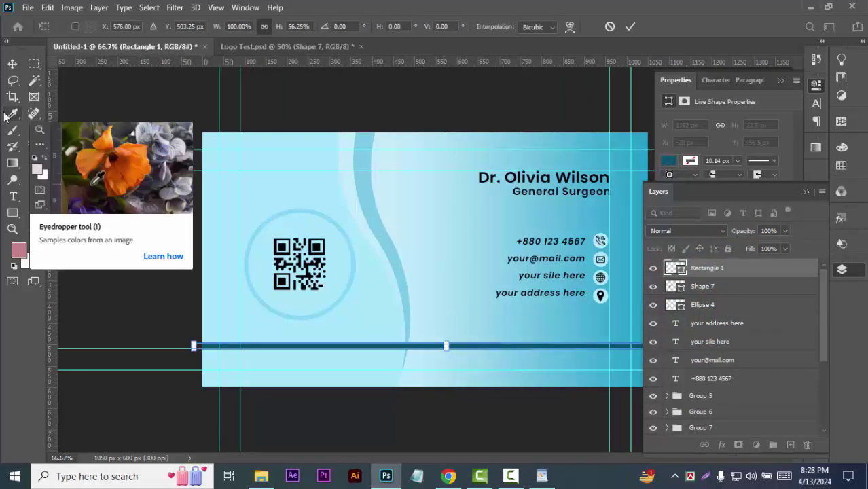
click(12, 63)
Step: Nudge Shape 1 and its two copies left and stretch them down past the card's bottom
scroll(733, 380, down, 3)
click(735, 421)
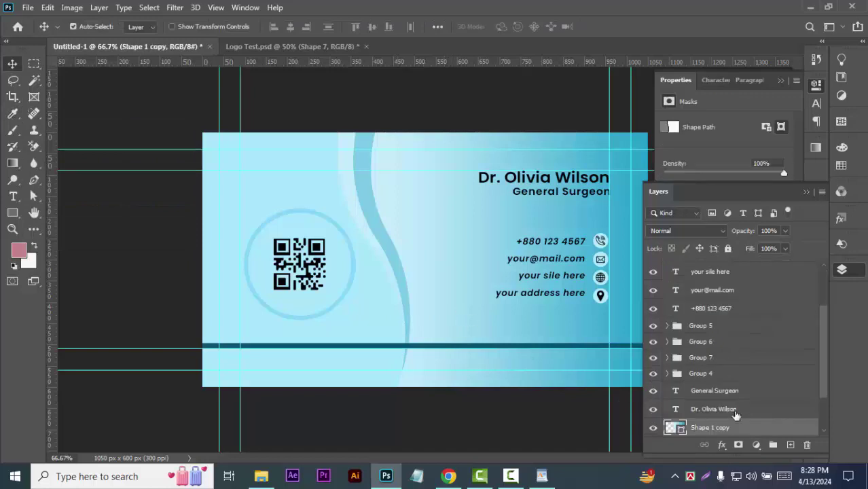
scroll(733, 408, down, 2)
shift+click(732, 394)
shift+click(732, 411)
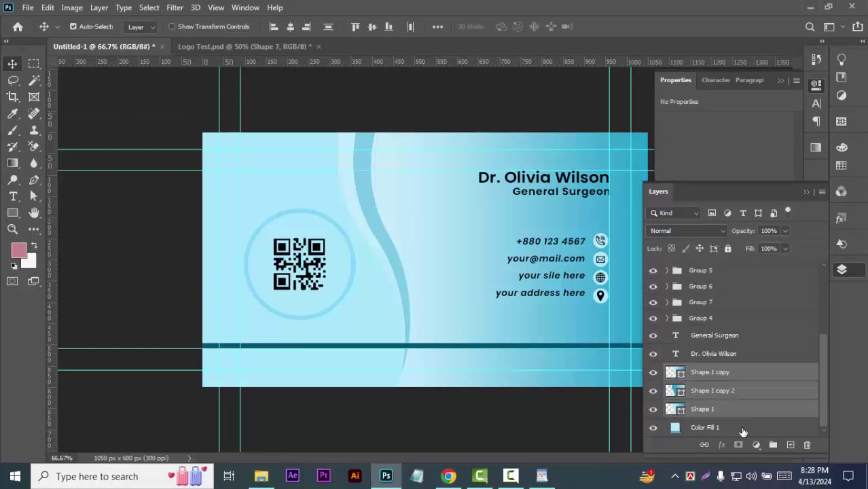
key(Left)
key(Left)
key(Left)
key(Left)
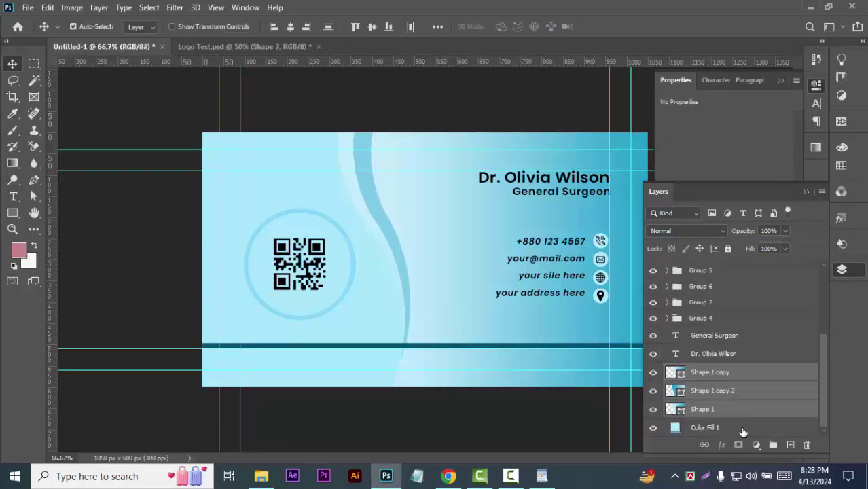
key(ctrl+t)
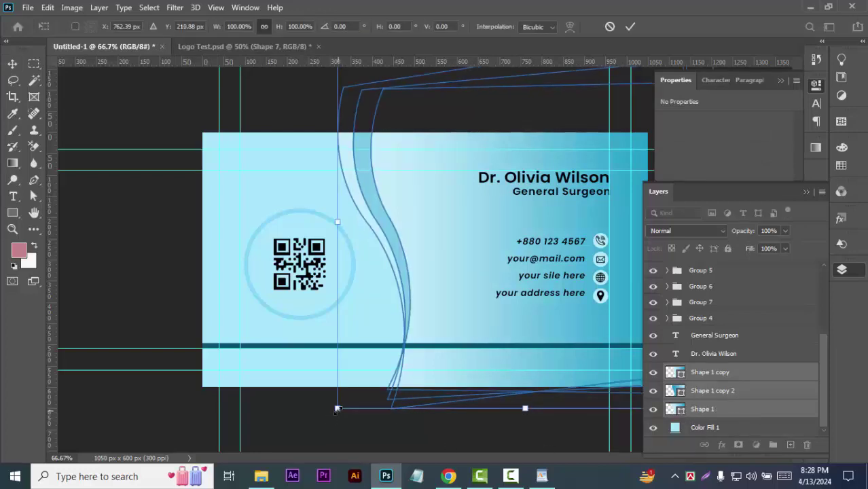
mouse_move(338, 409)
mouse_down()
mouse_move(339, 420)
mouse_move(339, 410)
mouse_up()
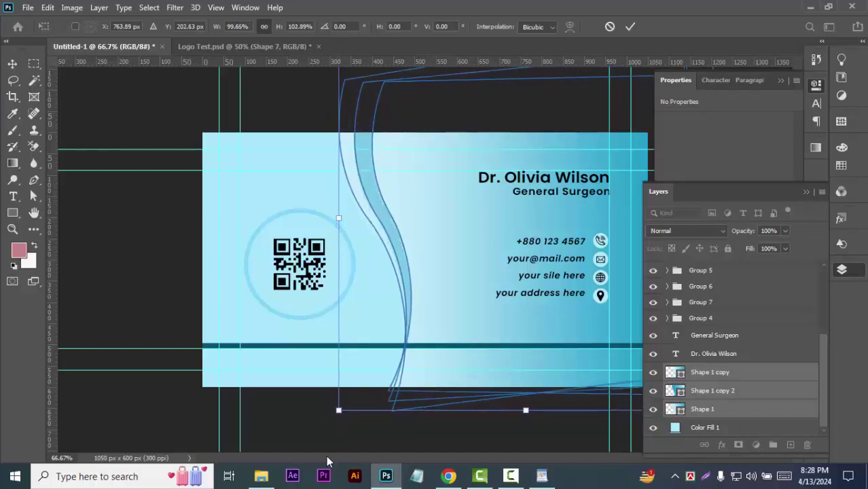
click(12, 63)
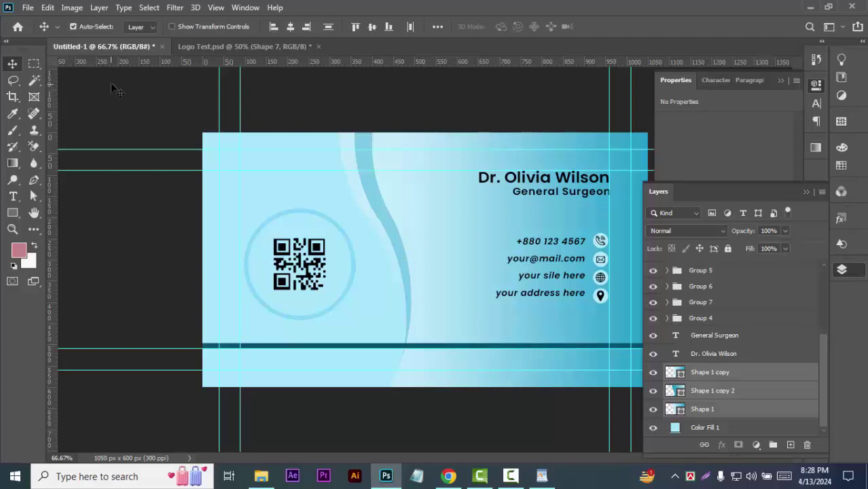
Step: Reposition the dark teal bar, nudging it down three pixels and back up two
click(400, 348)
key(Down)
key(Down)
key(Down)
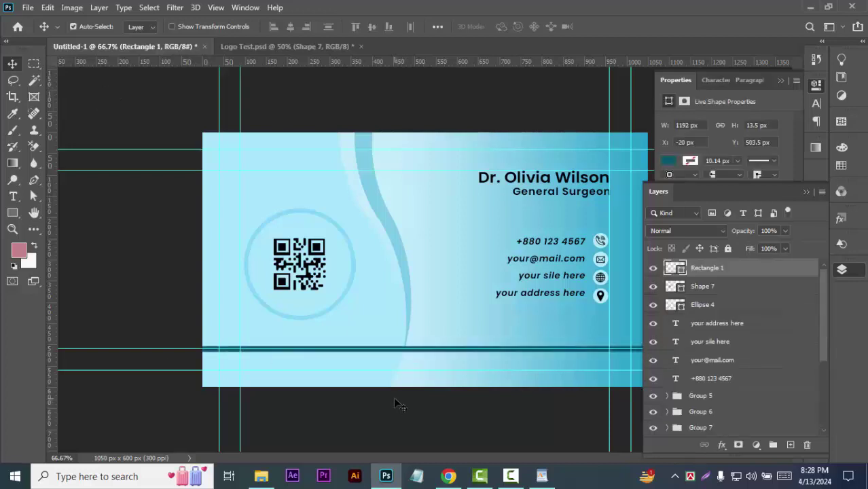
key(Down)
key(Down)
key(Down)
key(Down)
key(Down)
key(Down)
key(Down)
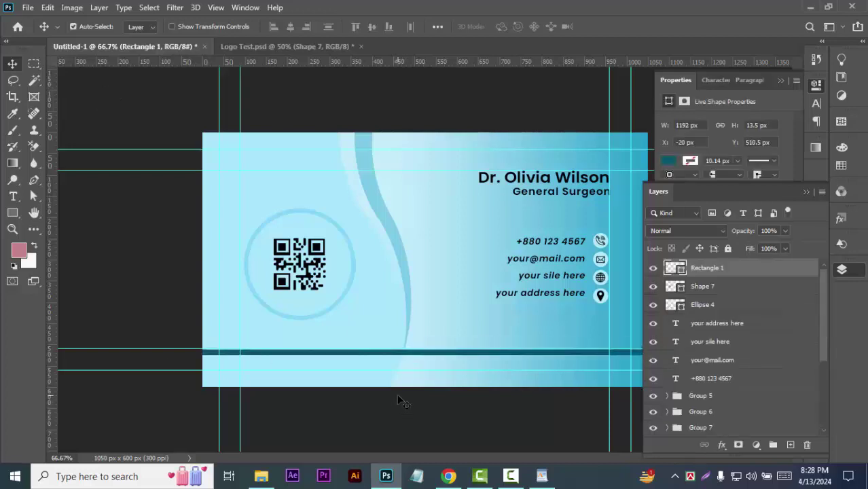
key(Down)
key(Down)
key(Down)
key(Down)
key(Down)
key(Down)
key(Up)
key(Up)
key(Up)
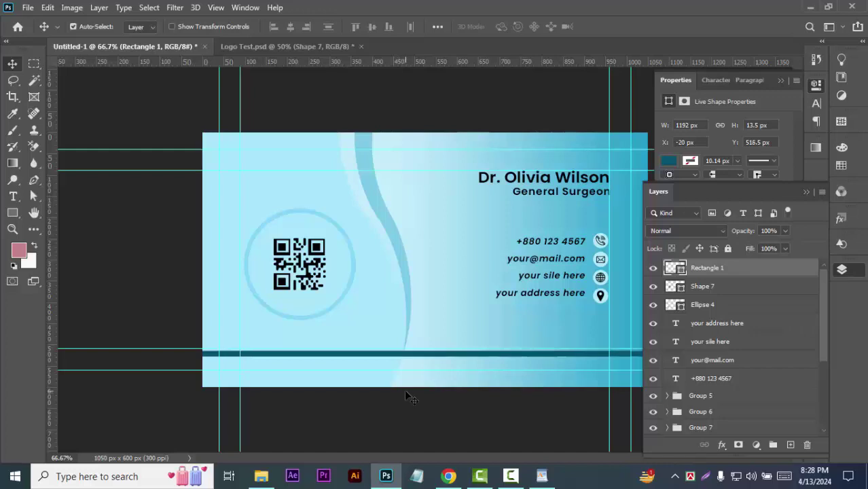
key(Up)
key(Up)
key(Up)
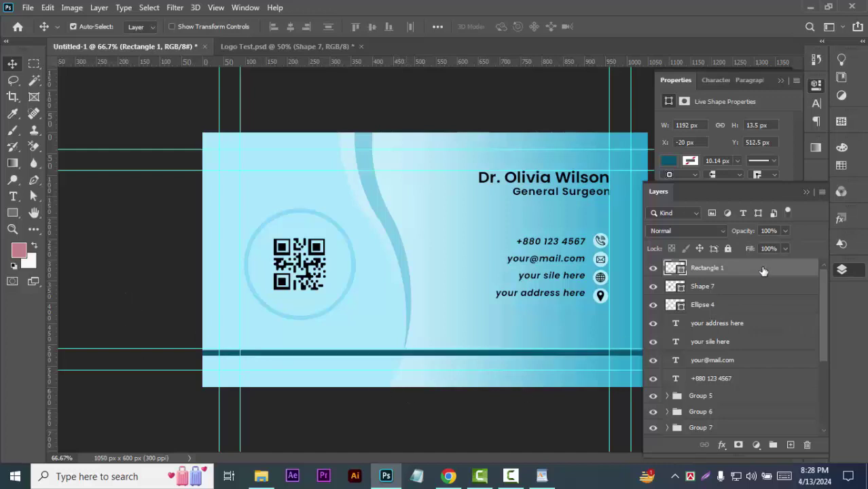
Step: Duplicate Rectangle 1, recolour the original a lighter cyan, and raise it 2 px
drag(762, 271, 791, 445)
click(767, 288)
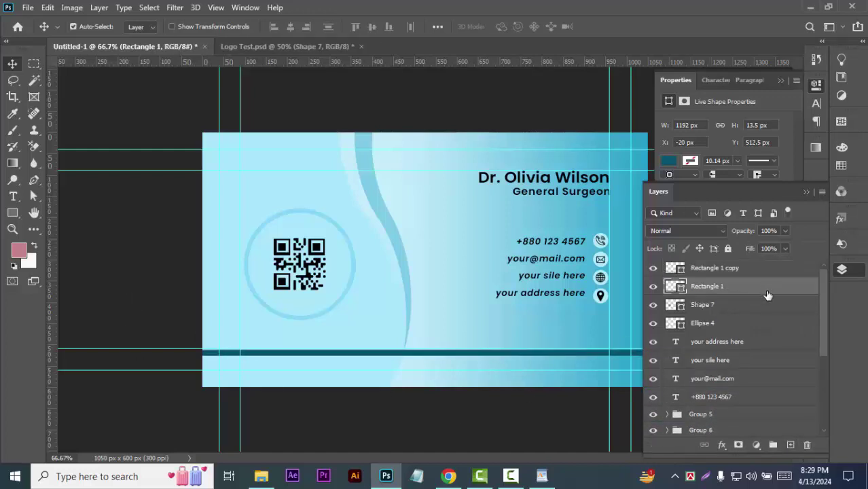
double_click(681, 291)
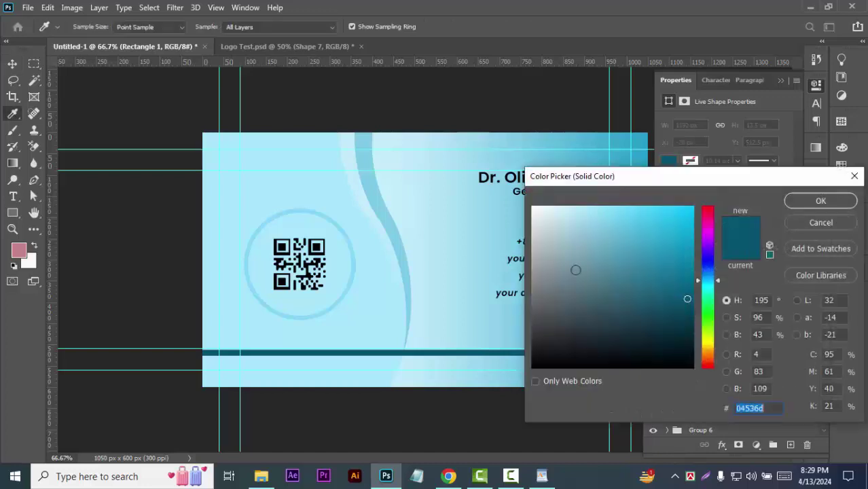
click(684, 239)
click(825, 201)
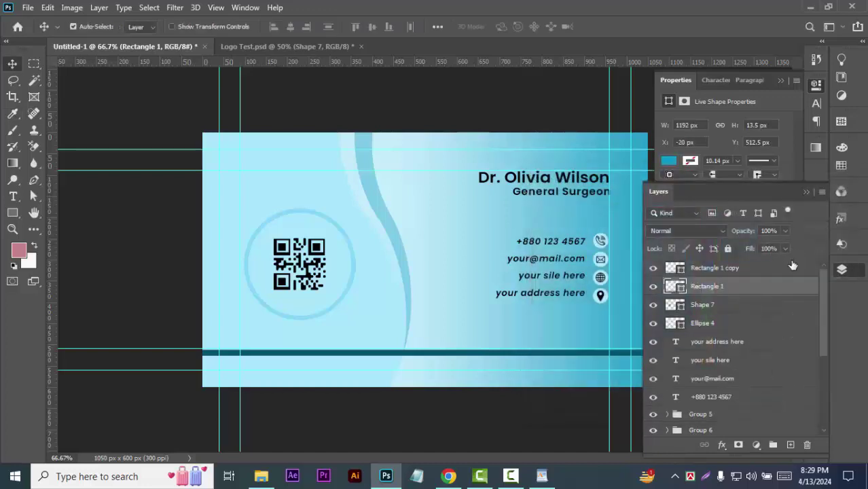
key(Up)
key(Up)
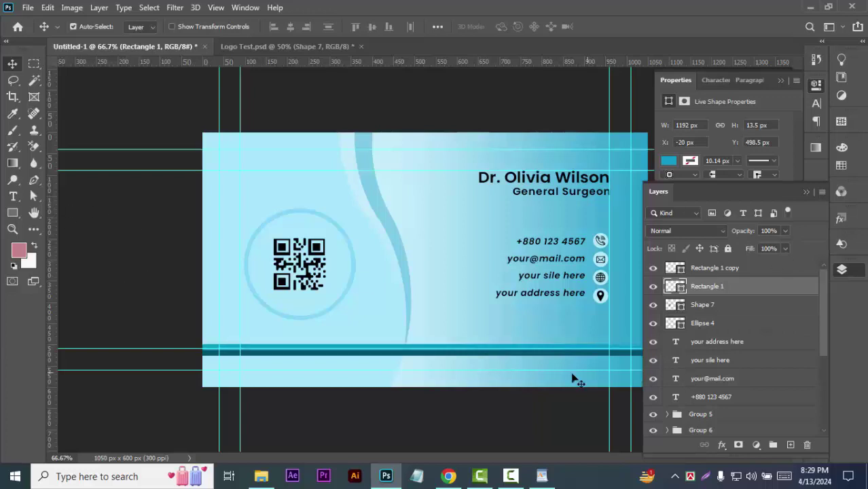
Step: Fine-tune both bands' vertical position together at 100% zoom, then reselect both
click(88, 231)
key(ctrl+1)
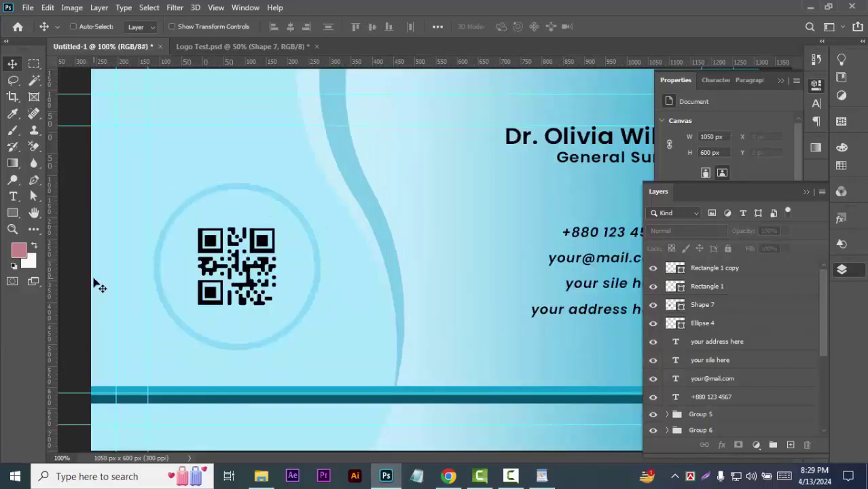
click(766, 269)
shift+click(752, 288)
key(Up)
key(Up)
key(Up)
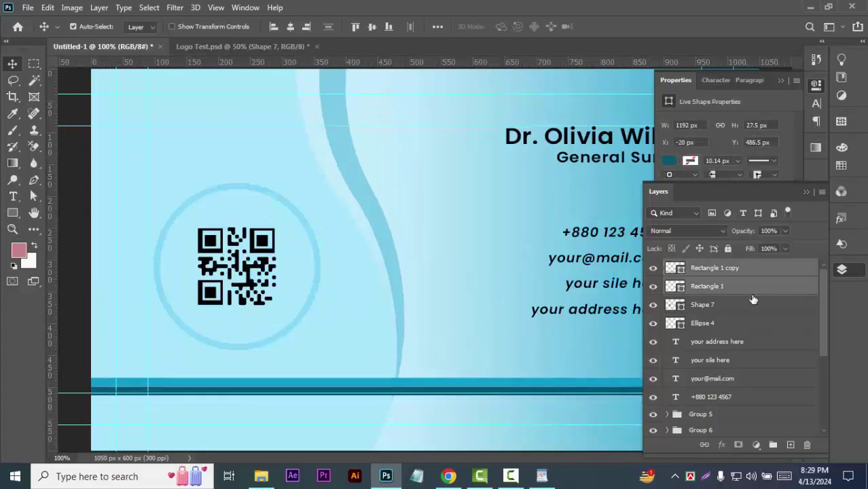
key(Up)
key(Up)
key(Up)
key(Down)
key(Down)
key(Down)
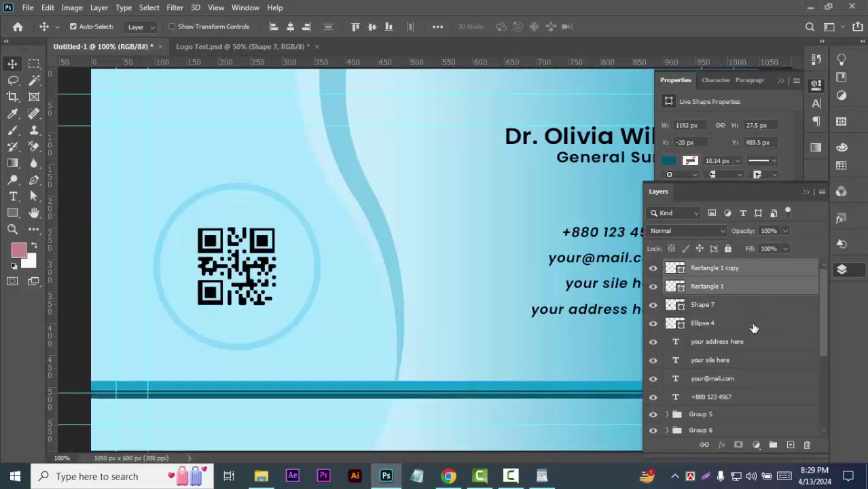
key(Down)
key(Down)
key(Down)
key(Down)
key(Down)
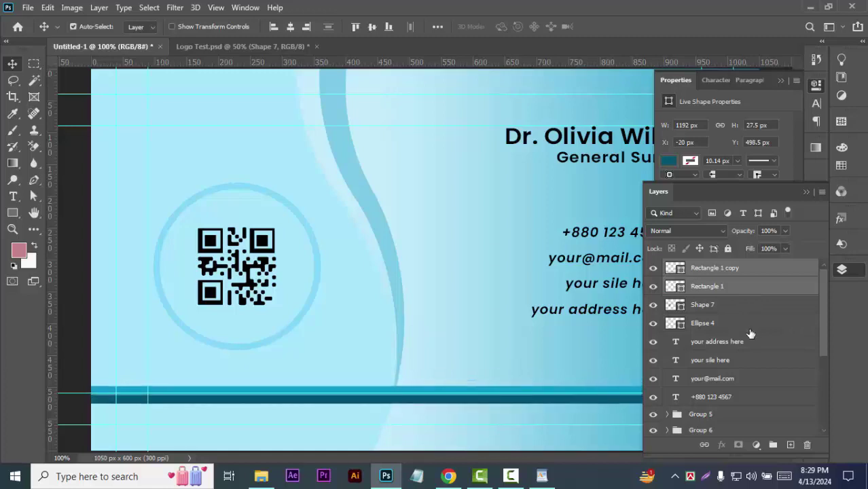
click(69, 226)
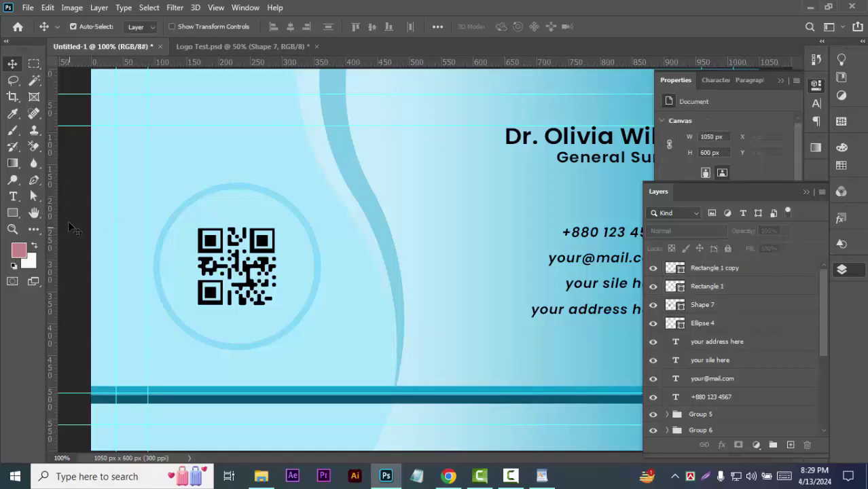
key(ctrl+minus)
key(ctrl+minus)
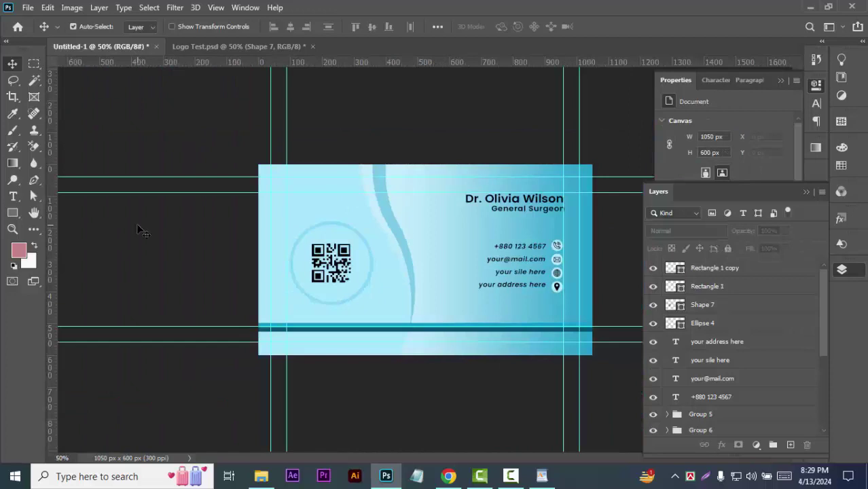
click(740, 270)
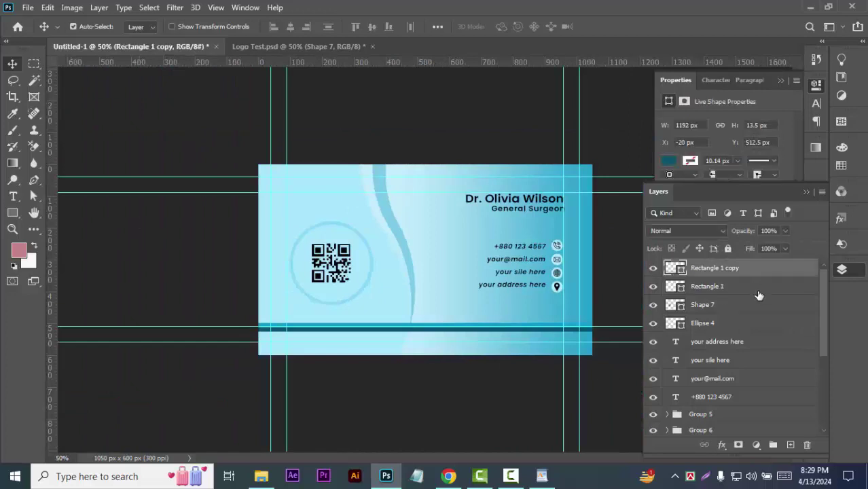
shift+click(750, 292)
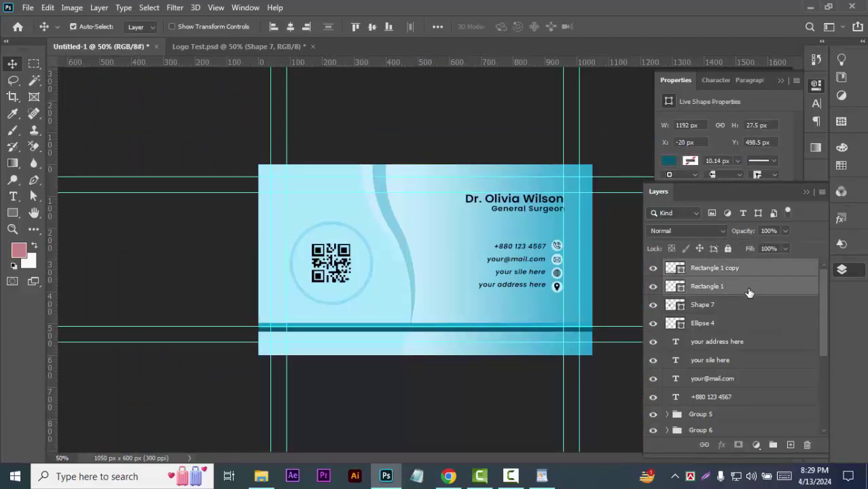
Step: Duplicate both bands and rotate the copies to about -58.62° across the card's left side
key(ctrl+j)
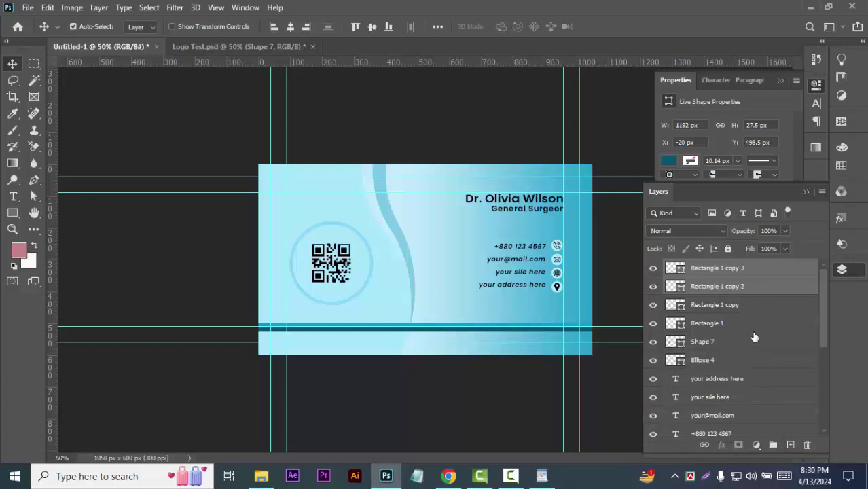
key(ctrl+t)
mouse_move(637, 343)
mouse_down()
mouse_move(639, 226)
mouse_move(583, 185)
mouse_up()
drag(444, 313, 344, 233)
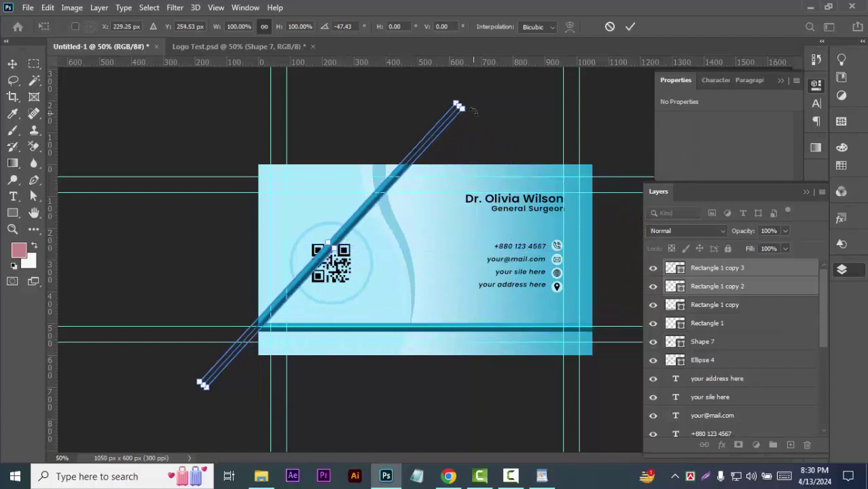
mouse_move(473, 110)
mouse_down()
mouse_move(401, 139)
mouse_move(382, 134)
mouse_move(398, 129)
mouse_up()
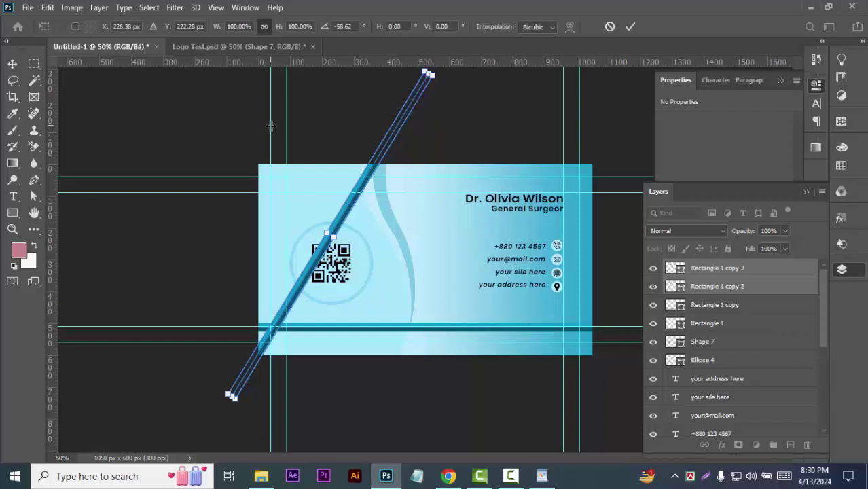
key(Return)
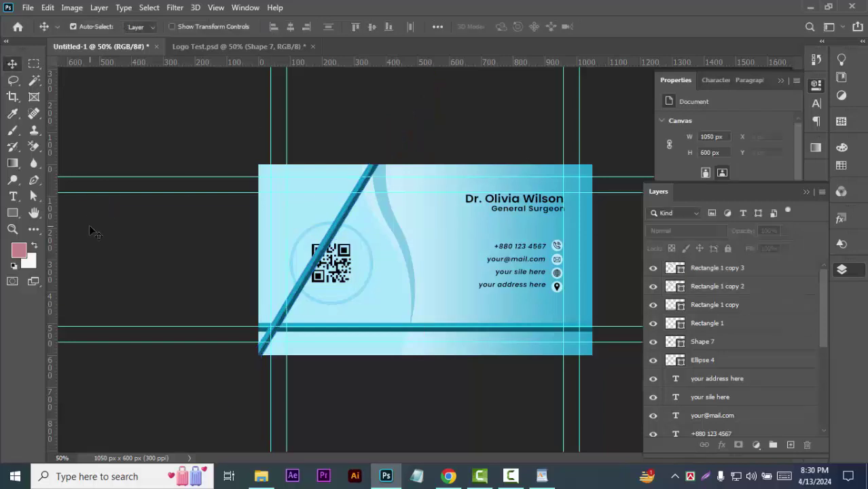
Step: Scale Shape 7 and Ellipse 4 down to 73.41% and move them clear of the stripe
click(703, 342)
shift+click(700, 360)
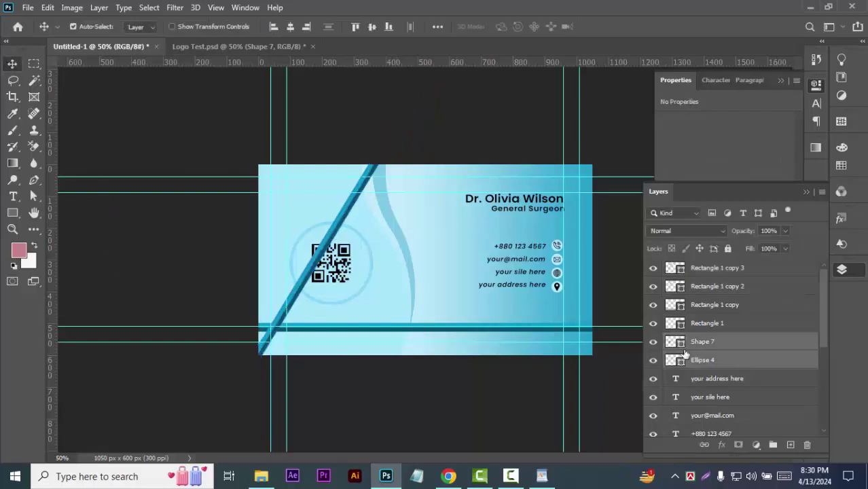
key(ctrl+t)
mouse_move(371, 304)
mouse_down()
mouse_move(344, 278)
mouse_move(381, 285)
mouse_up()
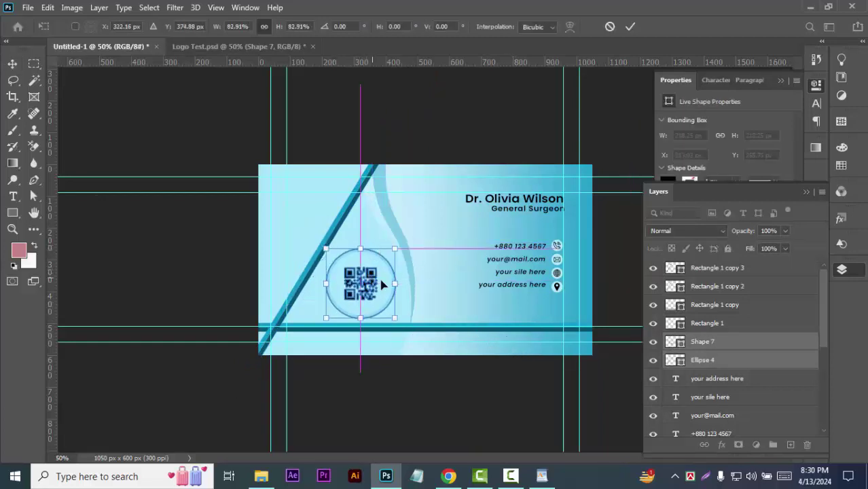
key(Left)
key(Left)
key(Left)
key(Left)
key(Left)
key(Left)
key(Left)
key(Left)
key(Left)
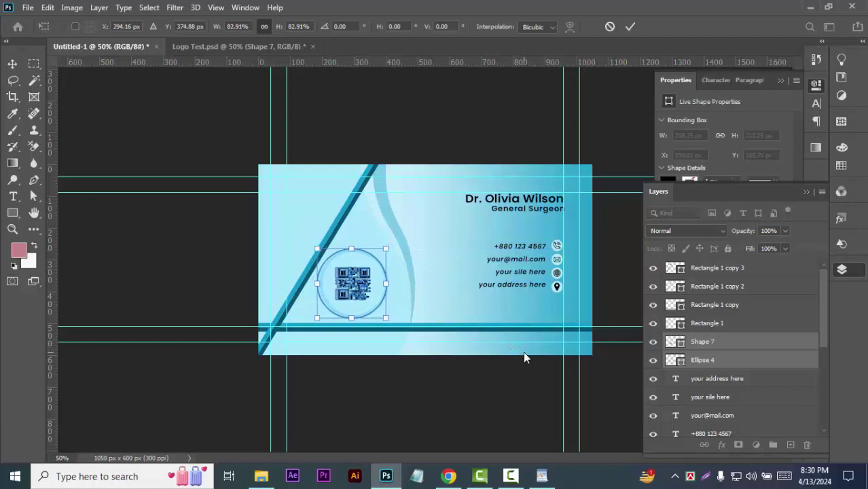
drag(386, 317, 377, 309)
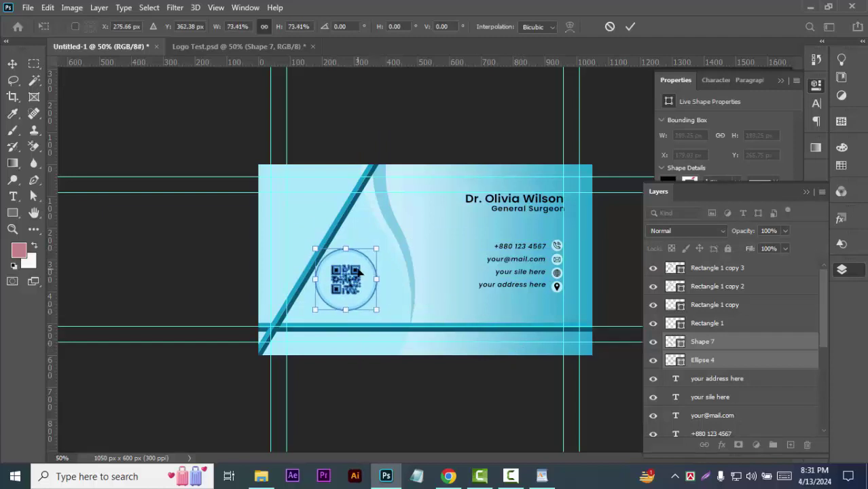
drag(358, 270, 362, 278)
click(712, 342)
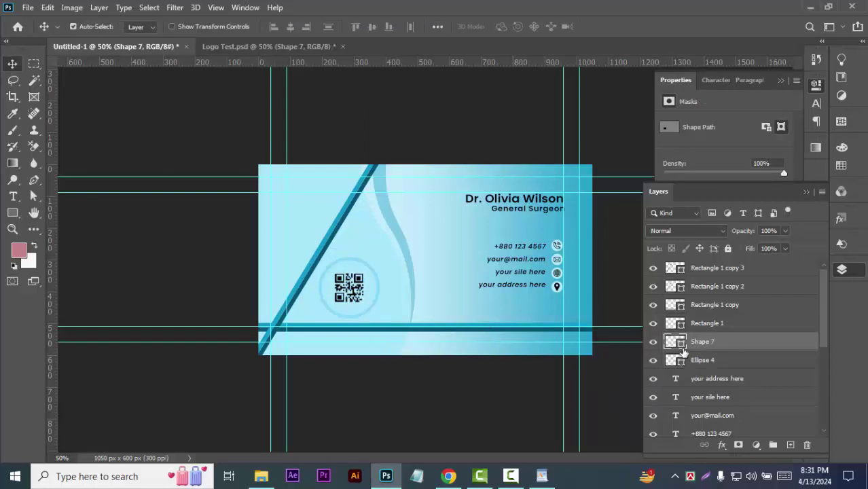
Step: Recolour the QR code from black to bright blue #09a6e8
double_click(682, 347)
click(348, 287)
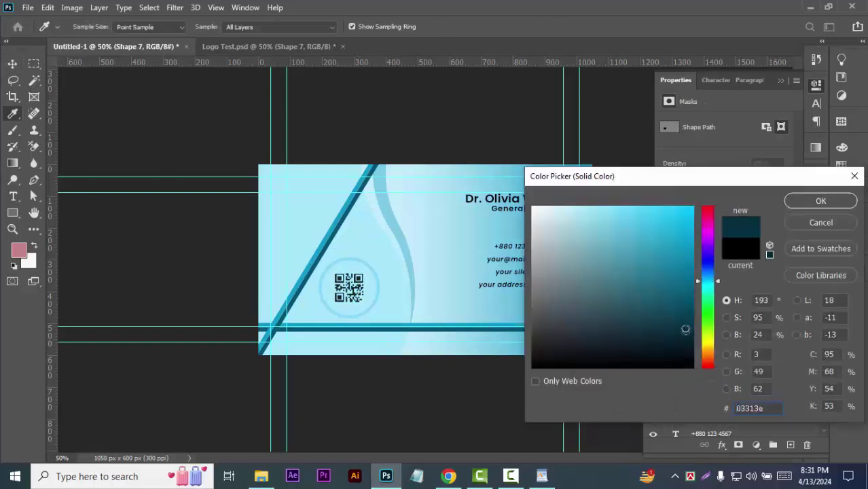
drag(685, 330, 680, 336)
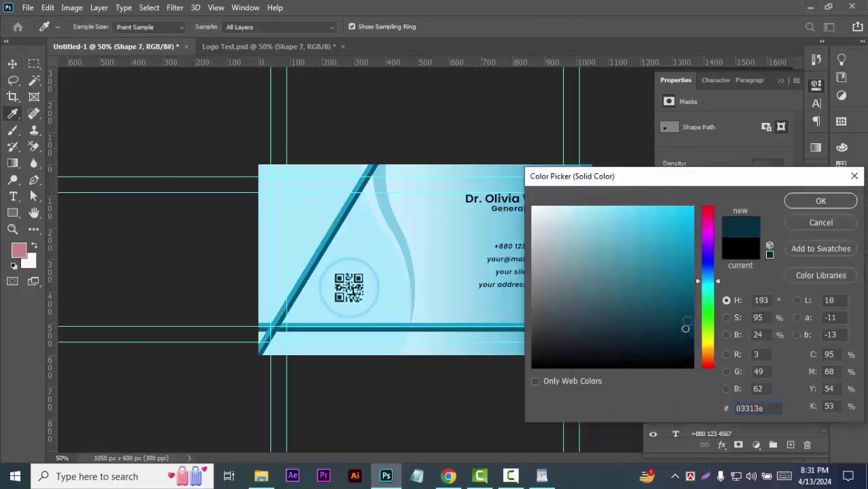
click(810, 224)
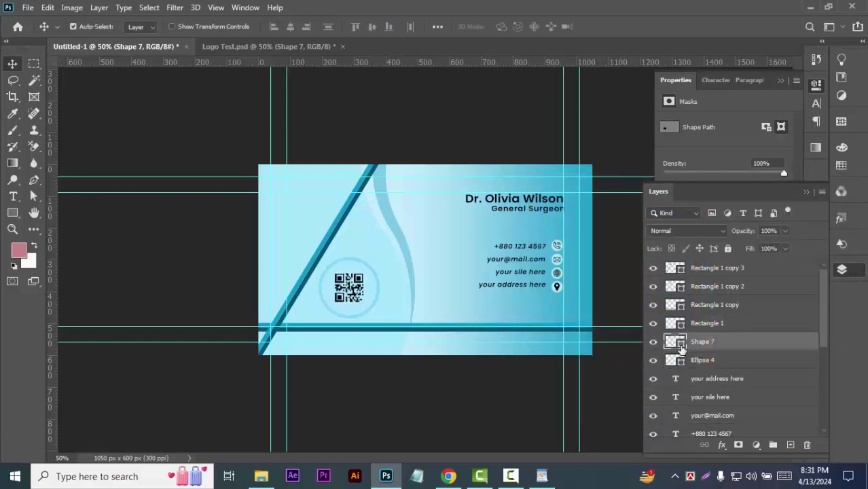
double_click(681, 346)
click(708, 279)
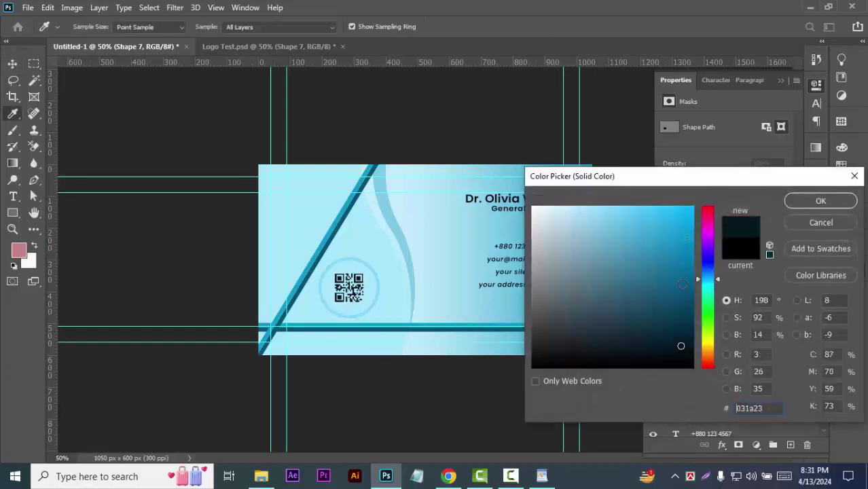
click(687, 220)
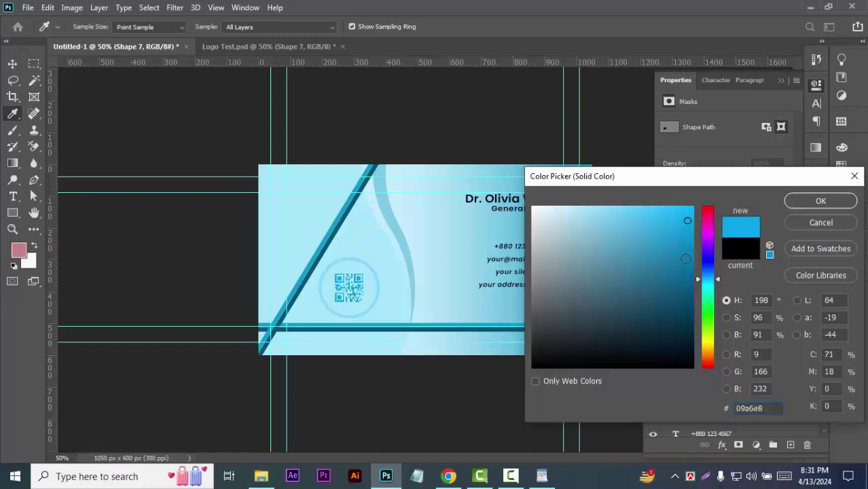
drag(685, 258, 678, 287)
click(821, 201)
key(v)
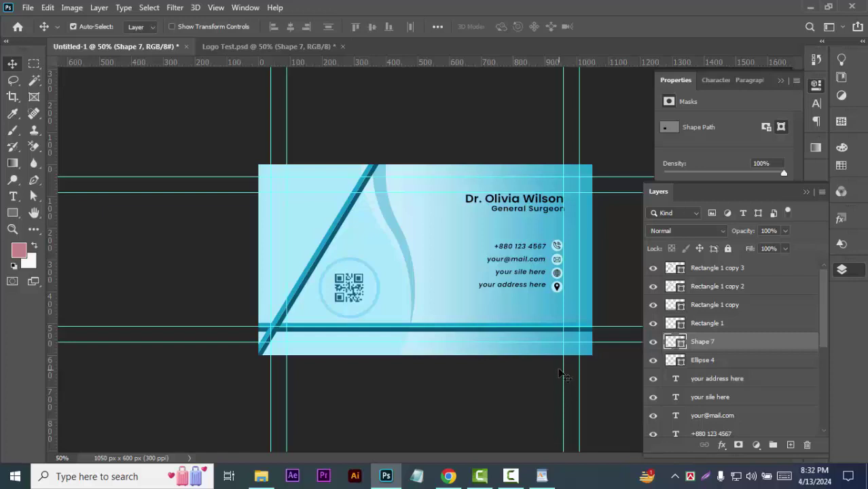
Step: Select both diagonal stripe copies, rotate them counter-clockwise and shift them left
click(329, 252)
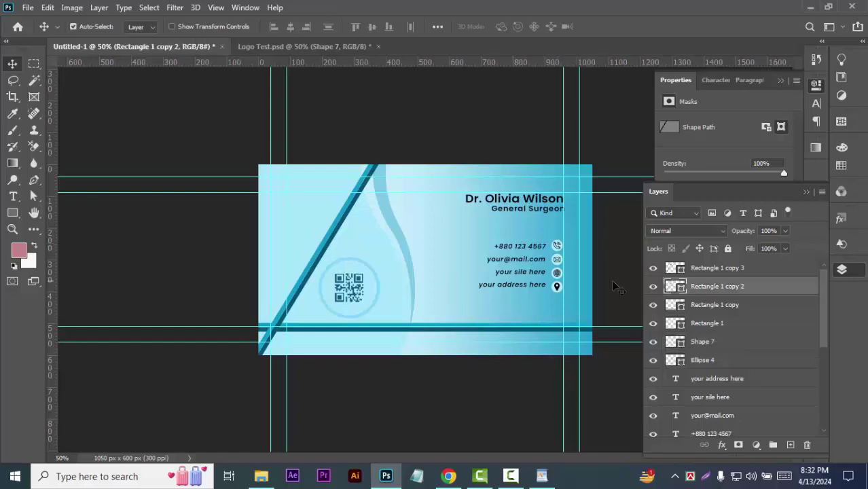
shift+click(754, 271)
key(ctrl+t)
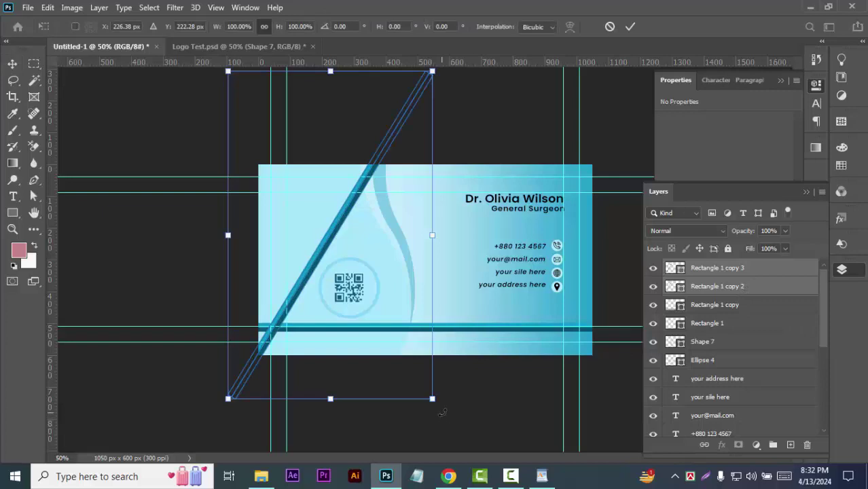
mouse_move(442, 412)
mouse_down()
mouse_move(484, 394)
mouse_move(473, 407)
mouse_up()
drag(317, 315, 282, 312)
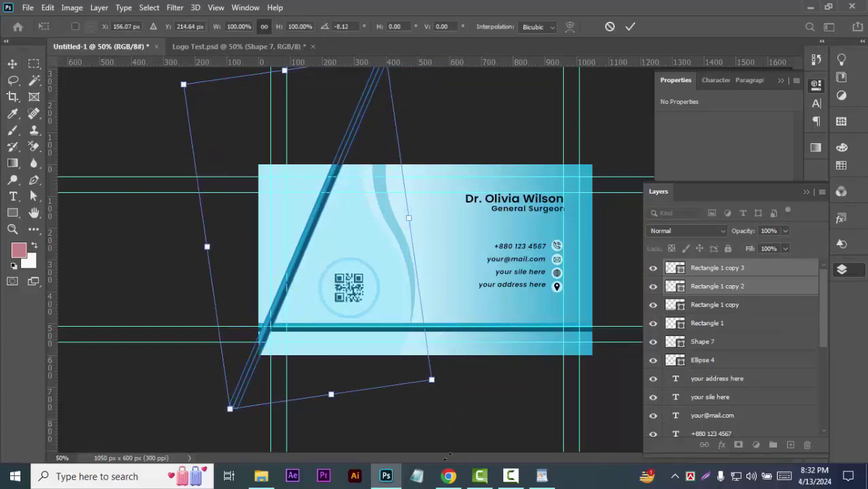
key(Right)
key(Right)
key(Right)
Step: Fine-tune the stripes' position and settle their tilt at about -6°, then commit
key(Right)
key(Right)
key(Right)
key(Right)
key(Right)
key(Right)
key(Right)
key(Right)
key(Right)
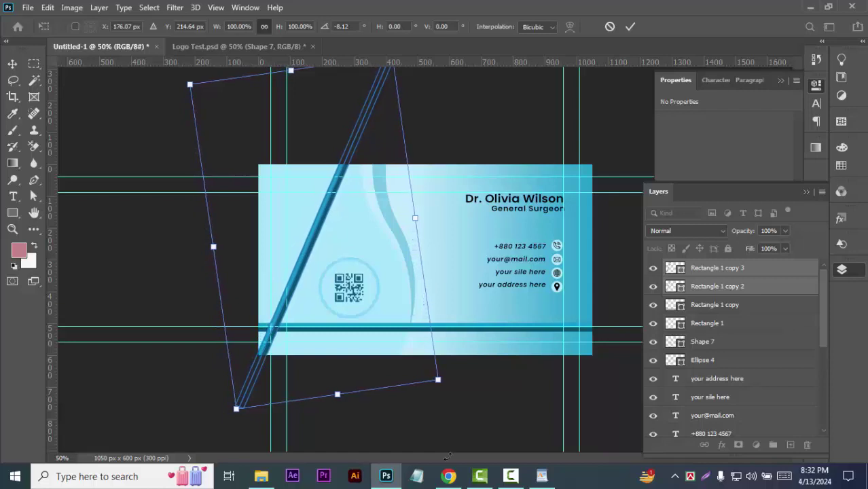
drag(454, 401, 464, 391)
key(Right)
key(Right)
key(Right)
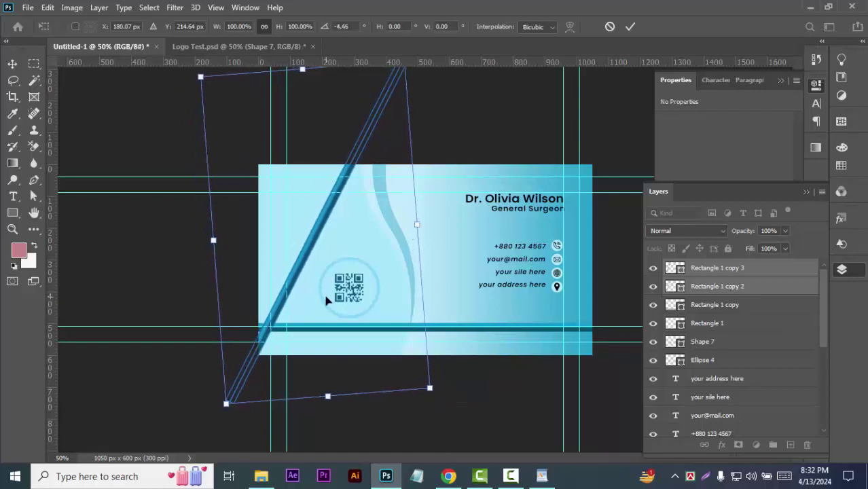
key(Right)
key(Right)
key(Right)
key(Right)
key(Right)
key(Right)
key(Right)
key(Right)
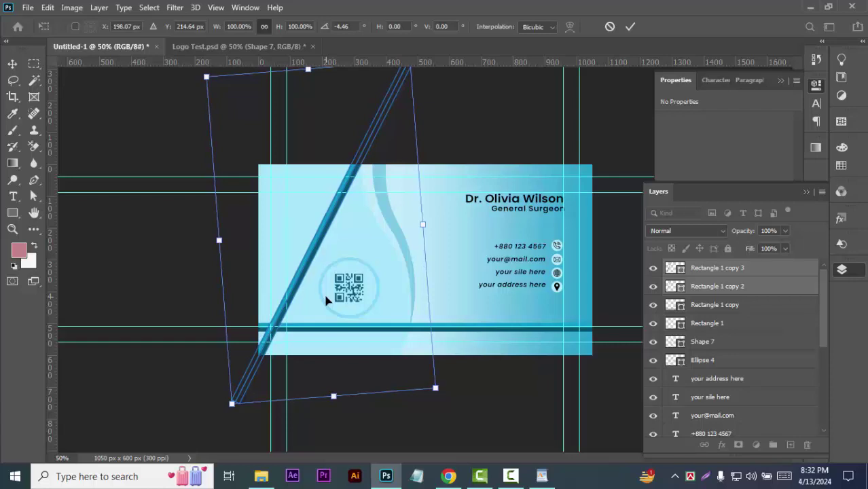
key(Right)
key(Right)
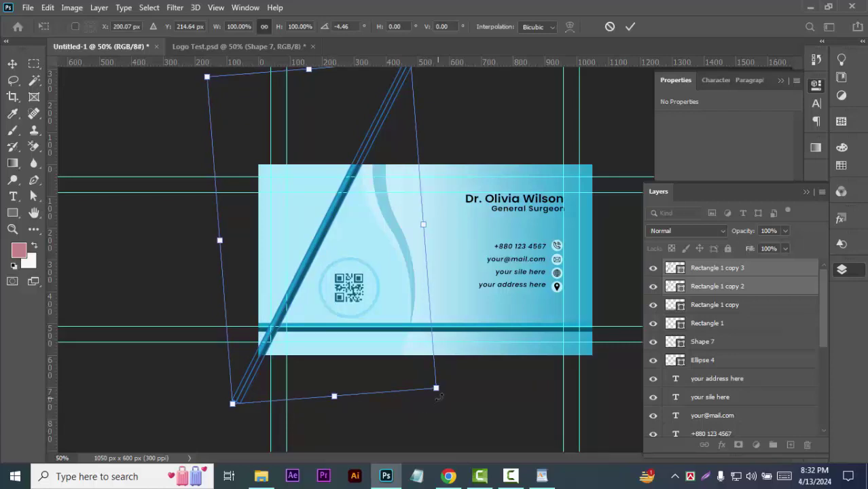
key(Right)
key(Right)
mouse_move(439, 397)
mouse_down()
mouse_move(443, 409)
mouse_move(460, 390)
mouse_up()
key(Right)
key(Right)
key(Left)
key(Left)
key(Left)
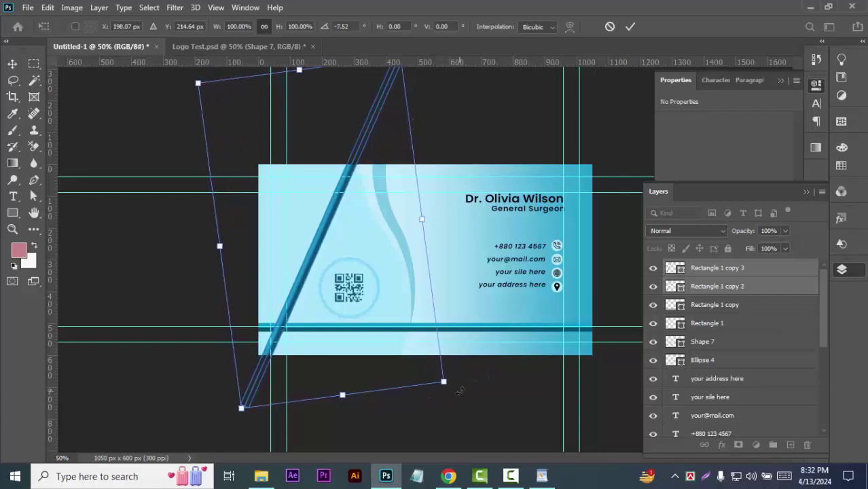
key(Left)
key(Left)
key(Left)
key(Left)
key(Left)
key(Left)
key(Right)
key(Right)
key(Right)
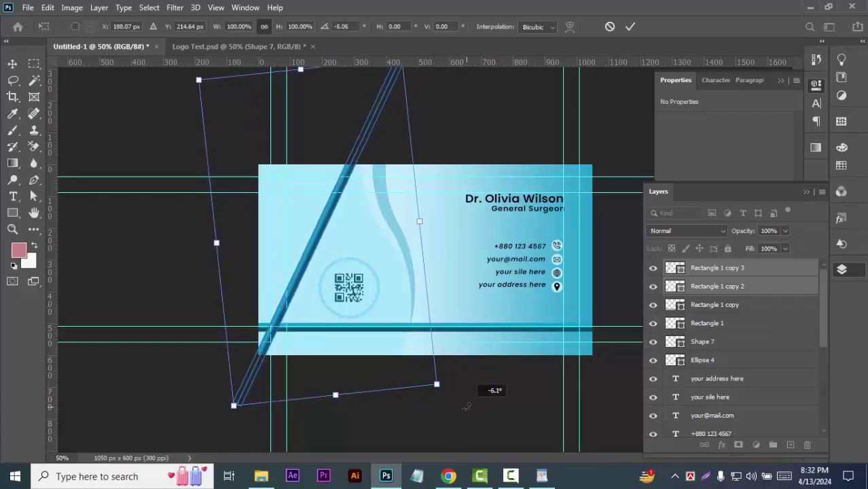
drag(464, 399, 468, 407)
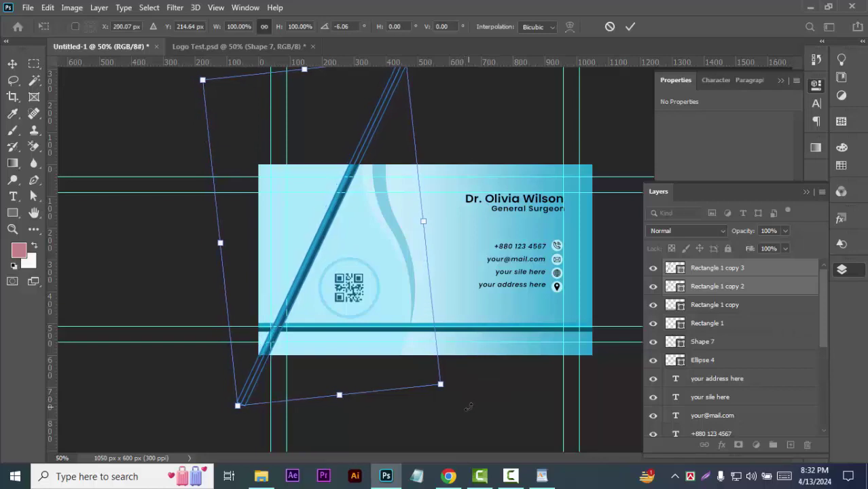
click(629, 26)
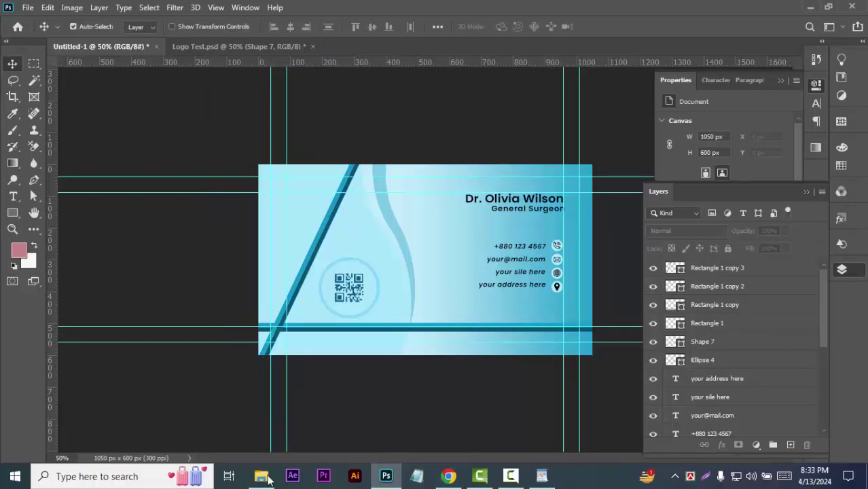
Step: Copy the social icon row from Logo Test into the card, scaled to about 56.73%, top-left
click(218, 47)
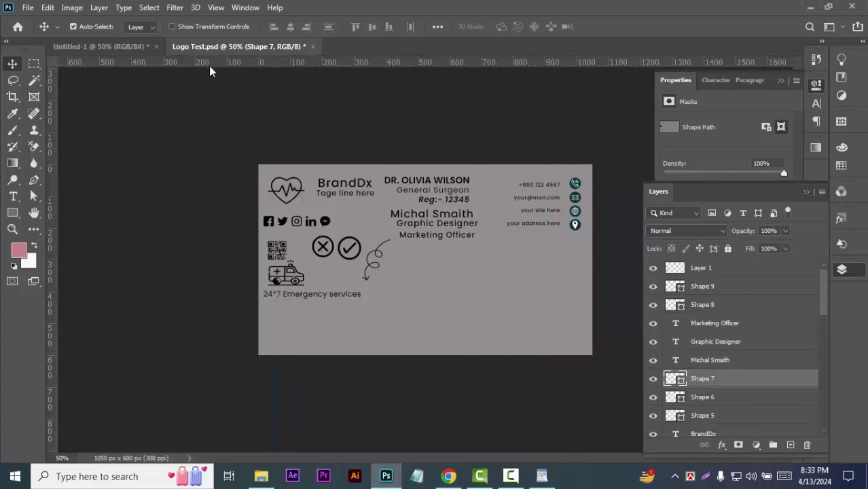
click(282, 223)
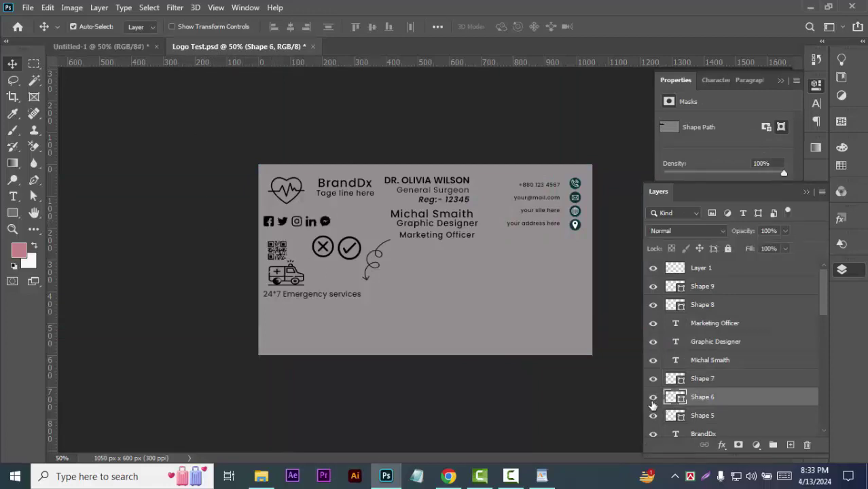
mouse_move(327, 235)
mouse_down()
mouse_move(297, 234)
mouse_move(325, 229)
mouse_move(301, 231)
mouse_move(319, 202)
mouse_up()
key(ctrl+t)
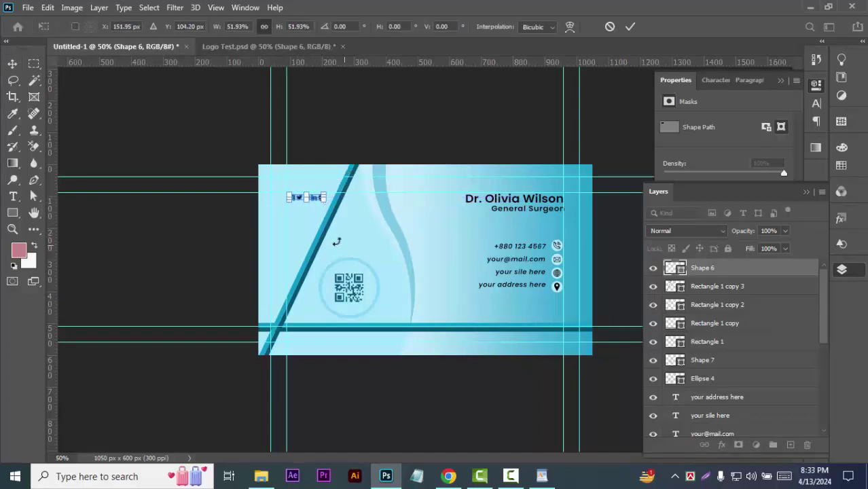
key(ctrl+plus)
key(ctrl+plus)
drag(226, 139, 232, 140)
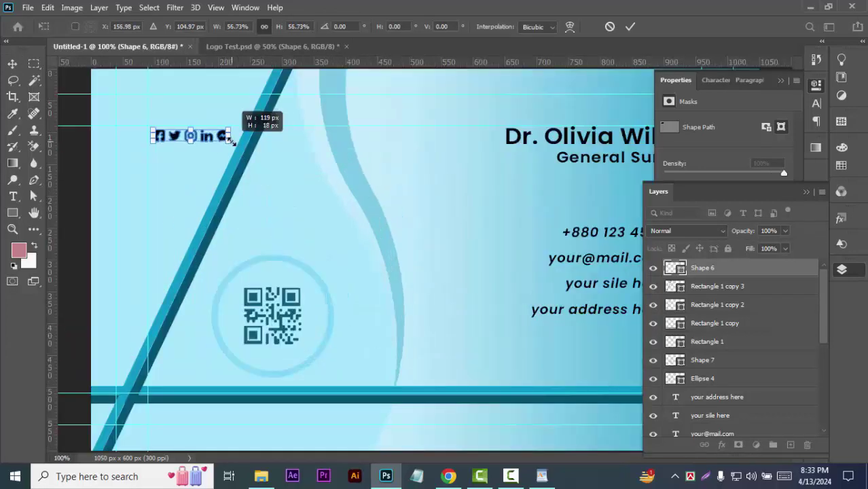
key(Left)
key(Left)
key(Left)
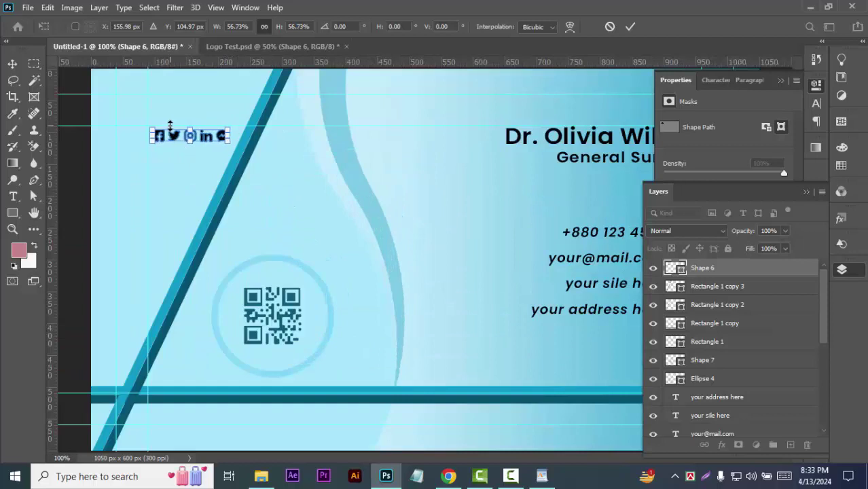
key(Left)
key(Left)
key(Left)
key(Up)
key(Up)
key(Up)
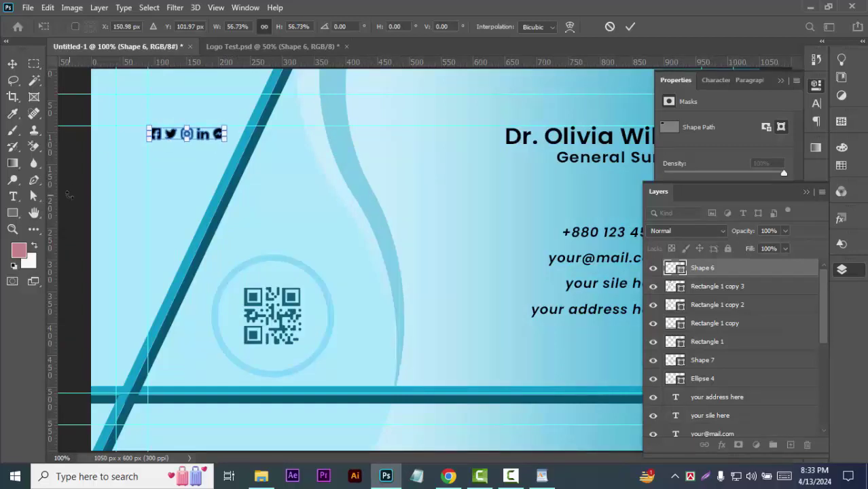
key(Return)
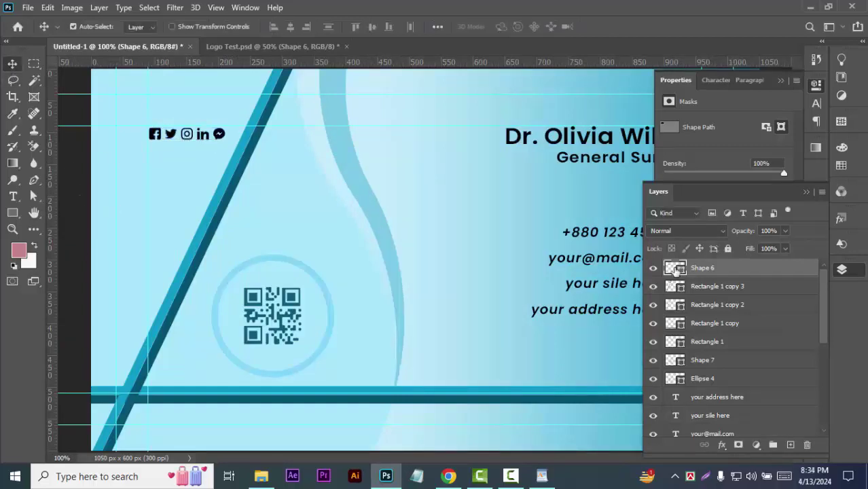
Step: Recolour the icon row dark teal #084357 and fit the card in view
double_click(676, 268)
text(098fb)
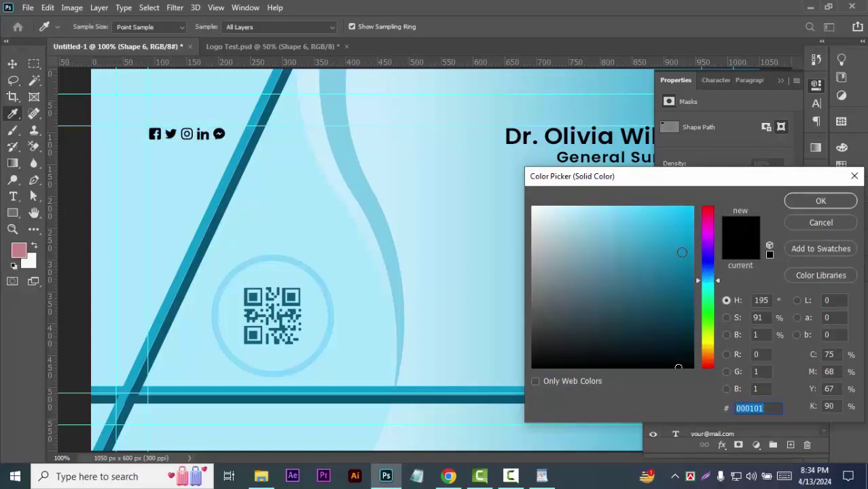
text(b)
click(685, 314)
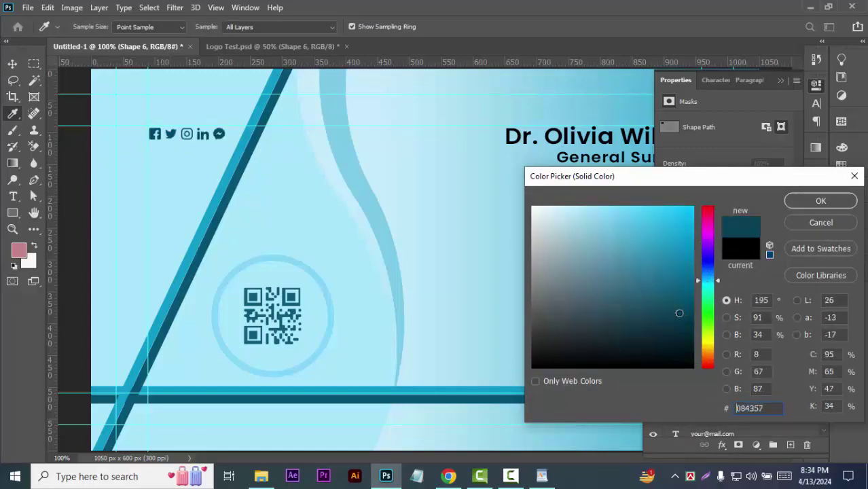
click(821, 201)
click(68, 196)
key(ctrl+minus)
key(ctrl+minus)
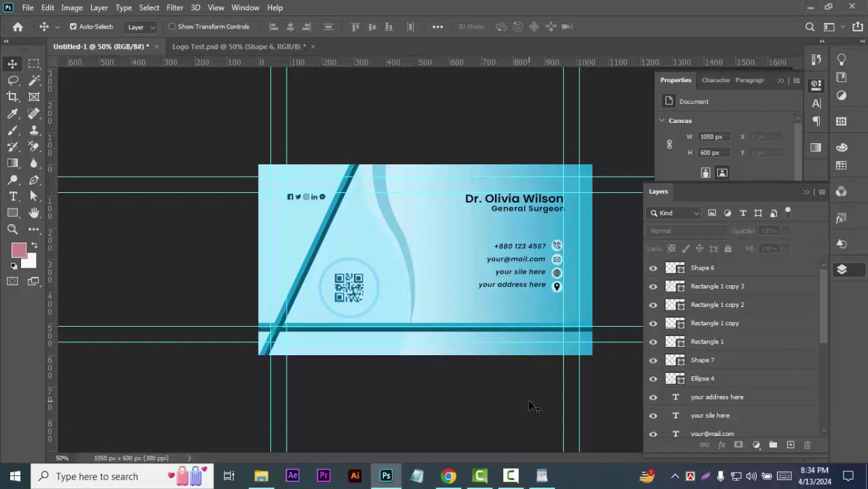
Step: Group the two diagonal stripes, the two rectangles, and Shape 7 with Ellipse 4
click(767, 287)
shift+click(770, 305)
click(773, 444)
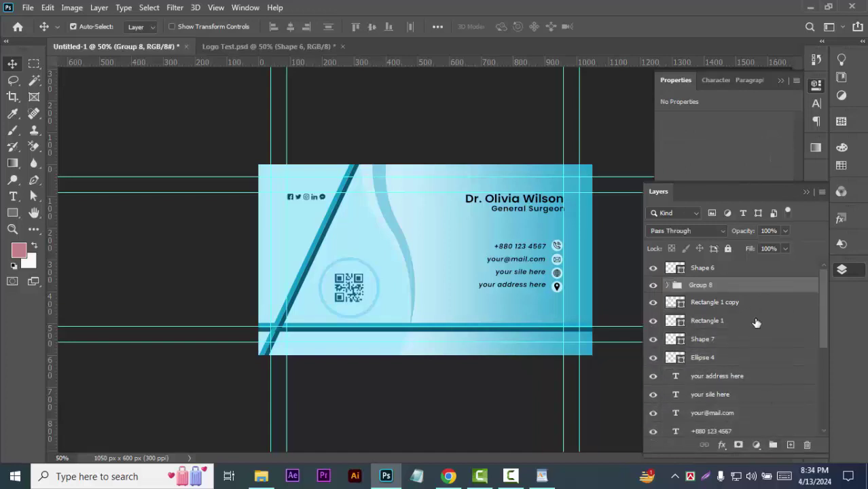
click(754, 305)
shift+click(756, 323)
mouse_move(756, 323)
mouse_down()
mouse_move(759, 358)
mouse_move(747, 352)
mouse_up()
key(ctrl+g)
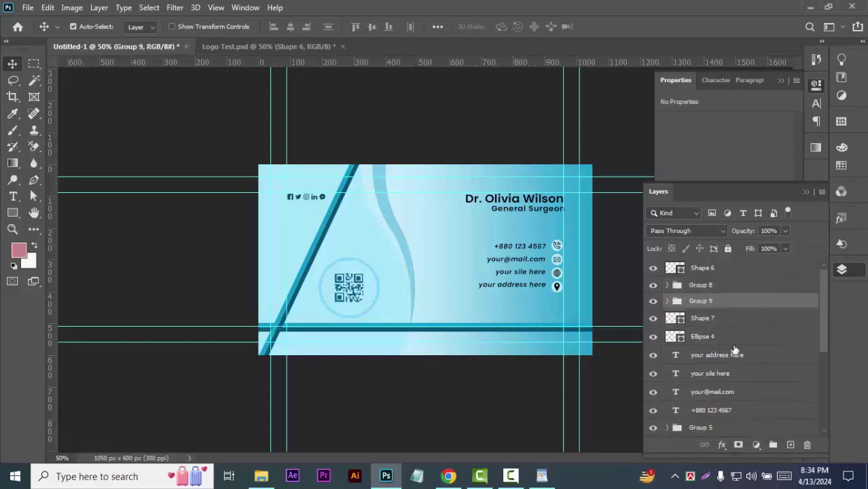
click(725, 319)
shift+click(737, 337)
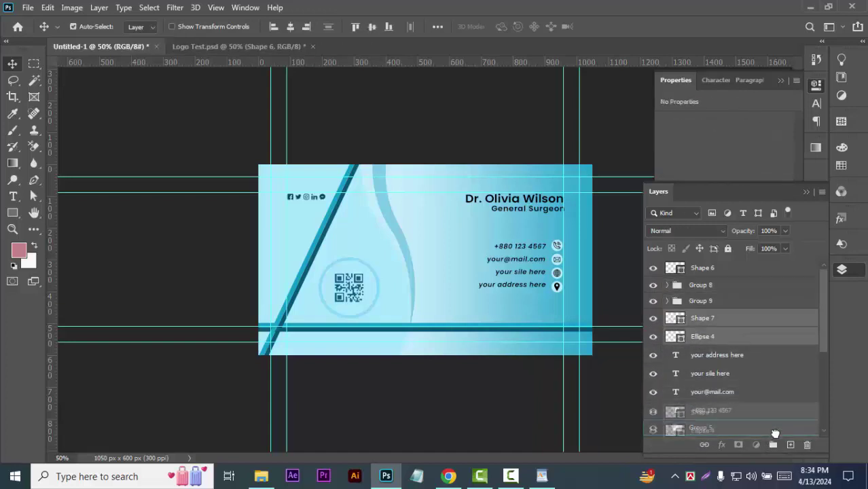
click(773, 445)
Step: Group all the card's text layers into a group named Text
scroll(748, 377, down, 1)
click(749, 316)
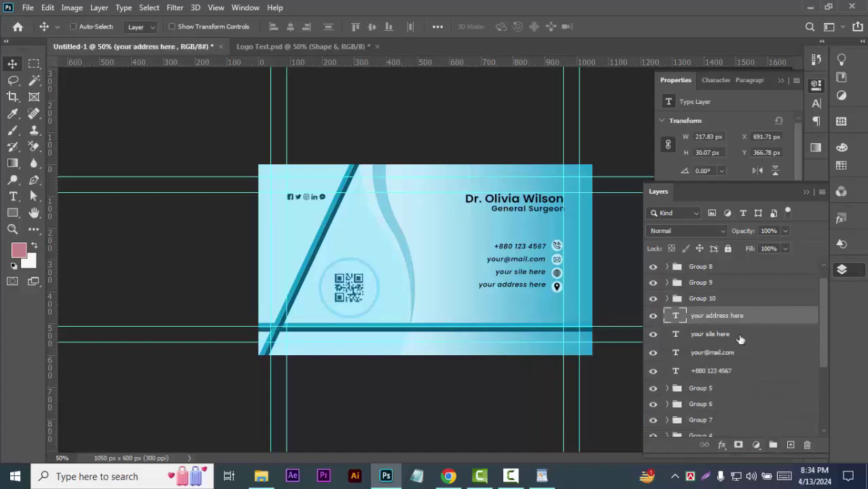
shift+click(740, 335)
shift+click(746, 352)
shift+click(751, 370)
scroll(756, 367, down, 5)
scroll(755, 364, down, 1)
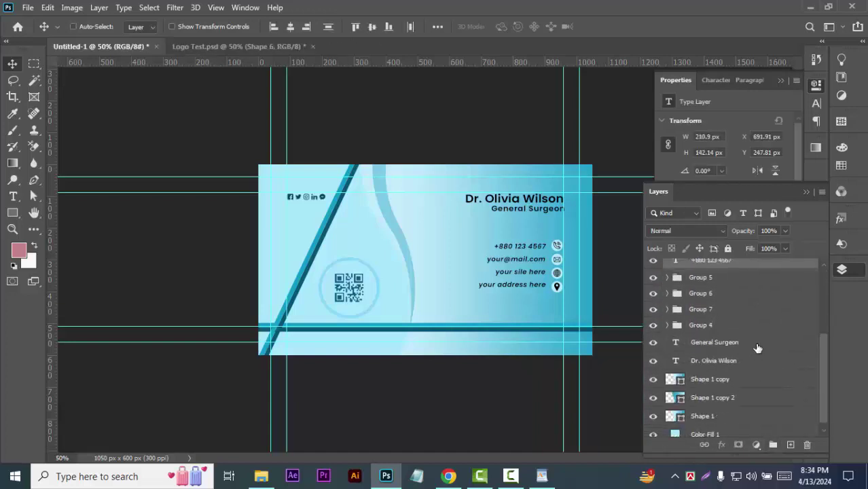
ctrl+click(754, 344)
ctrl+click(752, 362)
click(773, 445)
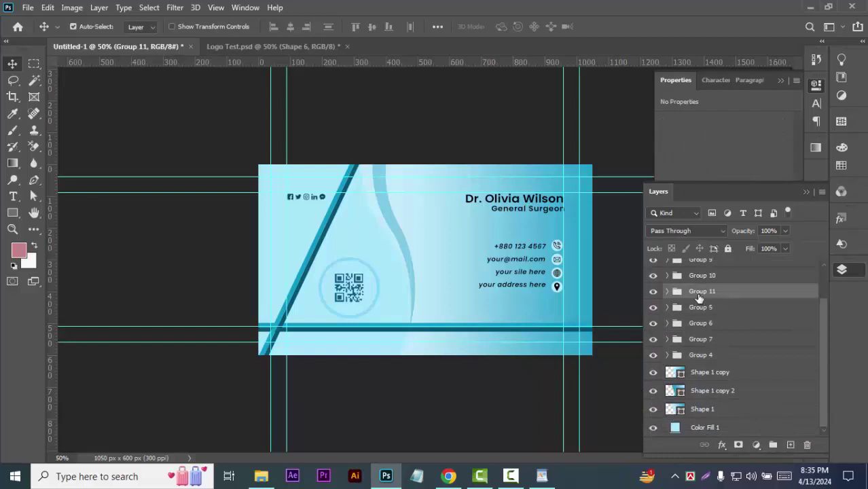
text(Text)
click(779, 297)
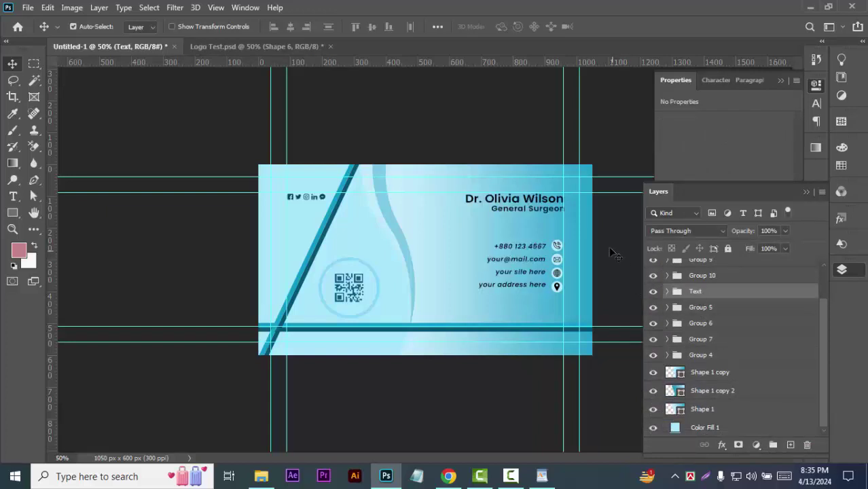
Step: Nudge the General Surgeon and doctor's name text slightly left
click(667, 291)
click(743, 387)
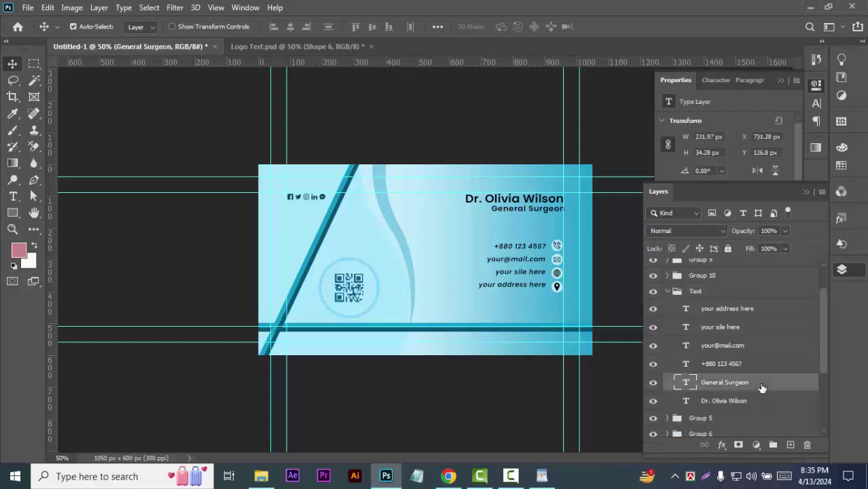
key(Left)
key(Left)
key(Left)
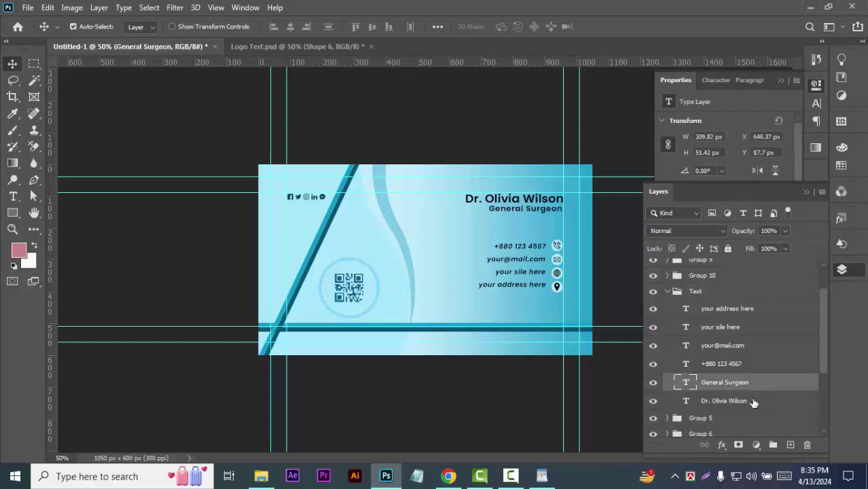
click(753, 401)
key(Left)
key(Left)
key(Left)
key(Left)
key(Left)
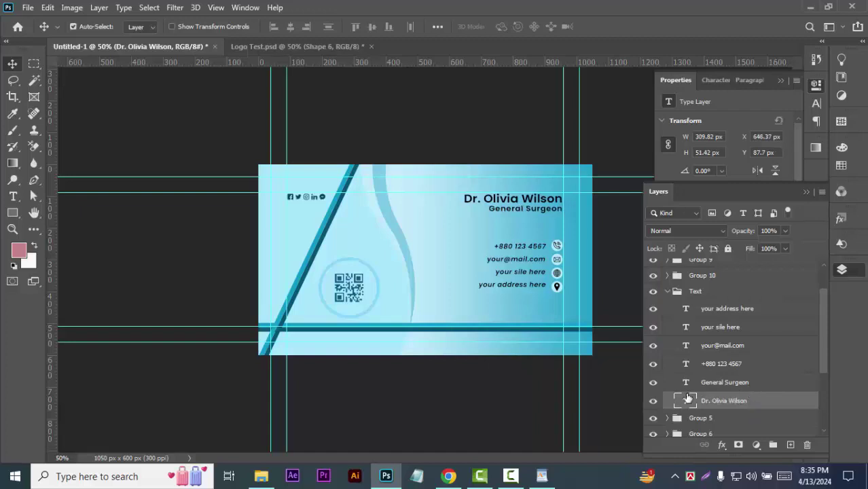
click(677, 290)
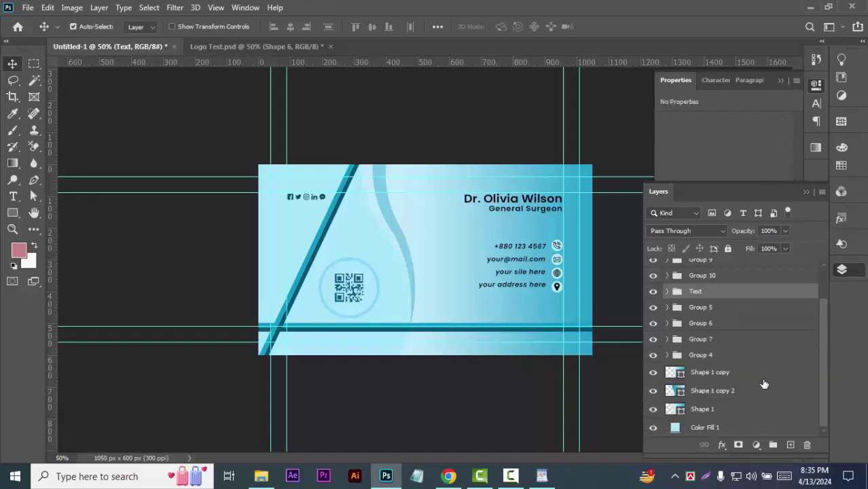
Step: Put Shape 1, Shape 1 copy and Shape 1 copy 2 into Group 11
click(654, 376)
click(780, 373)
shift+click(759, 390)
shift+click(748, 411)
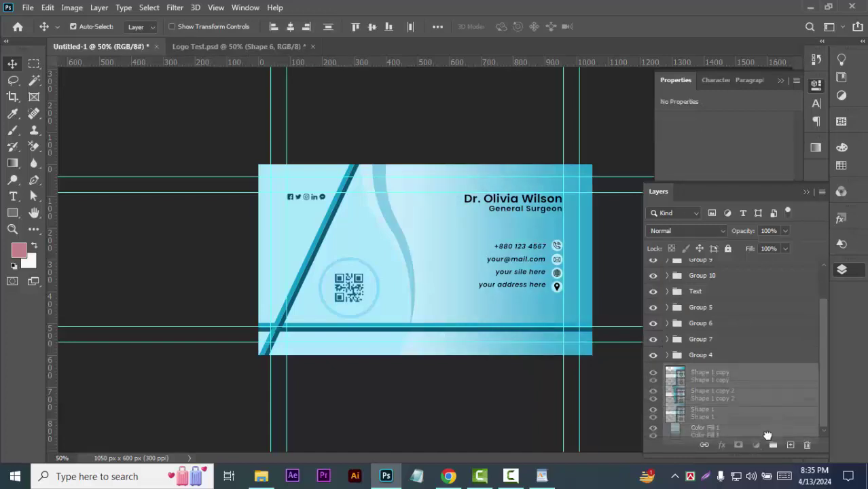
drag(766, 413, 774, 446)
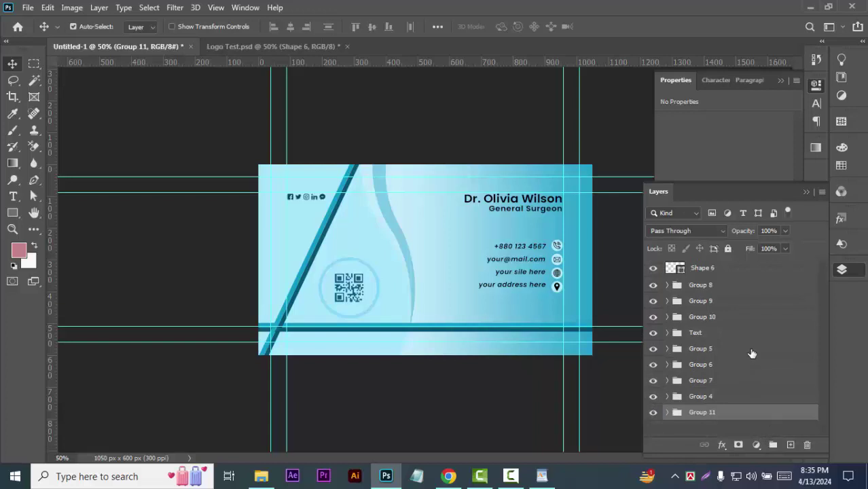
click(737, 423)
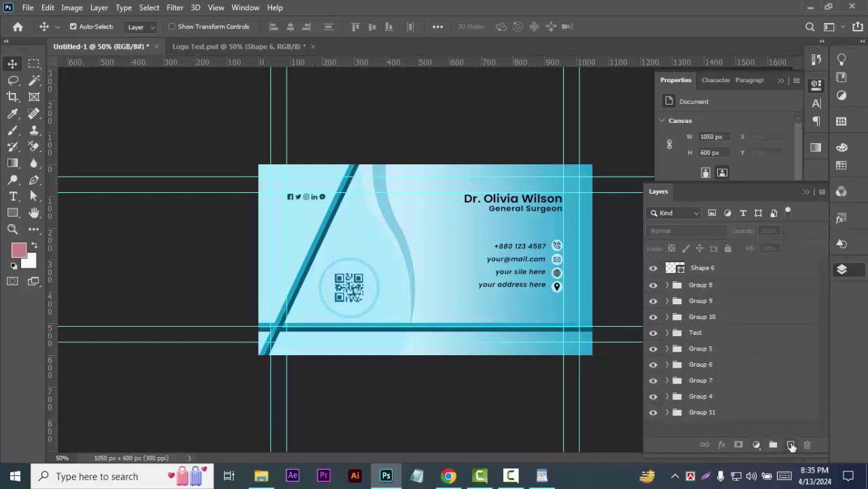
Step: Duplicate Color Fill 1 and move the copy out of Group 11 below it
click(791, 445)
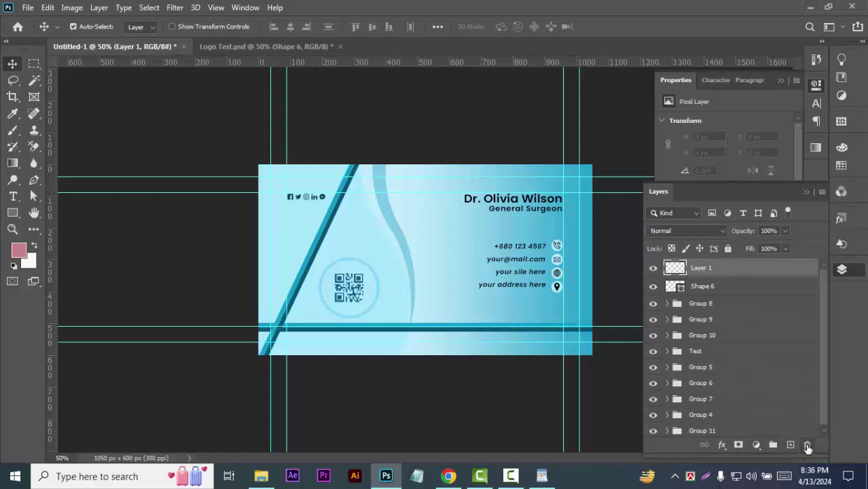
click(808, 446)
click(666, 412)
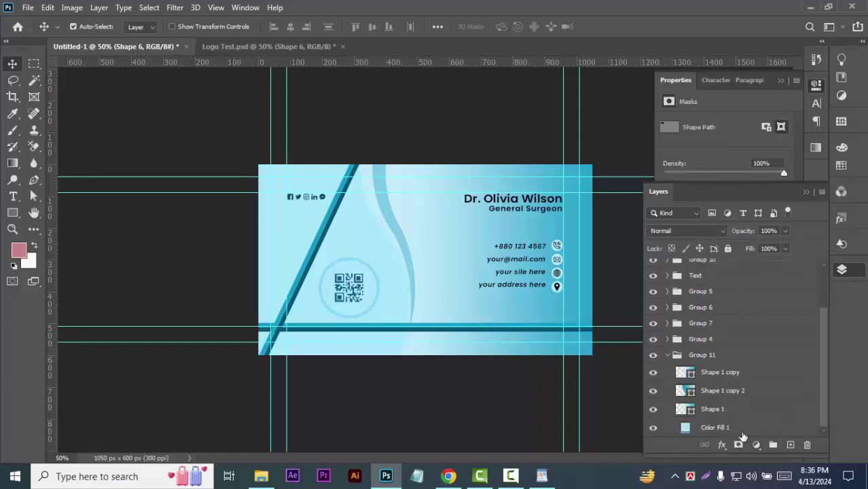
drag(754, 432, 790, 445)
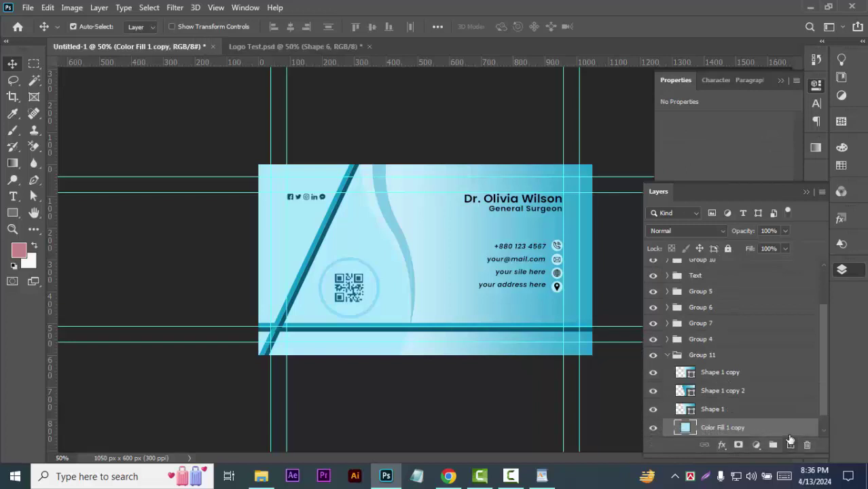
drag(745, 414, 733, 331)
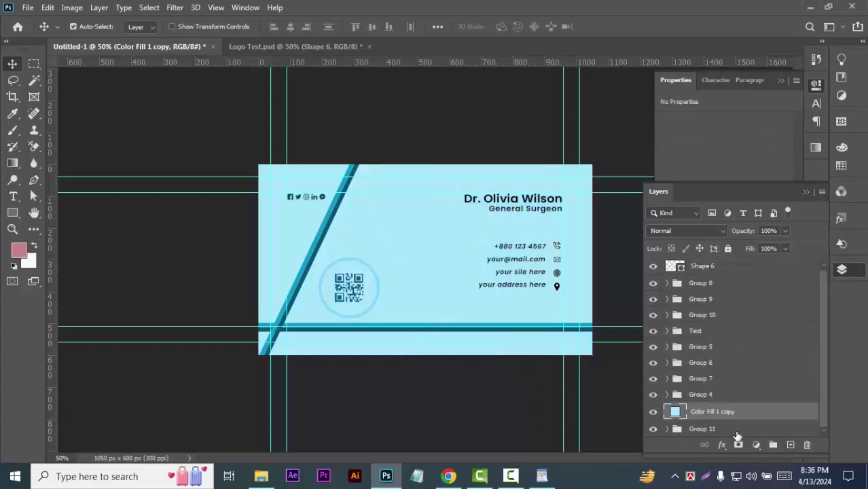
mouse_move(737, 435)
mouse_down()
mouse_move(731, 269)
mouse_move(773, 444)
mouse_up()
Step: Group the front layers as Front, rename the fill copy Back, and hide Front
shift+click(730, 269)
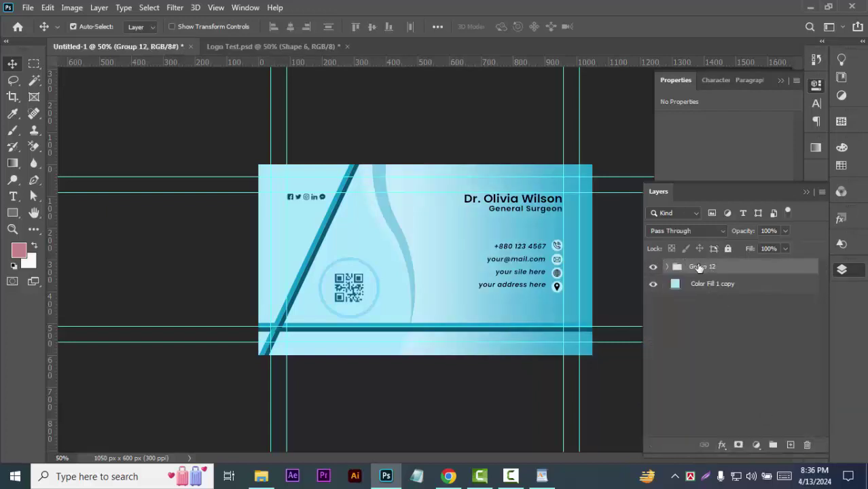
double_click(700, 267)
text(Front)
key(Tab)
text(Ba)
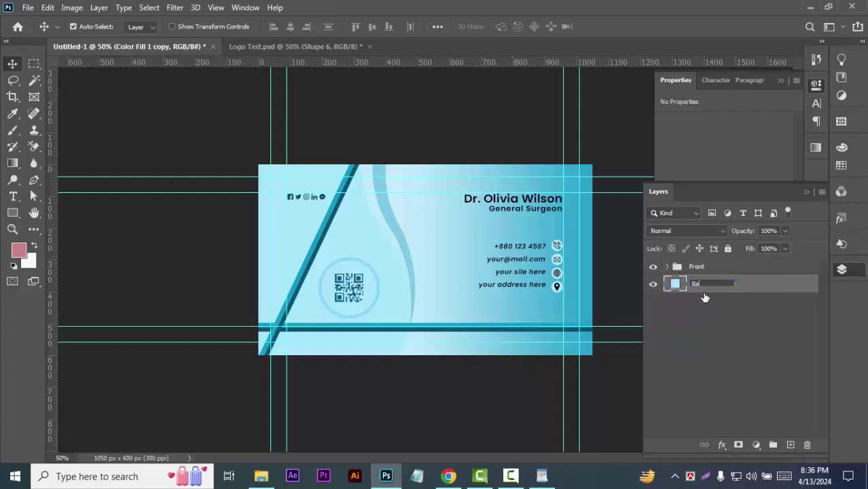
click(705, 297)
click(654, 266)
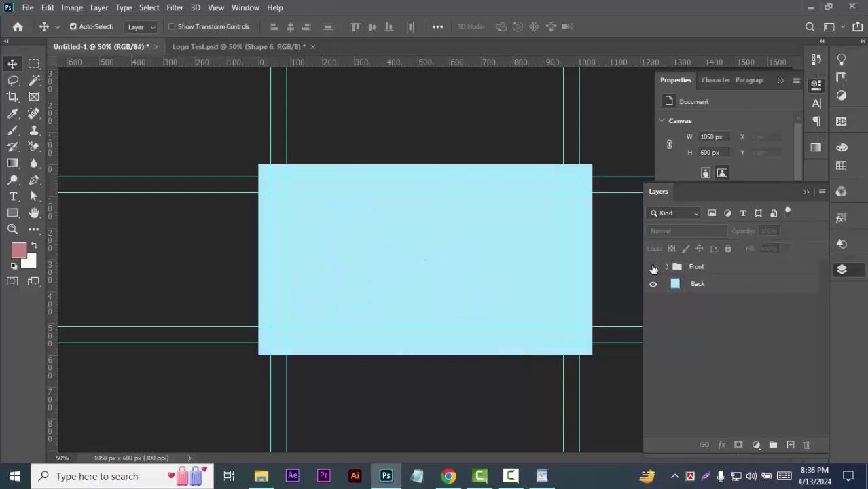
Step: Put the Back fill into a new group named Back and rename the layer Background
click(722, 286)
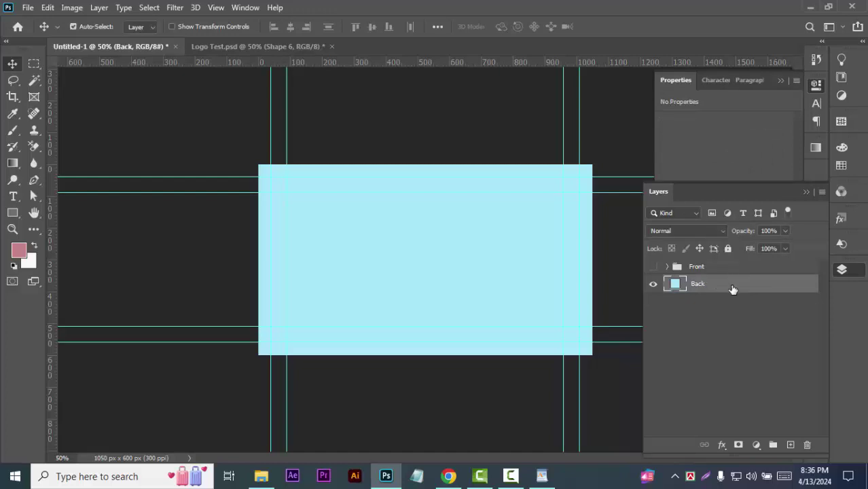
drag(731, 284, 773, 445)
double_click(703, 282)
text(Back)
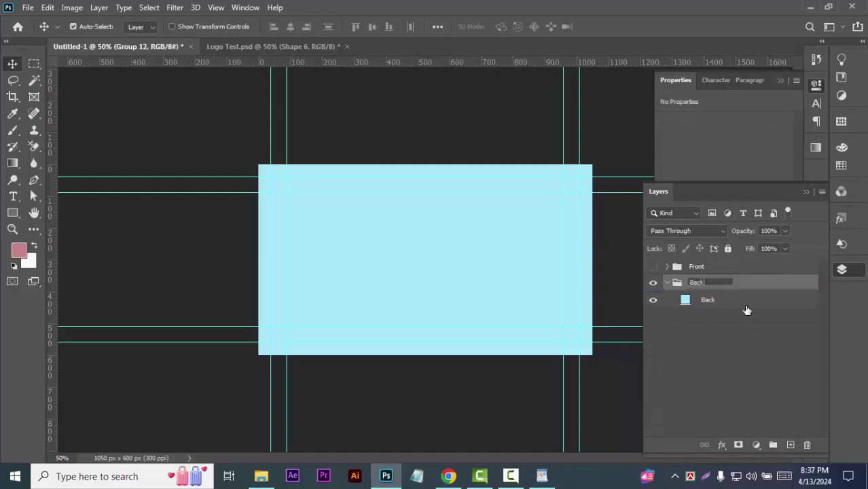
key(Return)
double_click(708, 300)
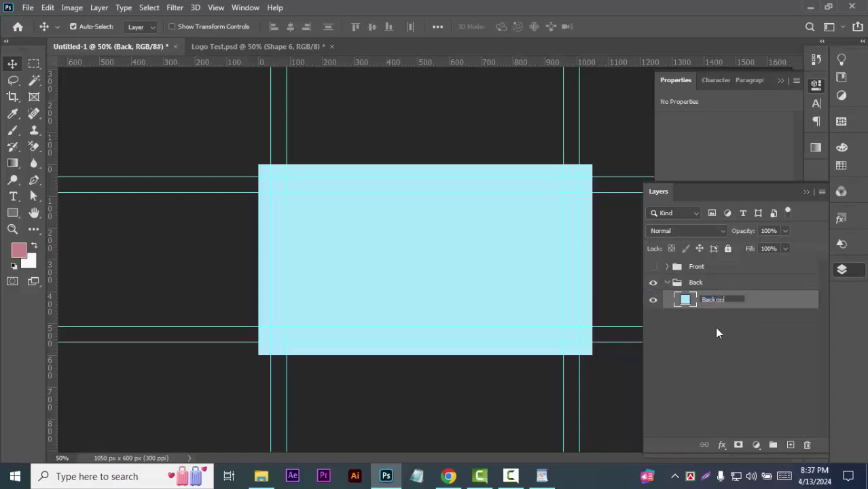
text(round)
click(692, 328)
Step: Recolour the Background fill teal 0c87b0
double_click(685, 299)
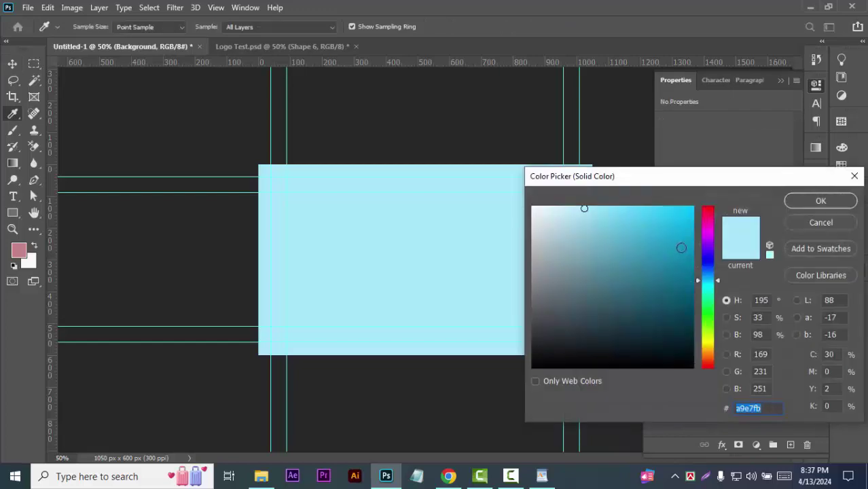
click(683, 256)
click(821, 202)
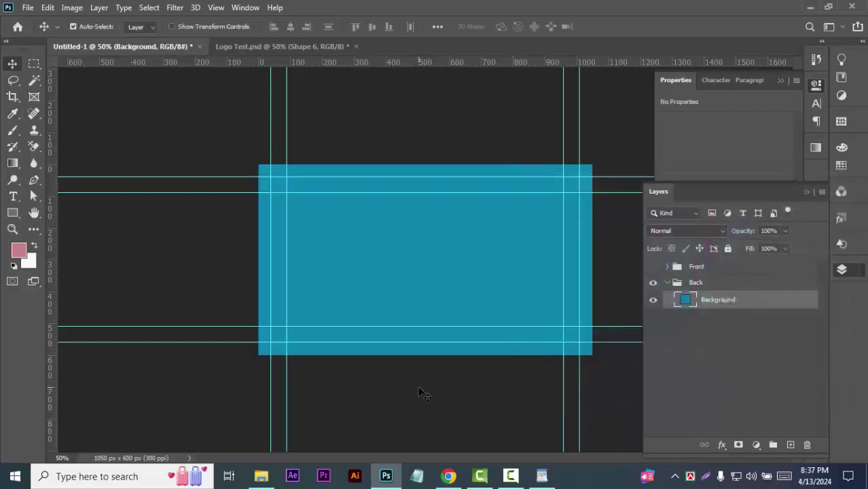
Step: Group Group 8 and Group 9 as Group 12, move it into Back, and hide Front
click(653, 266)
click(667, 267)
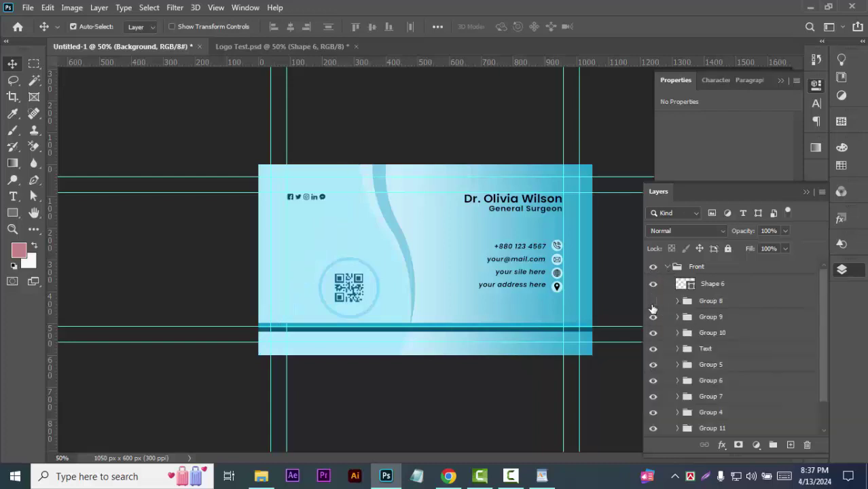
click(747, 301)
shift+click(742, 320)
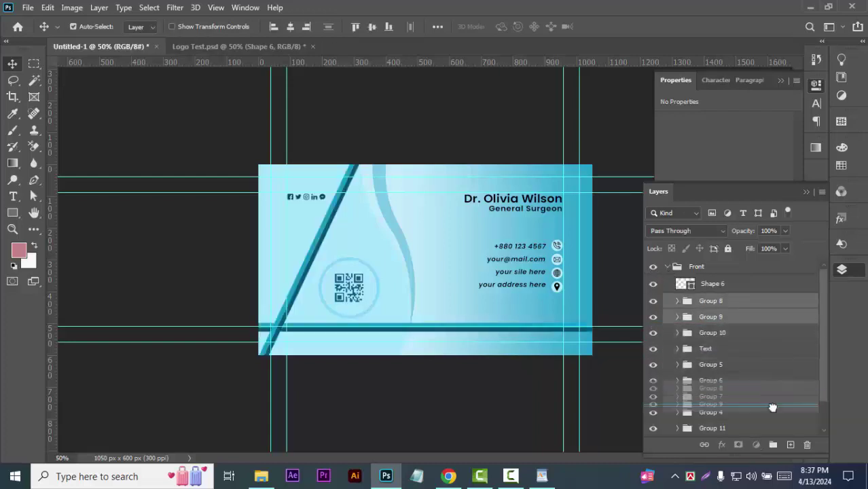
drag(742, 320, 773, 445)
click(653, 301)
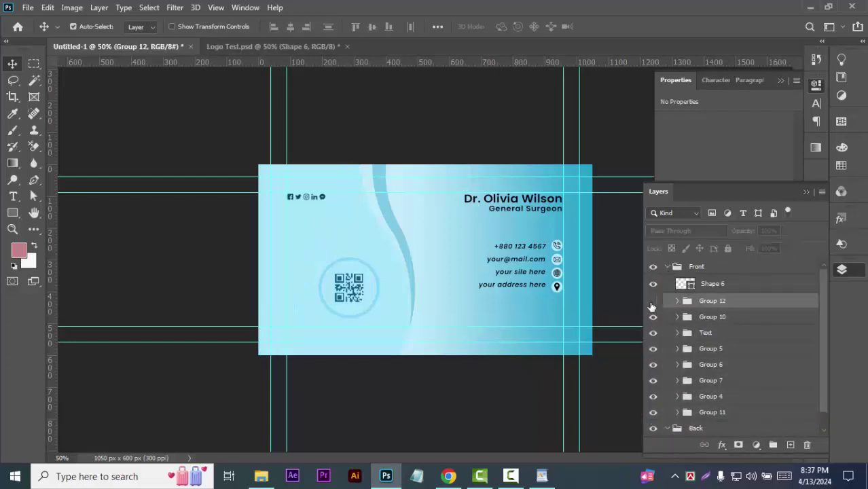
mouse_move(745, 305)
mouse_down()
mouse_move(729, 264)
mouse_move(724, 282)
mouse_move(746, 304)
mouse_up()
click(668, 283)
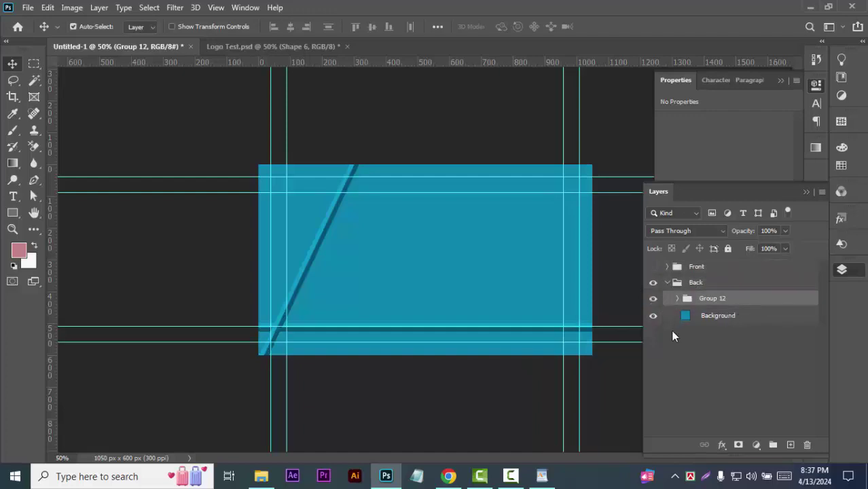
click(435, 429)
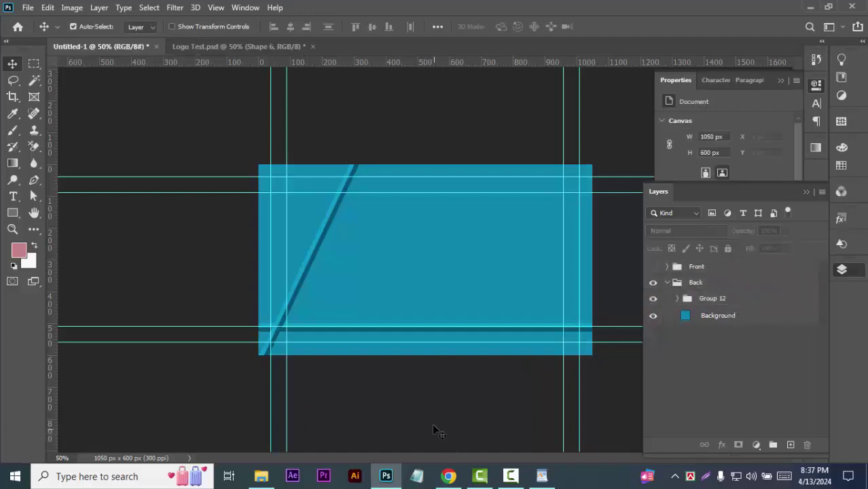
Step: Add centre-aligned 'HealthCare' title text on the back, above Group 12
click(13, 196)
click(746, 299)
key(v)
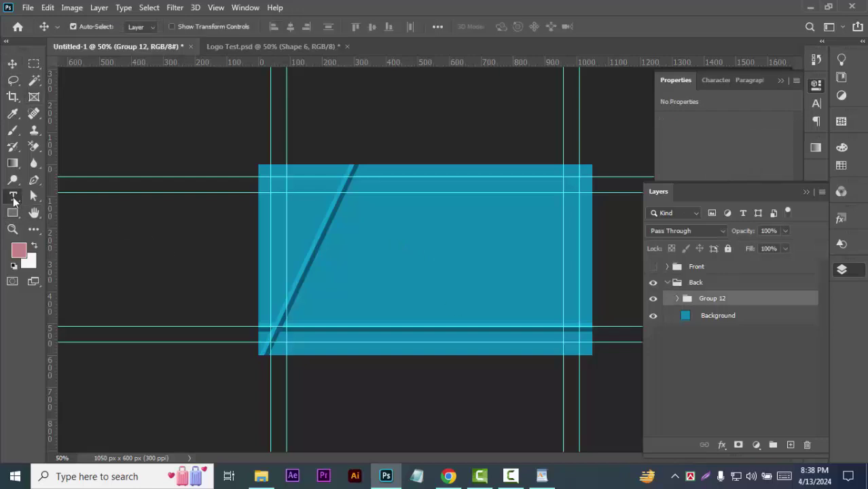
click(13, 196)
click(411, 259)
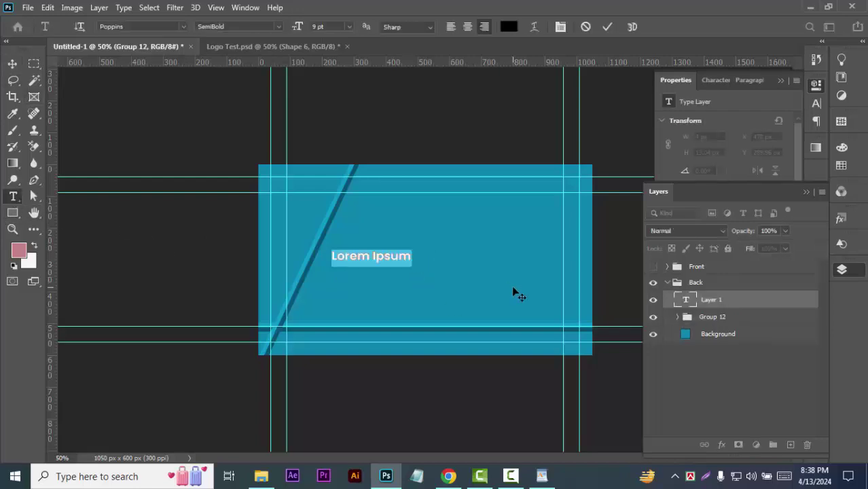
text(HealthCo)
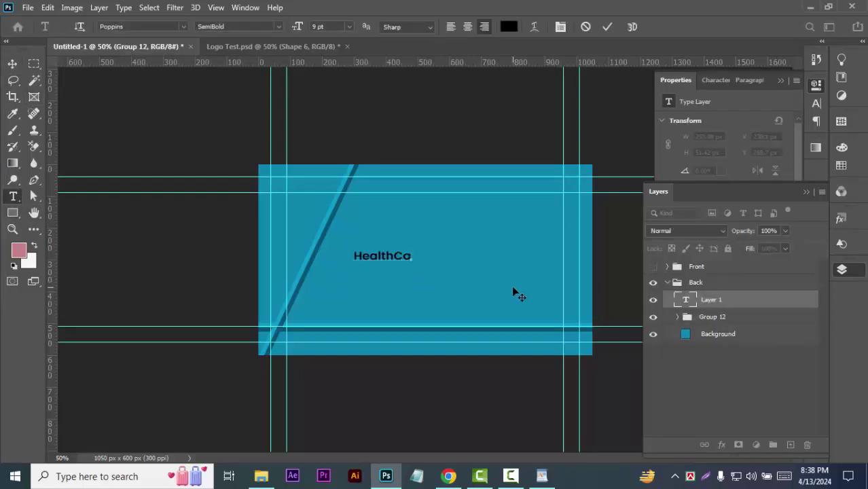
text(are)
click(741, 81)
click(697, 102)
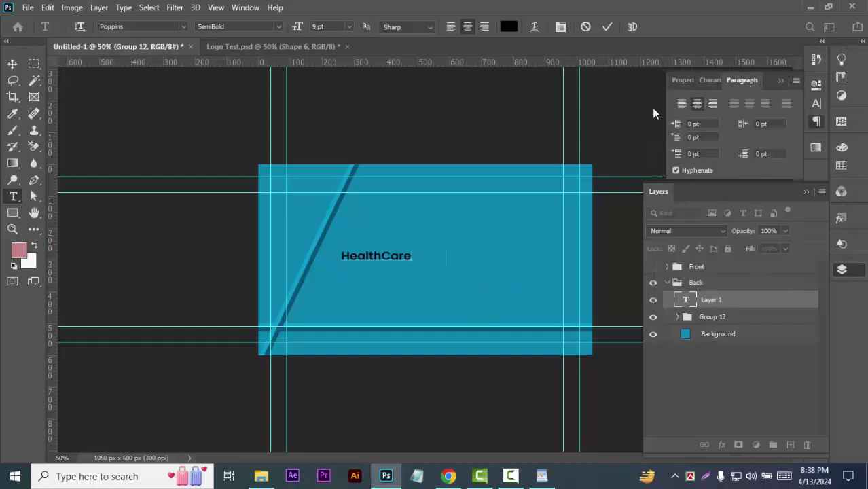
click(12, 64)
Step: Format the title All Caps, Bold, 18 pt and centre it on the card
click(816, 103)
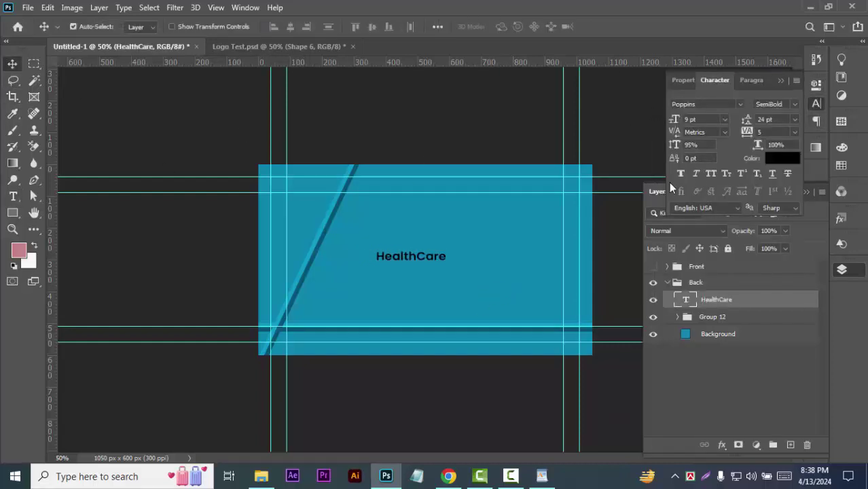
click(711, 174)
click(795, 104)
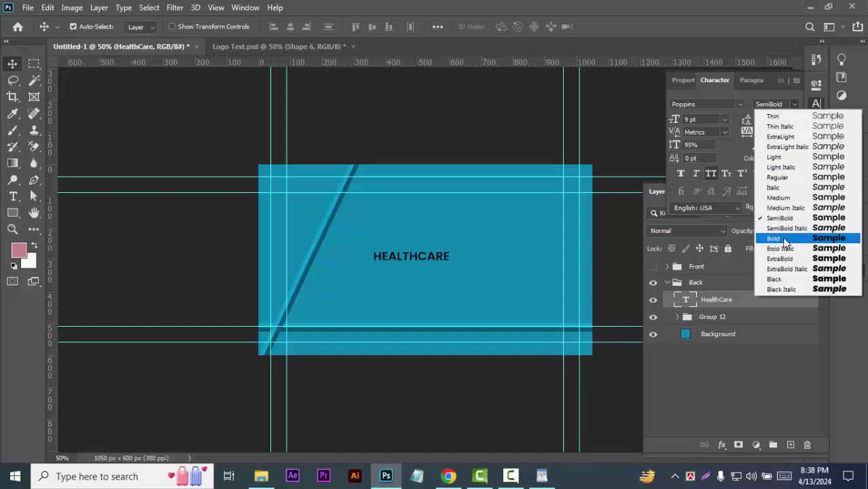
click(782, 236)
click(724, 119)
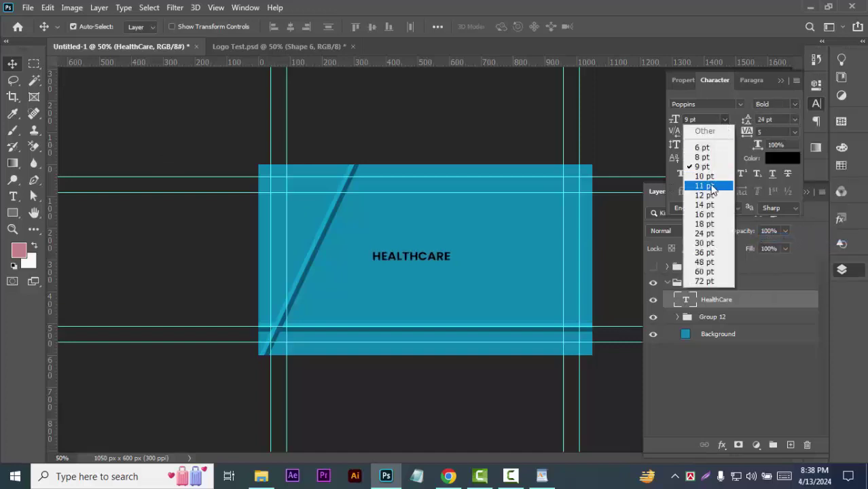
click(709, 184)
click(724, 121)
click(704, 233)
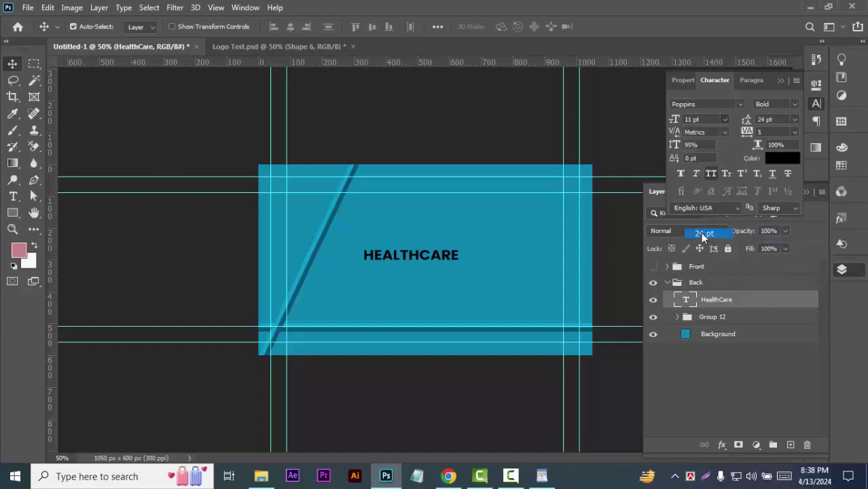
click(724, 119)
click(704, 221)
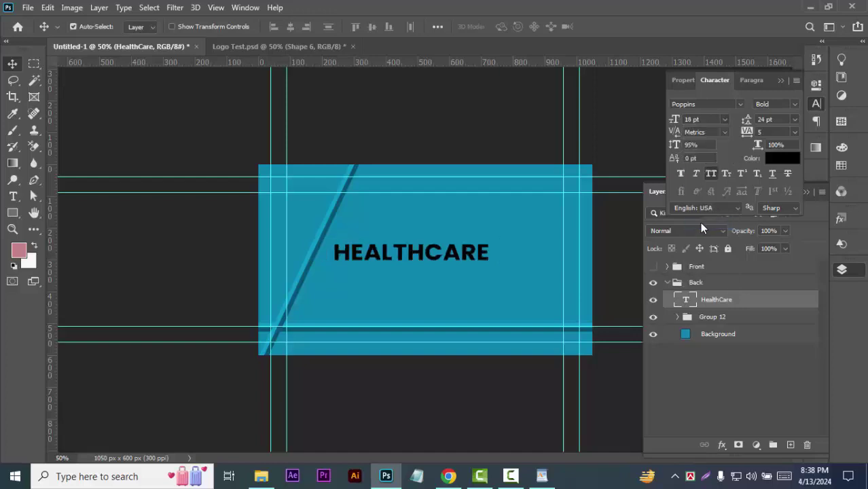
drag(447, 260, 477, 260)
Step: Bring the heart logo from Logo Test into the Back group below HealthCare
click(272, 46)
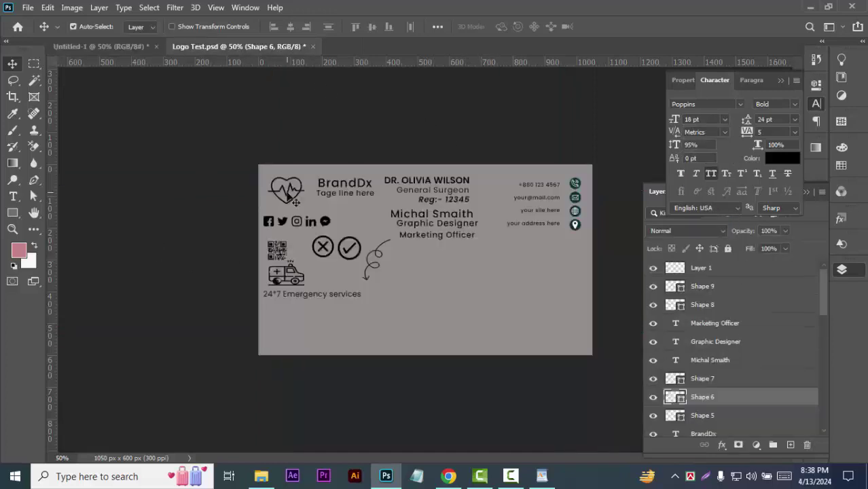
drag(292, 153, 224, 129)
key(ctrl+z)
mouse_move(285, 190)
mouse_down()
mouse_move(108, 45)
mouse_move(490, 315)
mouse_up()
key(ctrl+t)
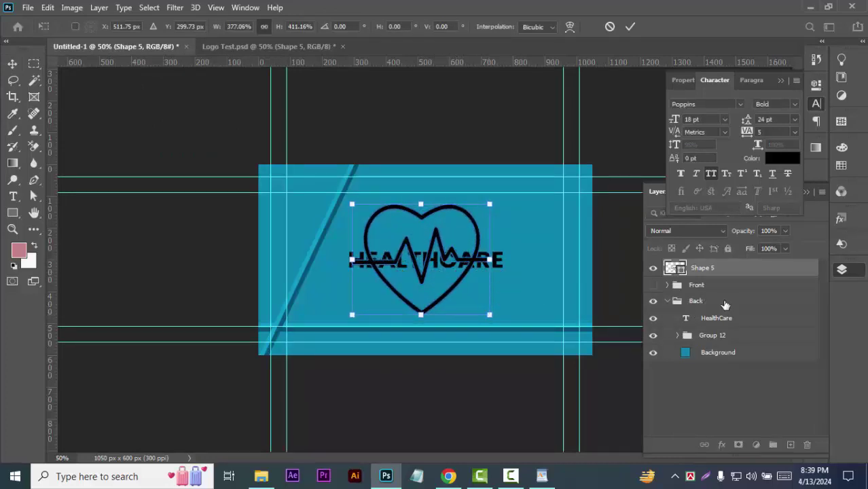
drag(738, 321, 739, 324)
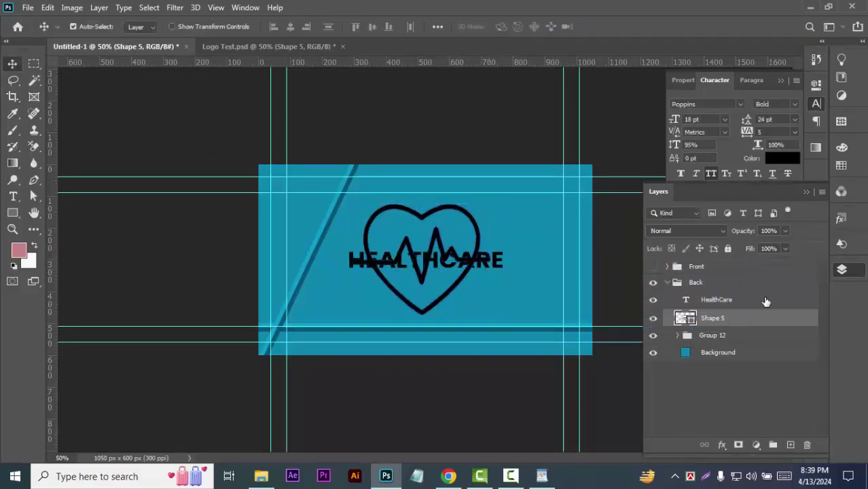
Step: Make the HEALTHCARE title white
click(766, 301)
click(782, 158)
click(536, 207)
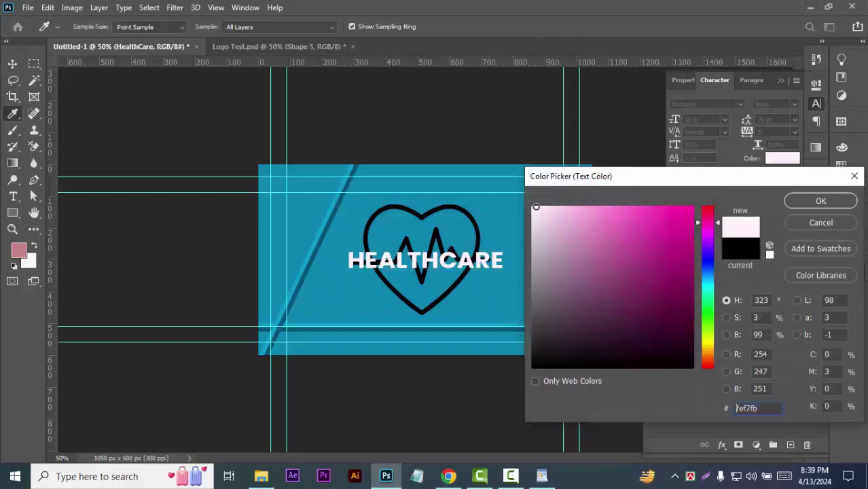
click(811, 202)
Step: Recolour the heart logo darker blue at 58% opacity, then return to Logo Test.psd
click(757, 318)
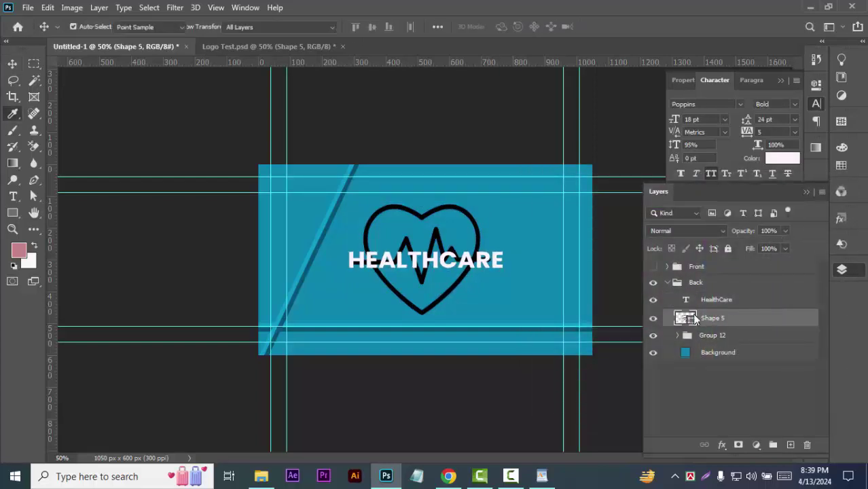
double_click(690, 318)
click(711, 276)
click(686, 223)
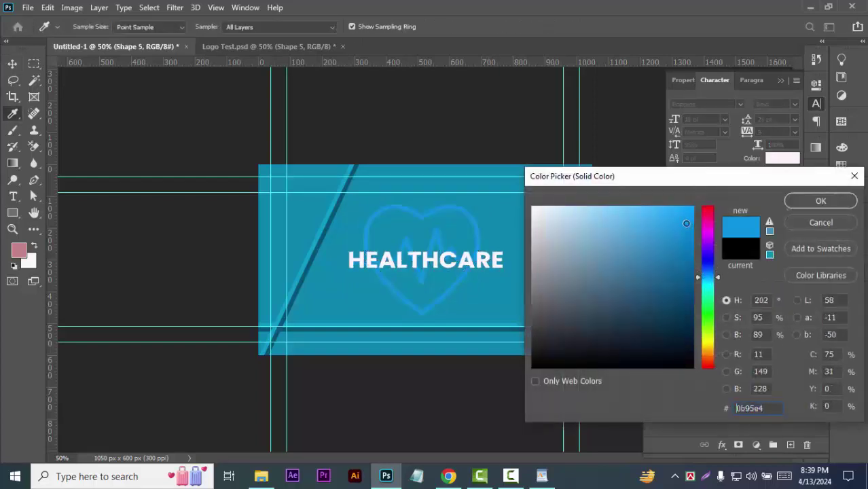
click(677, 283)
click(802, 201)
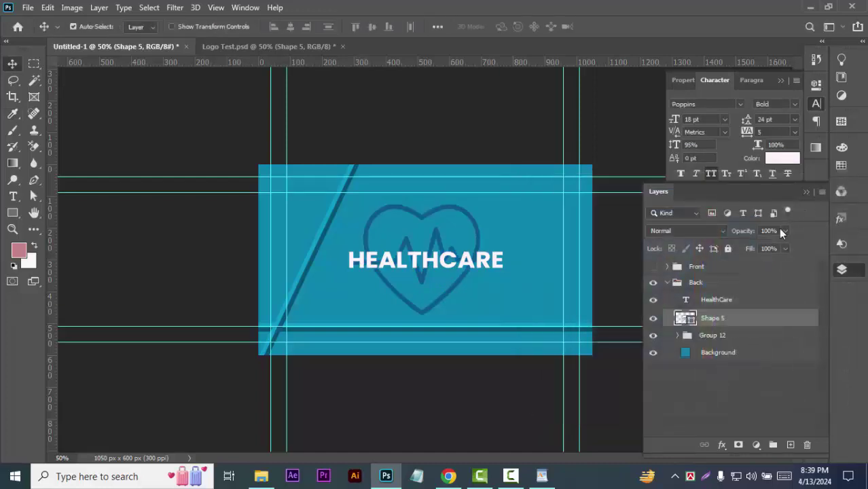
drag(772, 248, 760, 245)
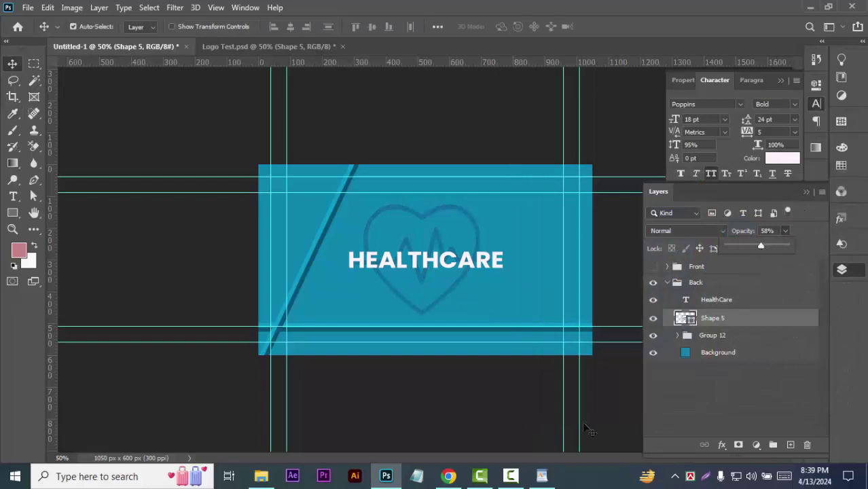
click(464, 412)
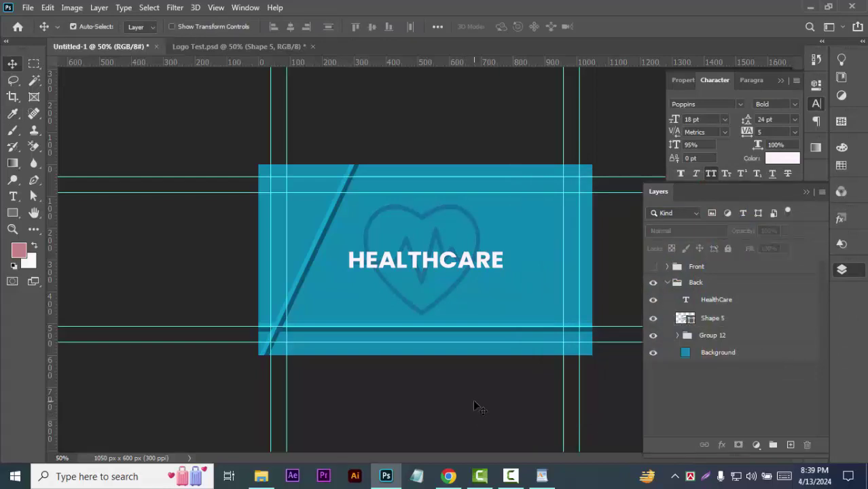
click(228, 47)
Step: Copy the 'Tage line here' tagline into Untitled-1 and colour it white
click(352, 202)
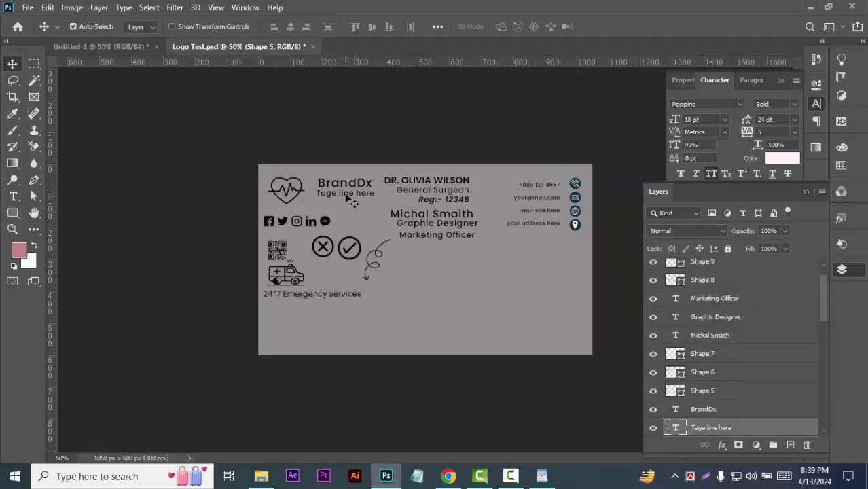
drag(352, 202, 423, 283)
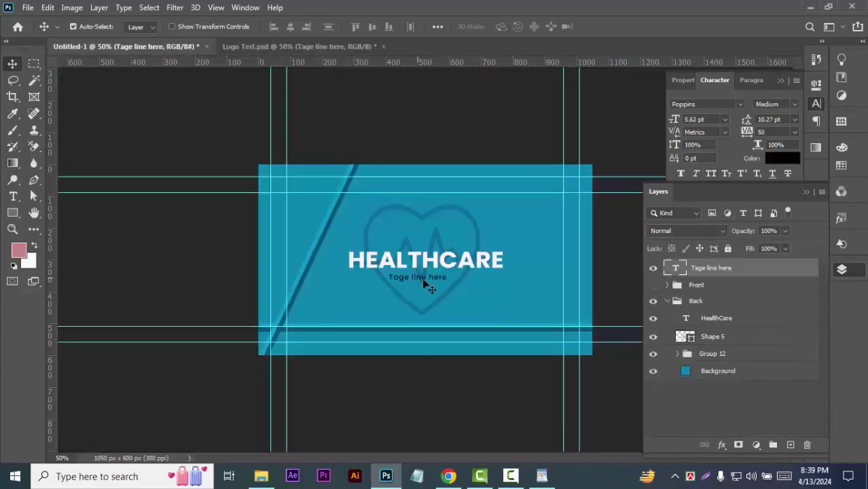
click(783, 158)
click(533, 208)
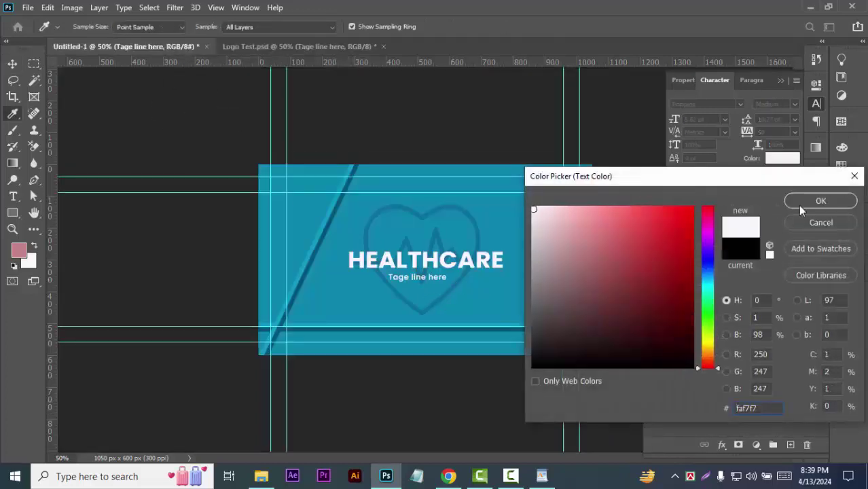
click(819, 200)
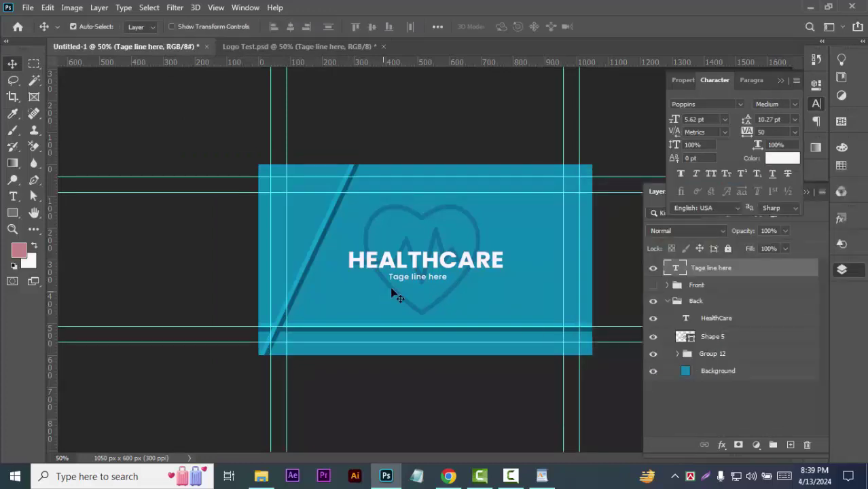
Step: Set the tagline to 8 pt and move it beneath HEALTHCARE
click(725, 119)
click(726, 175)
click(724, 120)
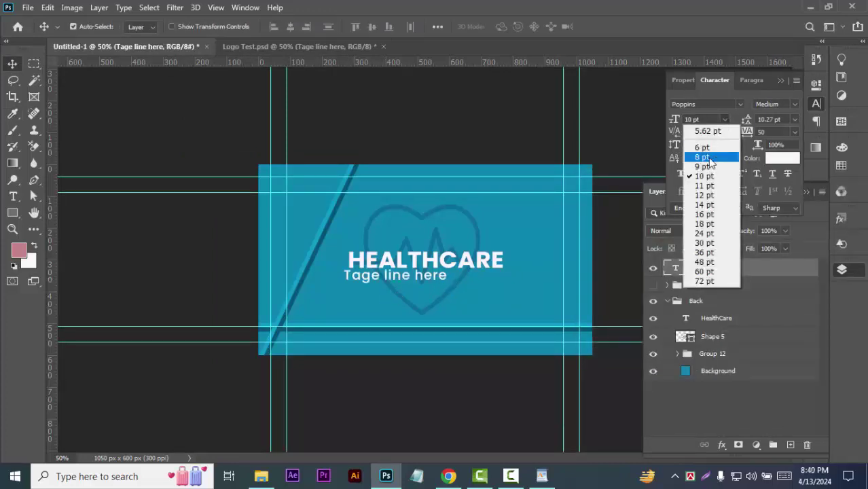
click(707, 157)
drag(432, 280, 453, 280)
Step: Leave the tagline in normal case, set it to Poppins Regular, and give it 100 tracking
click(709, 173)
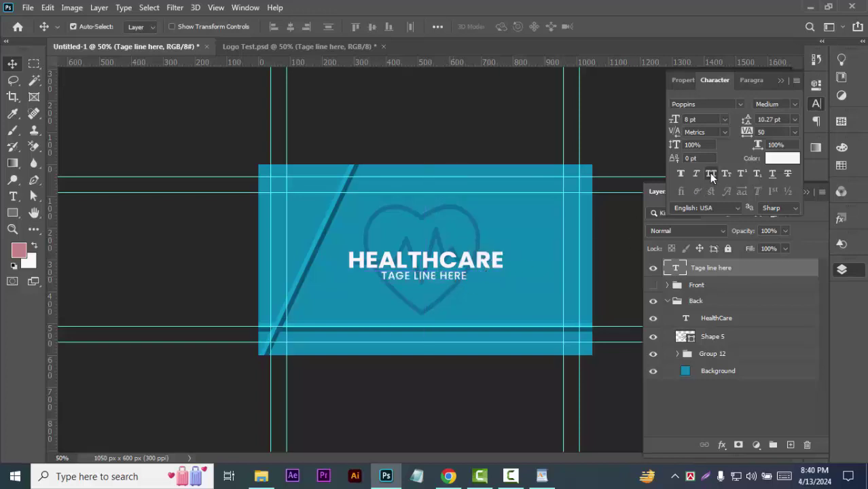
click(710, 173)
click(774, 103)
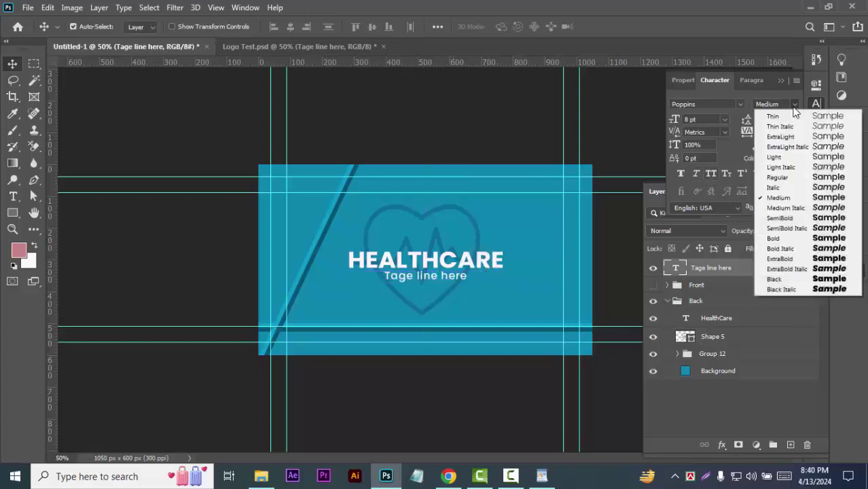
click(787, 176)
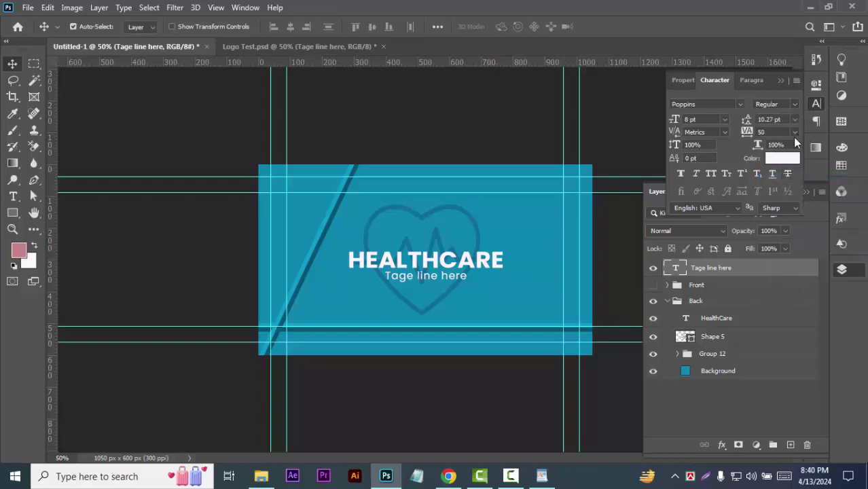
click(793, 134)
click(771, 271)
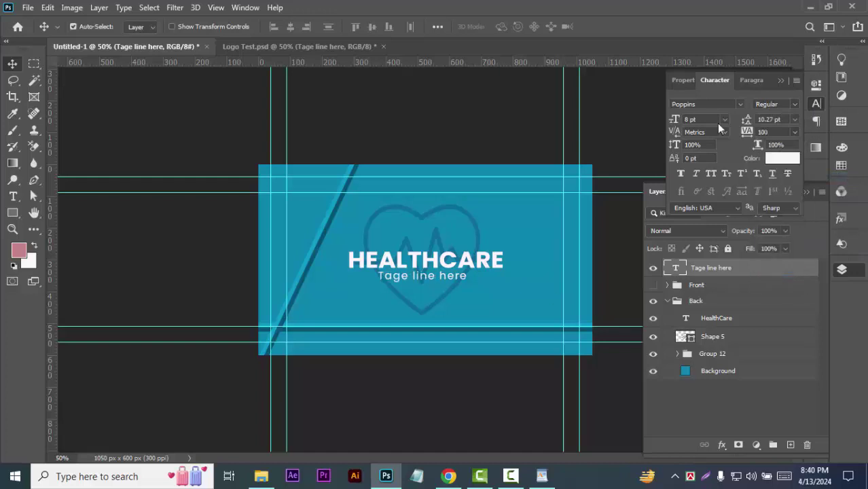
Step: Centre-align the tagline and nudge it into place under HEALTHCARE
click(742, 80)
click(697, 109)
drag(444, 275, 446, 279)
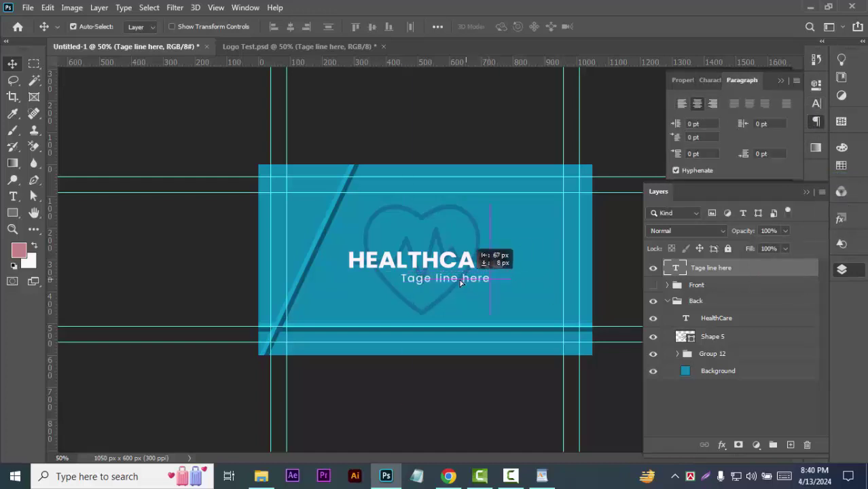
key(Up)
key(Up)
key(Up)
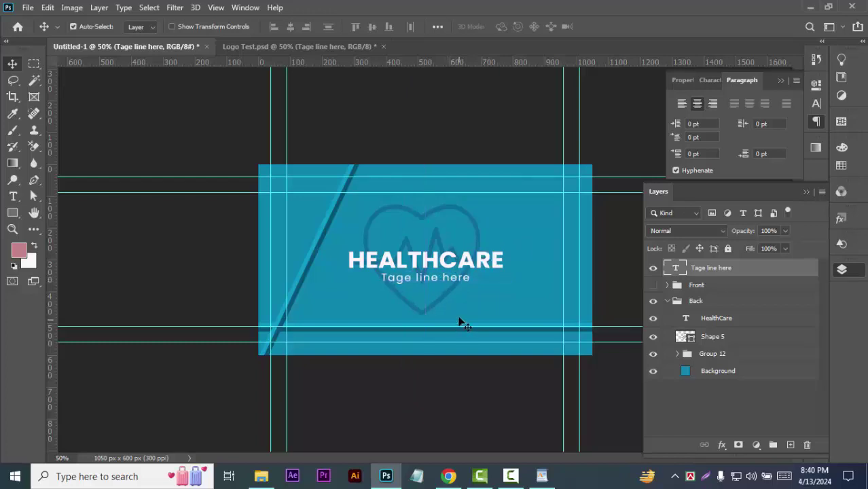
Step: Adjust HEALTHCARE and the heart logo so they sit centred together
drag(480, 263, 483, 261)
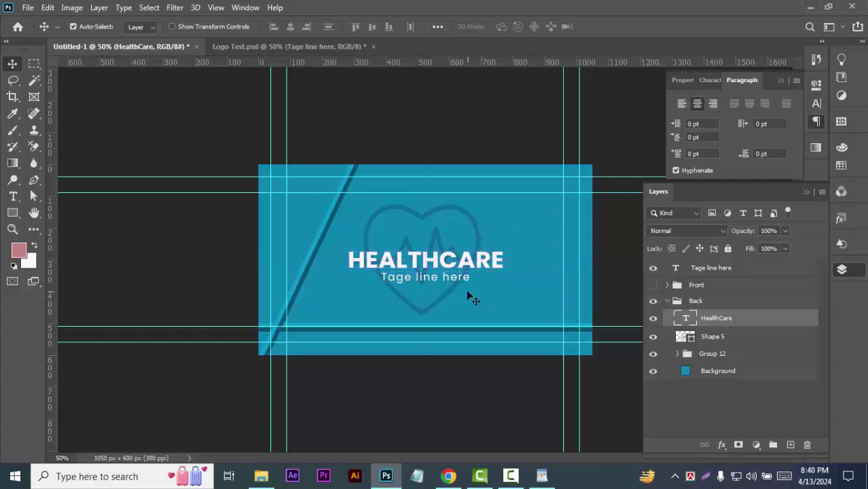
drag(466, 219, 474, 211)
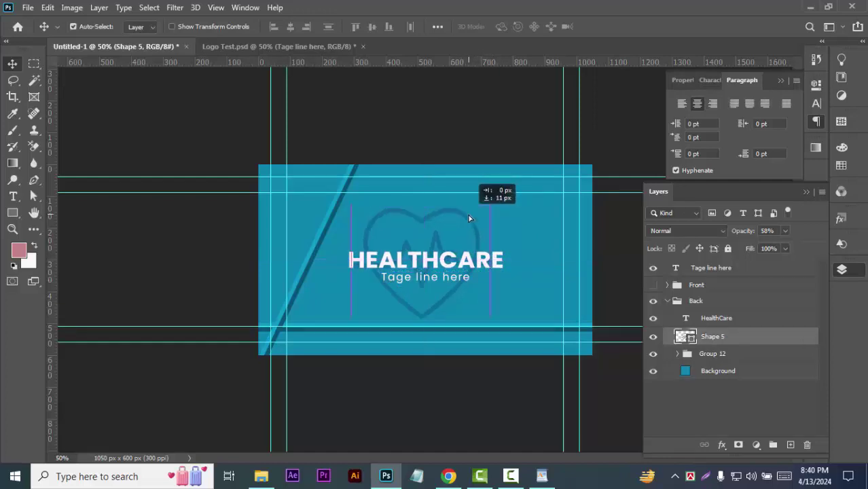
drag(474, 215, 470, 215)
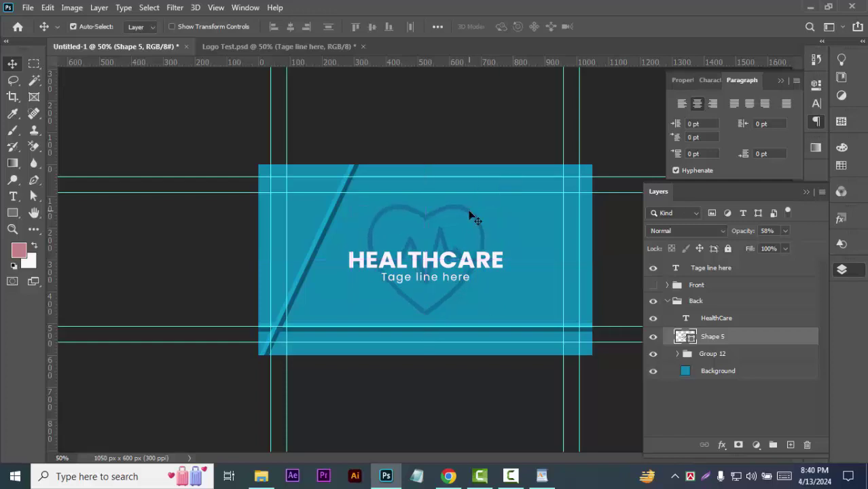
Step: Widen the tagline's tracking to 260, then deselect
click(441, 283)
click(816, 107)
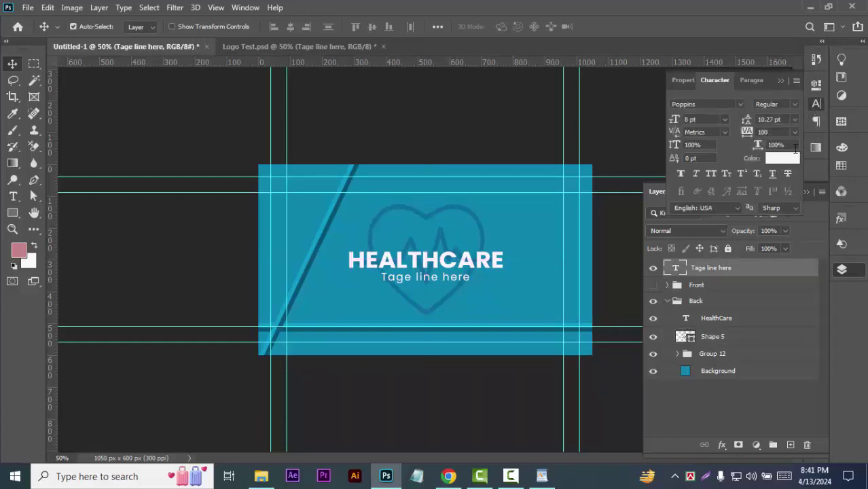
click(795, 131)
click(779, 274)
scroll(770, 133, up, 4)
scroll(770, 133, up, 4)
scroll(770, 134, up, 4)
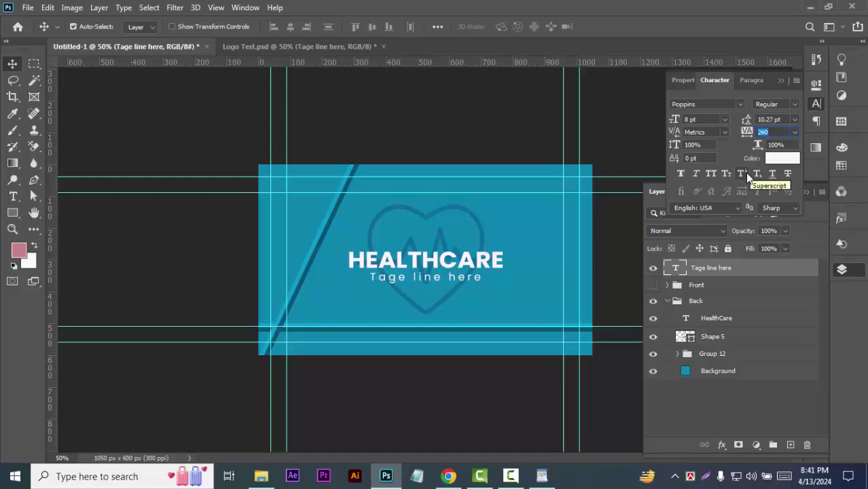
click(751, 403)
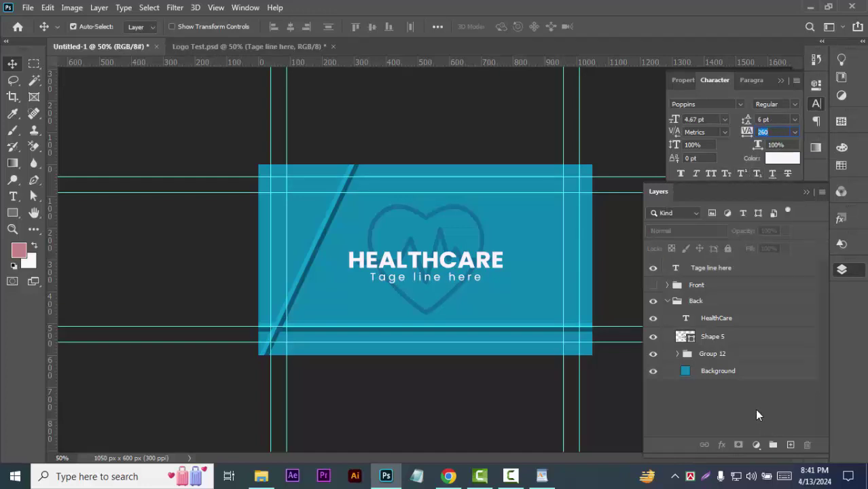
Step: Move the tagline layer into the Back group, just below HealthCare
click(667, 302)
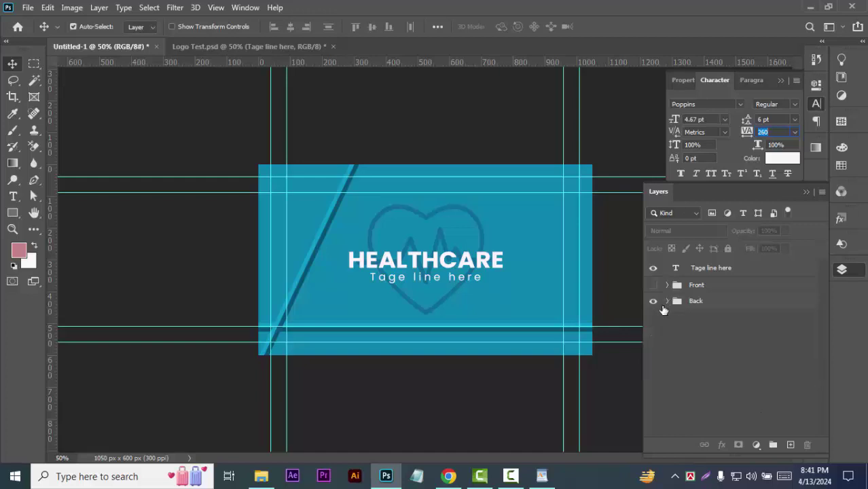
click(663, 307)
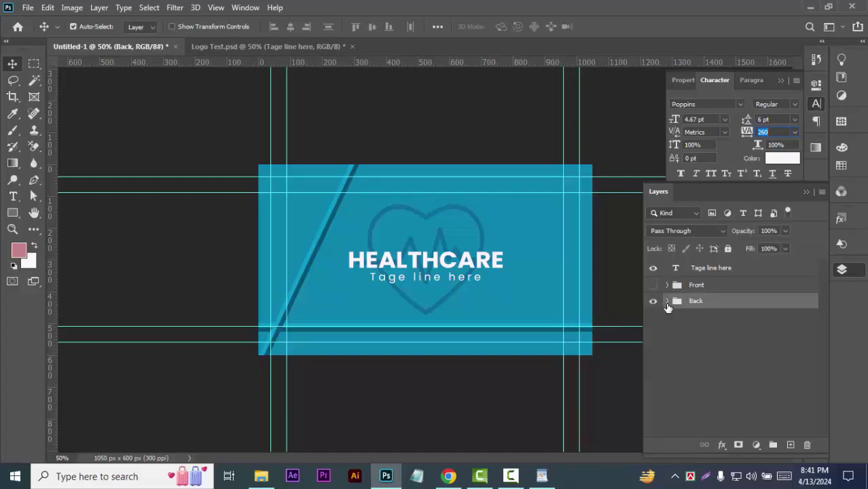
click(667, 301)
drag(751, 316, 751, 325)
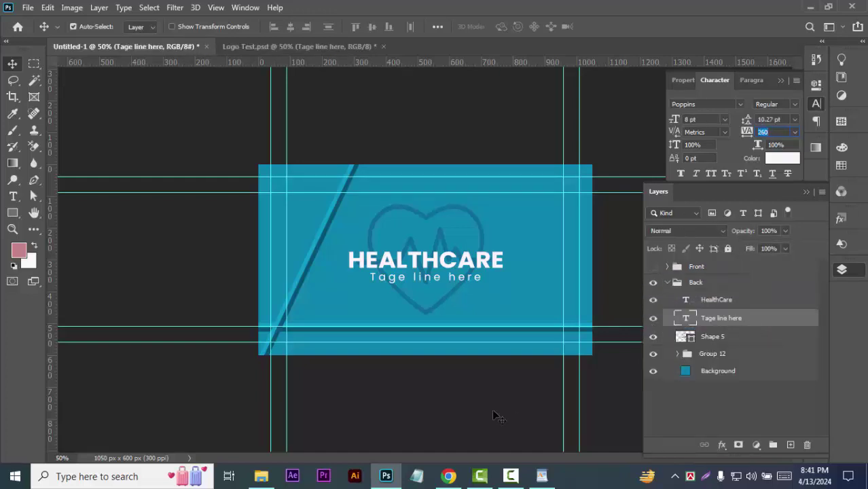
Step: Expand Group 12 and toggle its visibility so the card front shows again
click(677, 354)
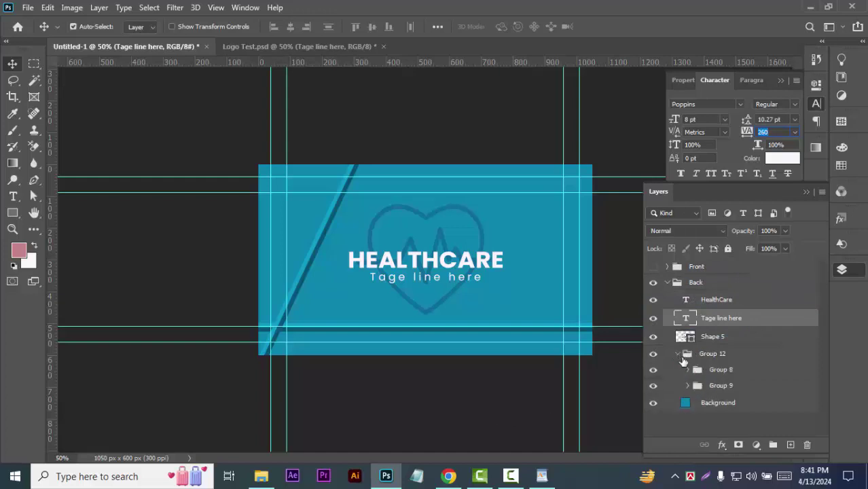
click(684, 357)
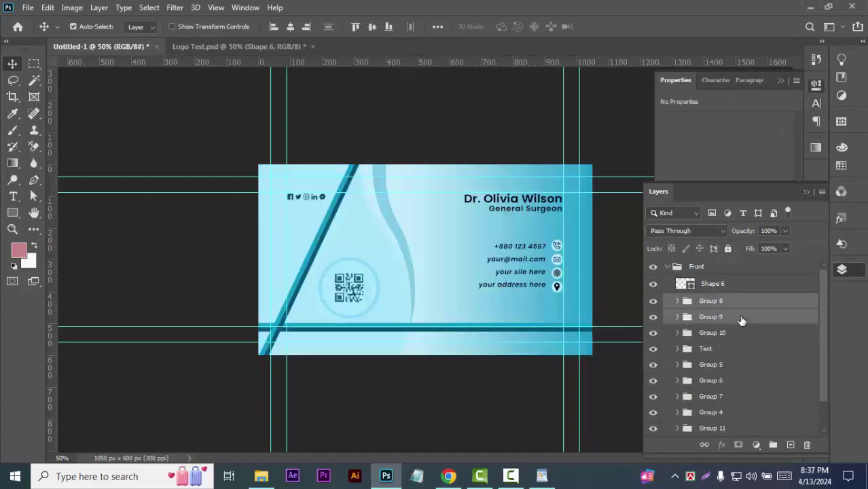
drag(774, 419, 774, 445)
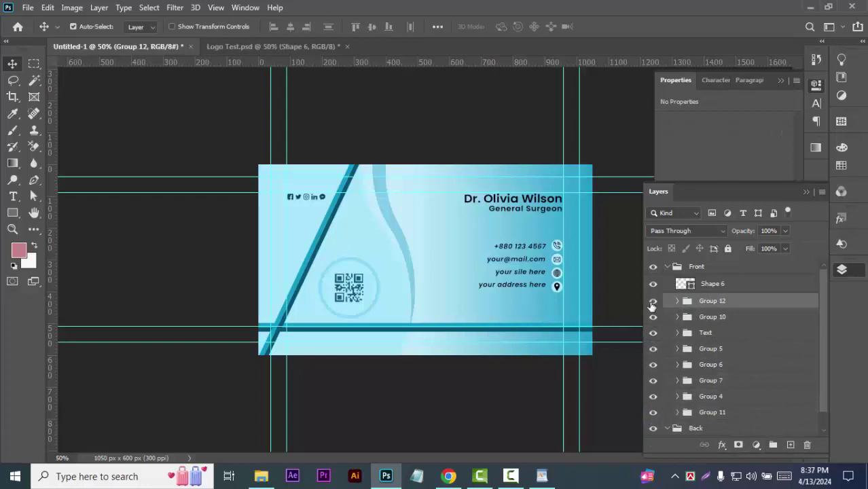
click(652, 301)
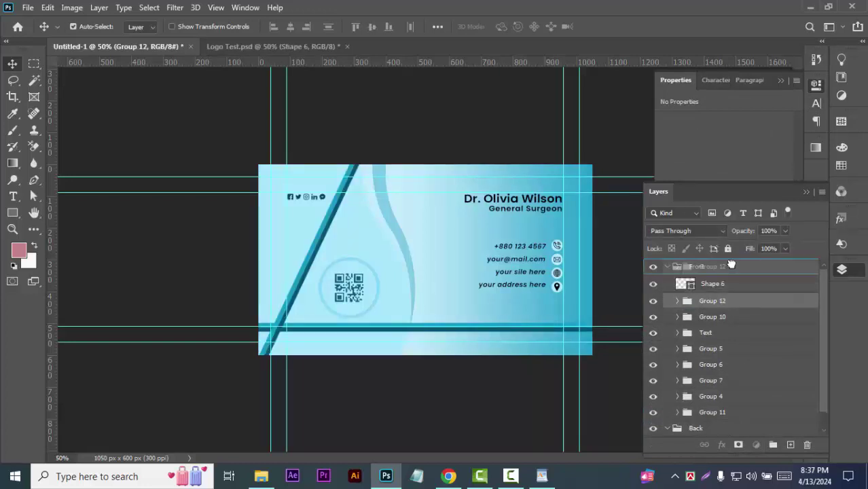